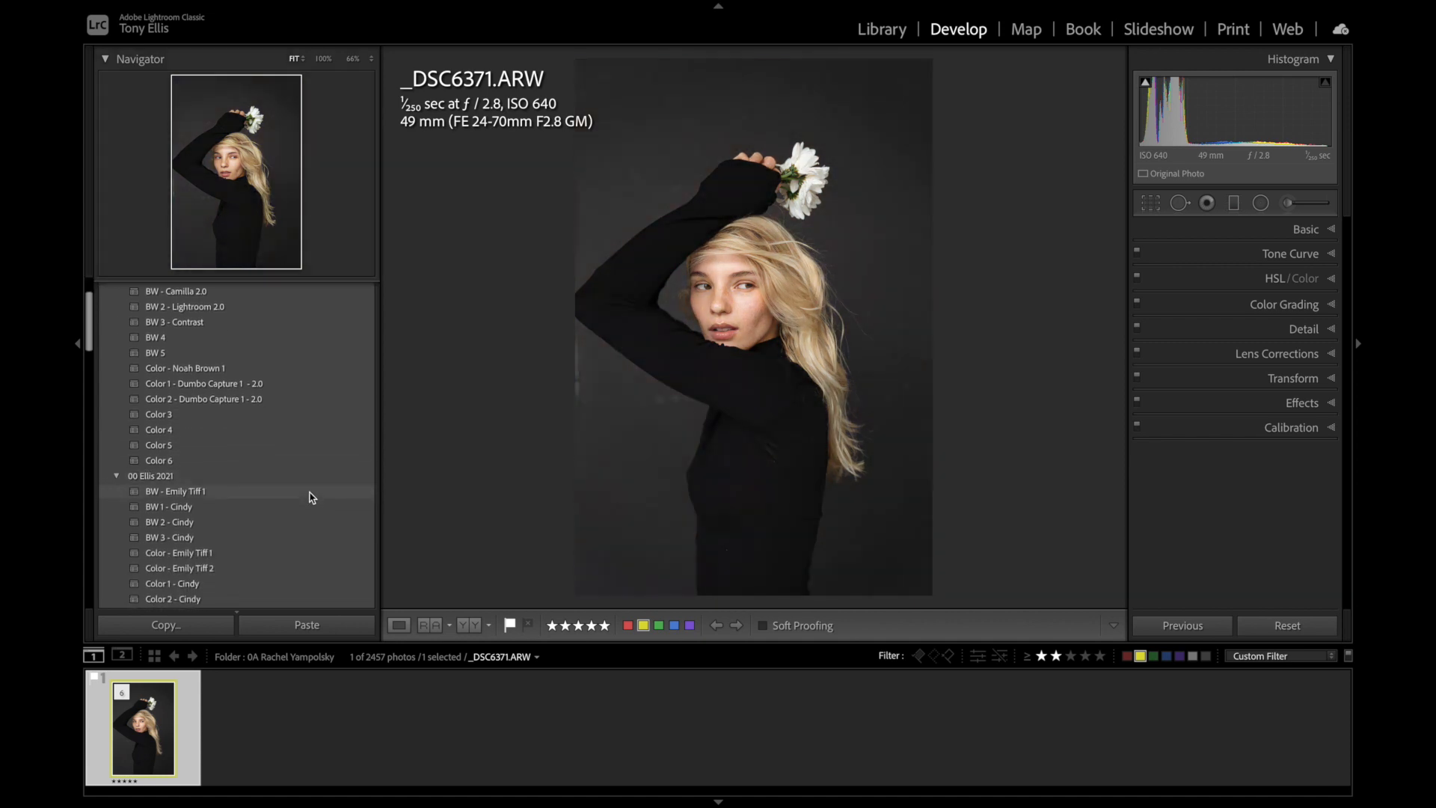
# Apply the "x BW - Indoor Window Light 9" preset from the 00 Ellis Presets 1 group to the portrait.
pyautogui.scroll(-1, 313, 496)
pyautogui.scroll(-4, 312, 497)
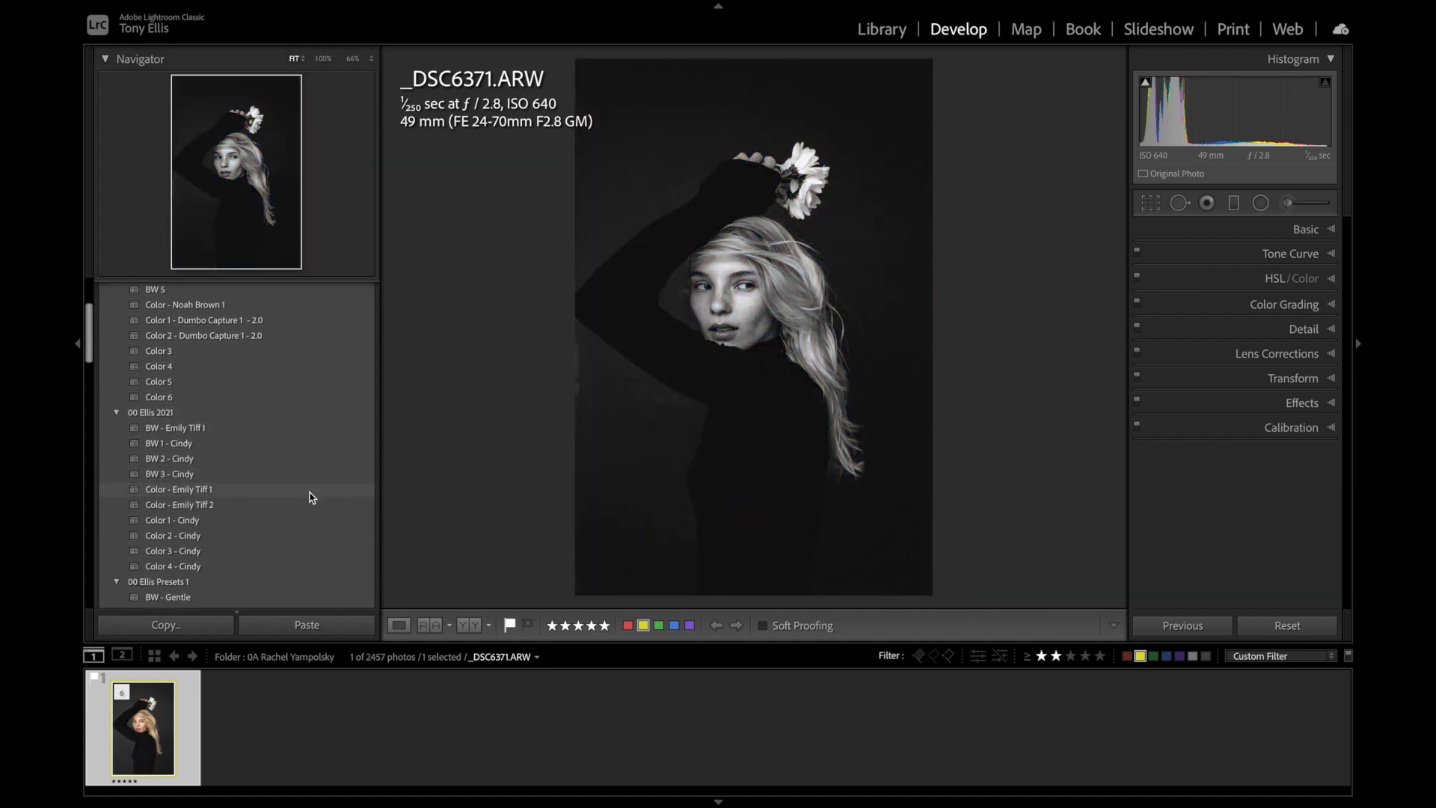
pyautogui.scroll(-4, 313, 497)
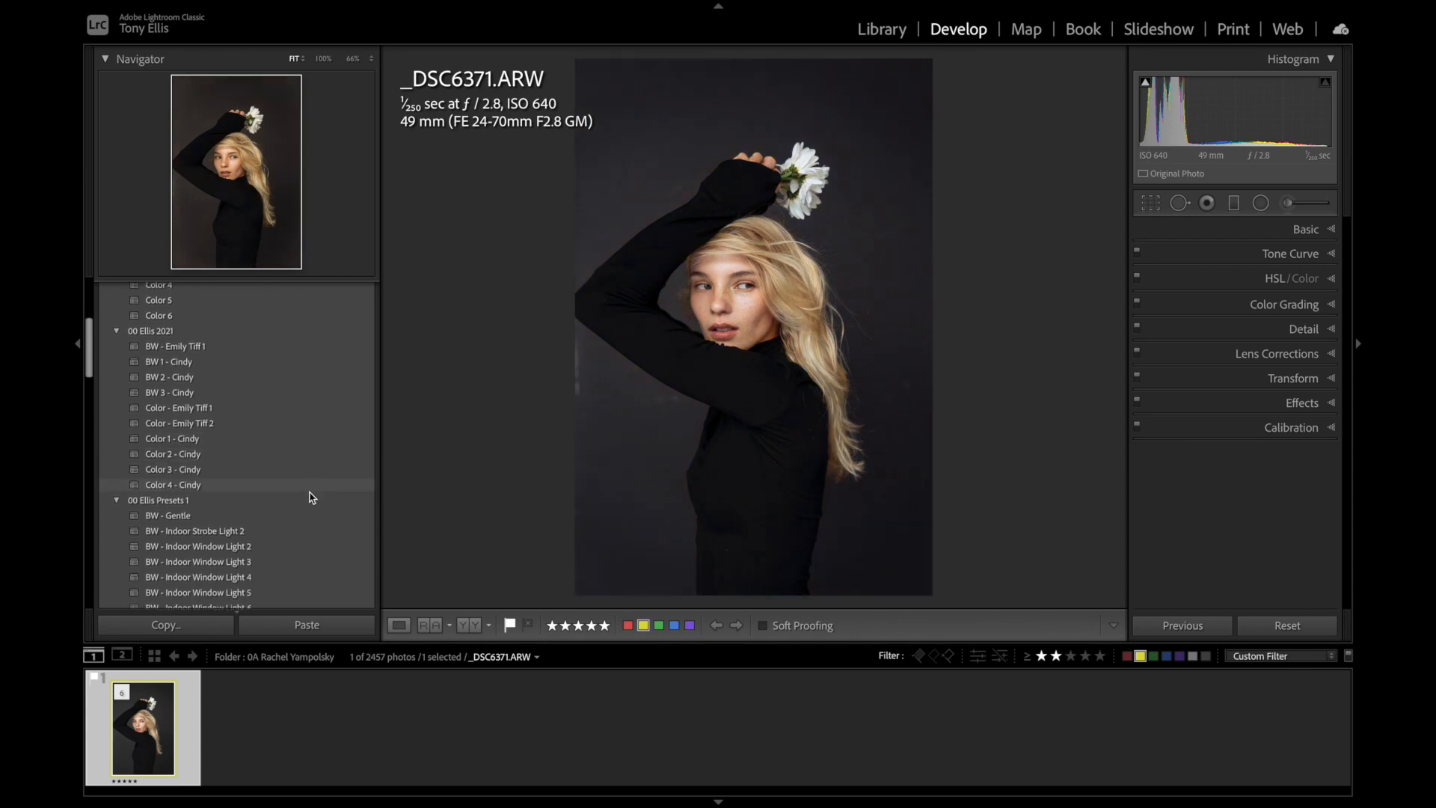
pyautogui.scroll(-5, 313, 496)
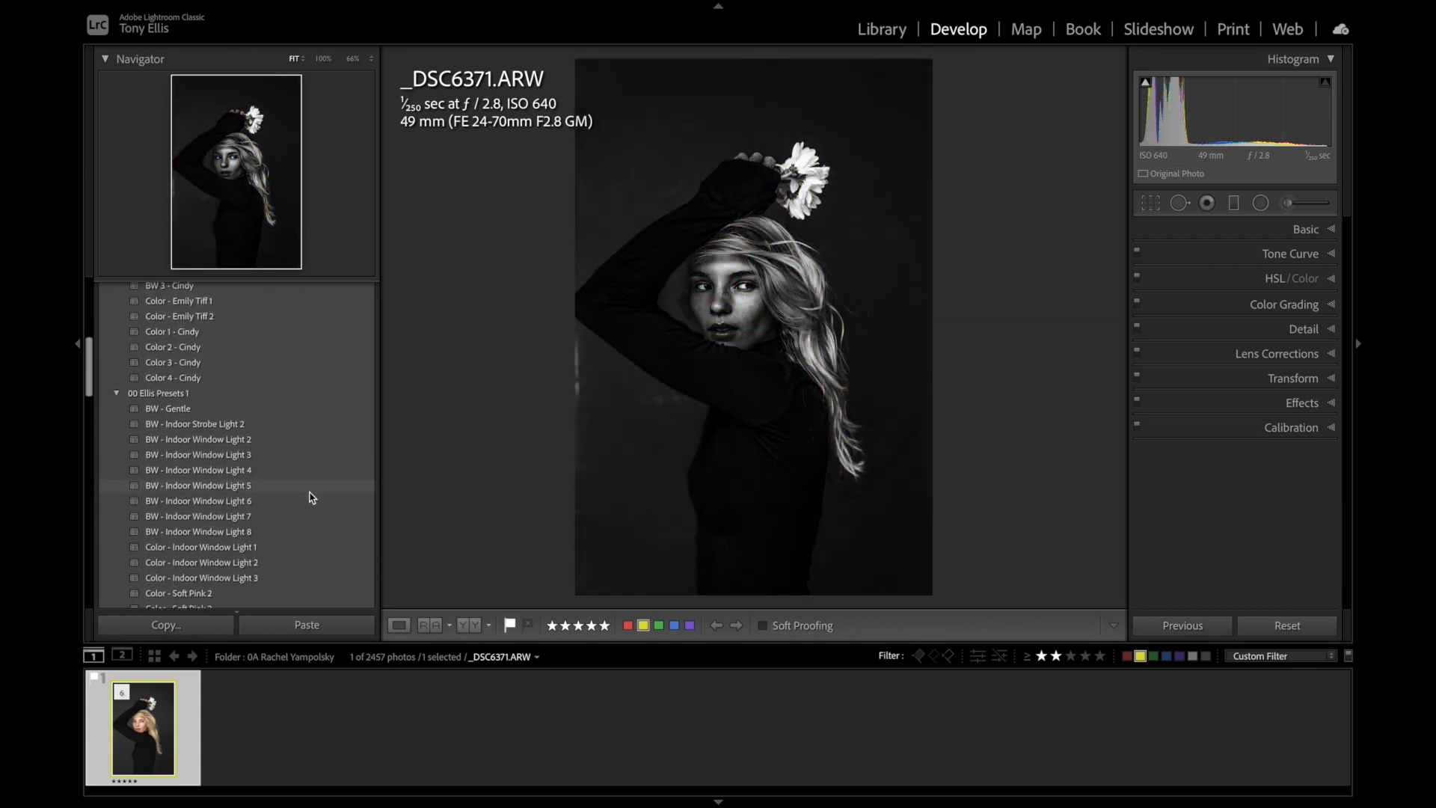
pyautogui.scroll(-2, 313, 497)
pyautogui.scroll(-4, 312, 497)
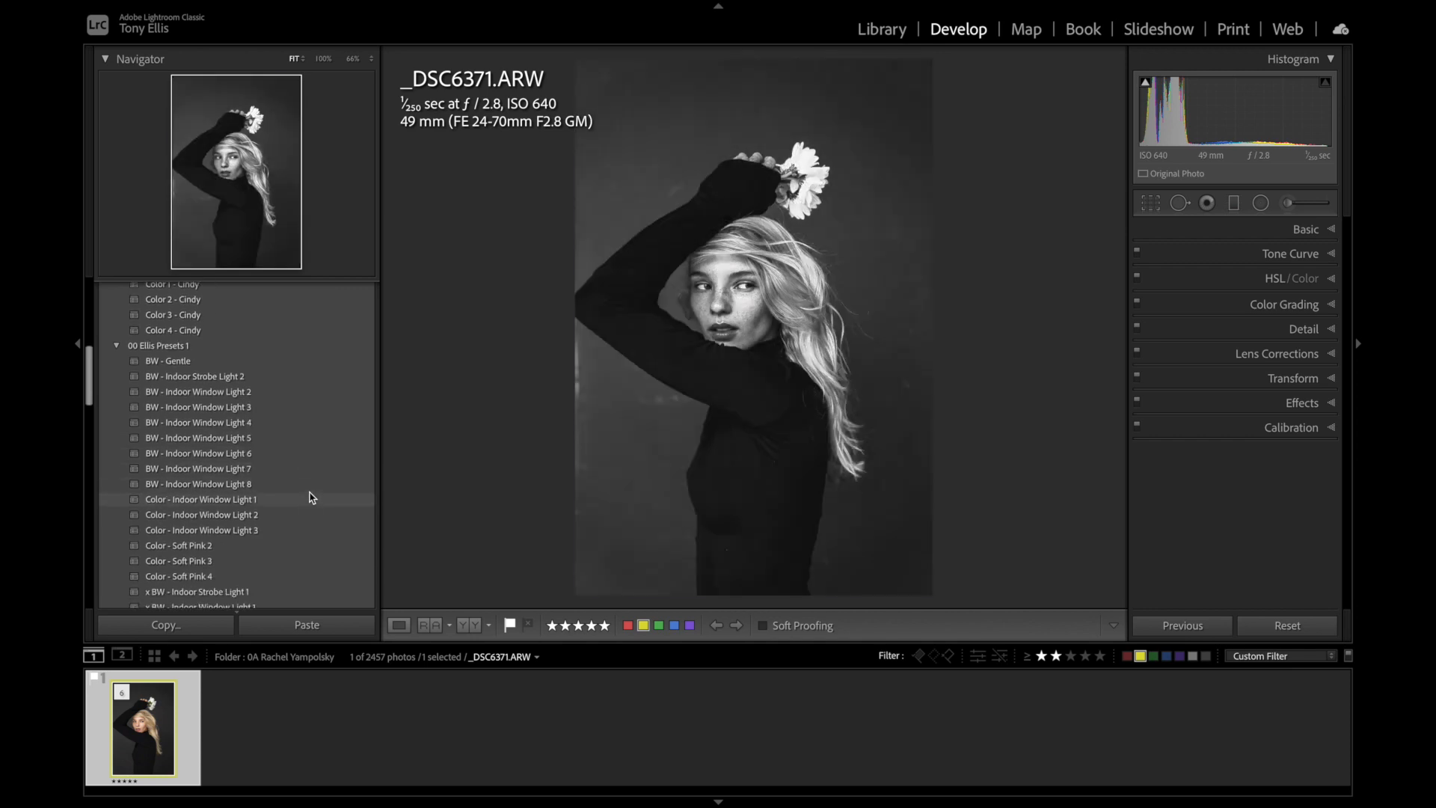
pyautogui.scroll(-4, 313, 496)
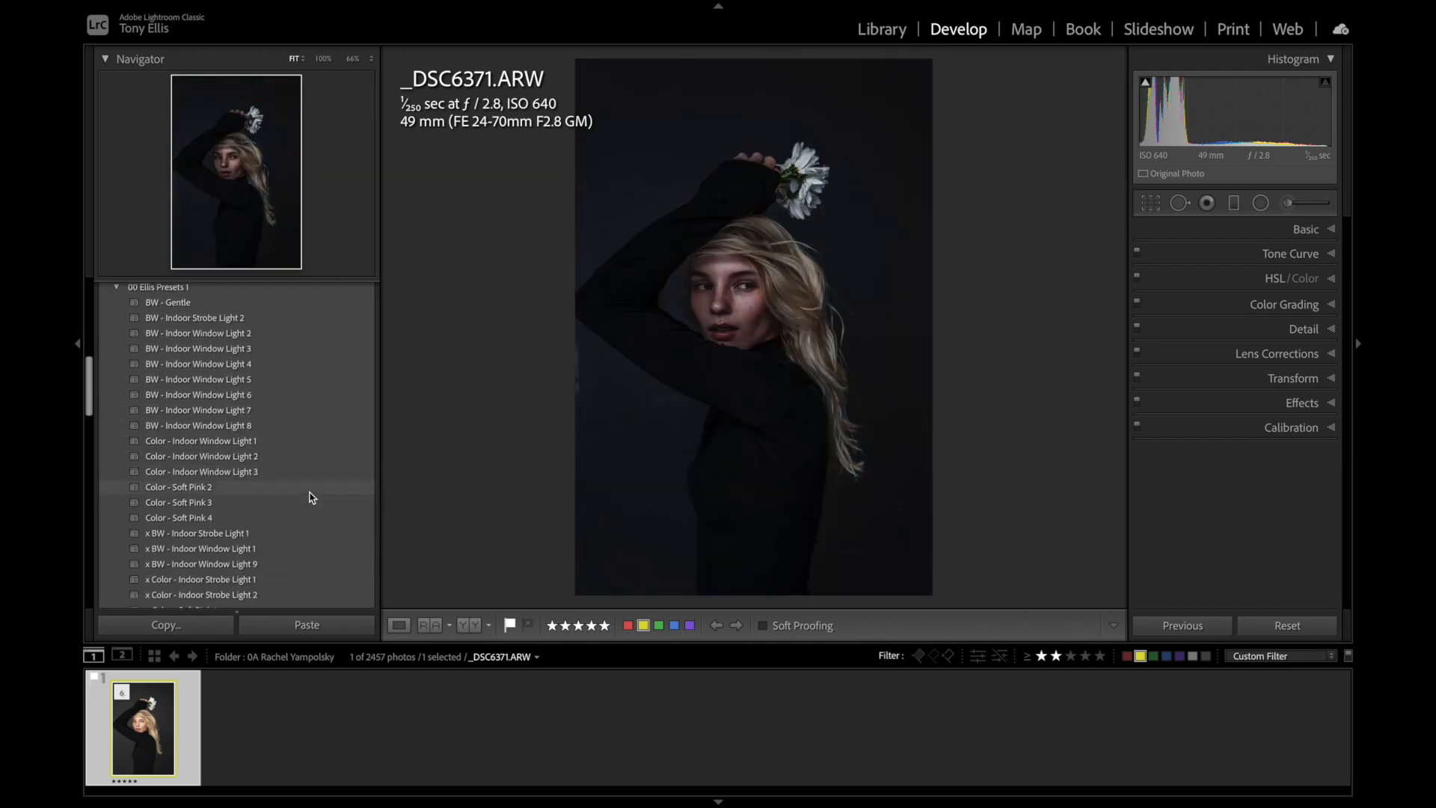
pyautogui.scroll(-1, 312, 497)
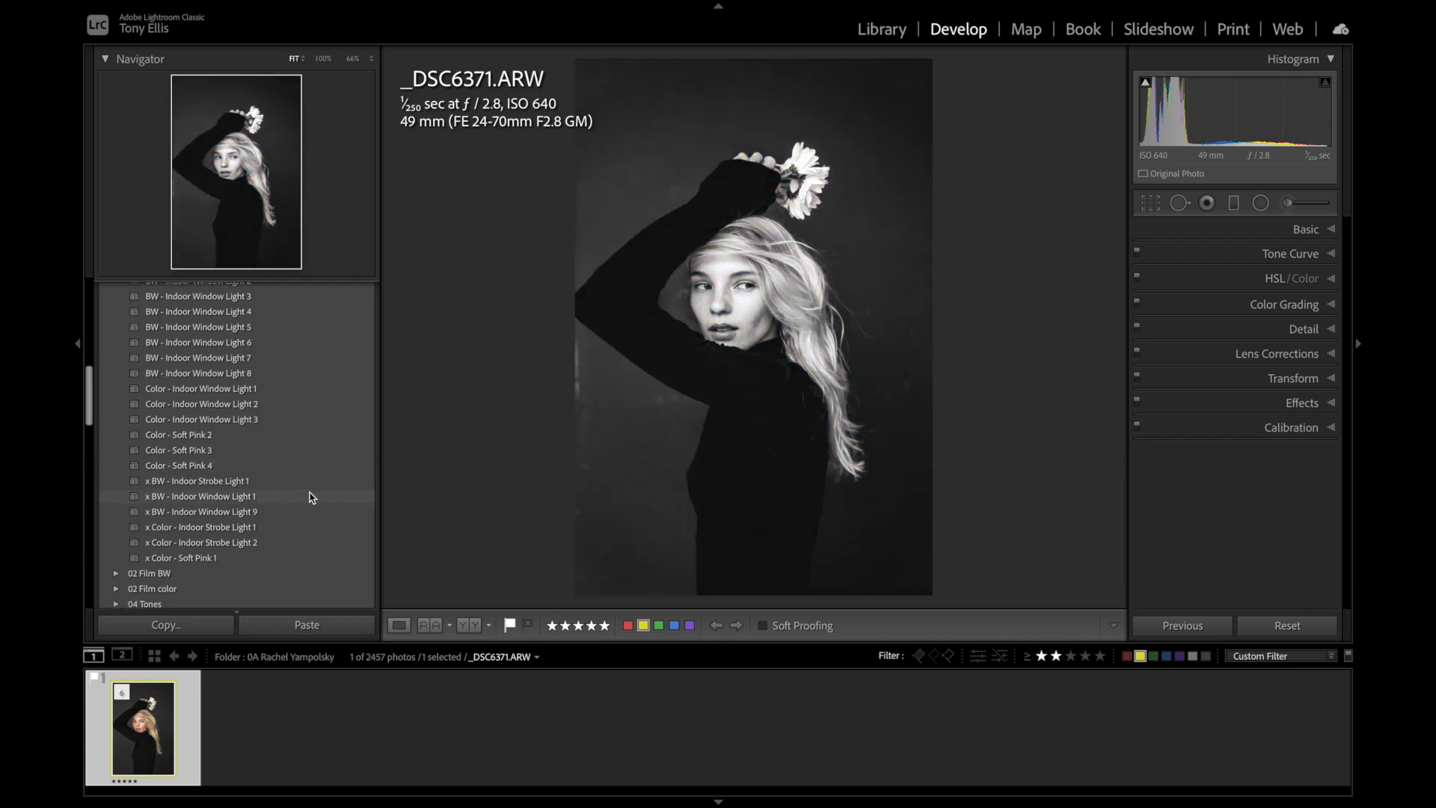
pyautogui.scroll(-1, 312, 497)
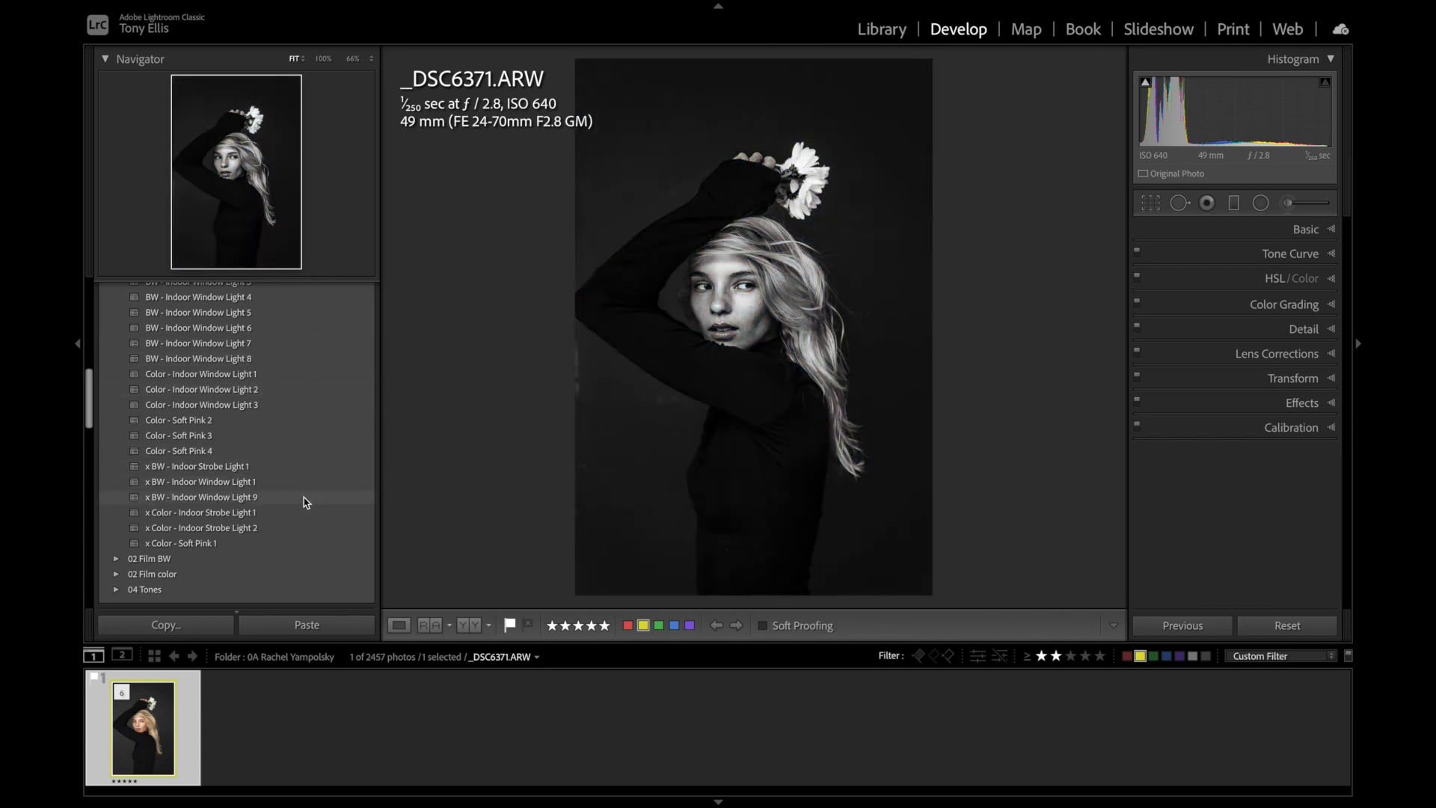
pyautogui.click(306, 498)
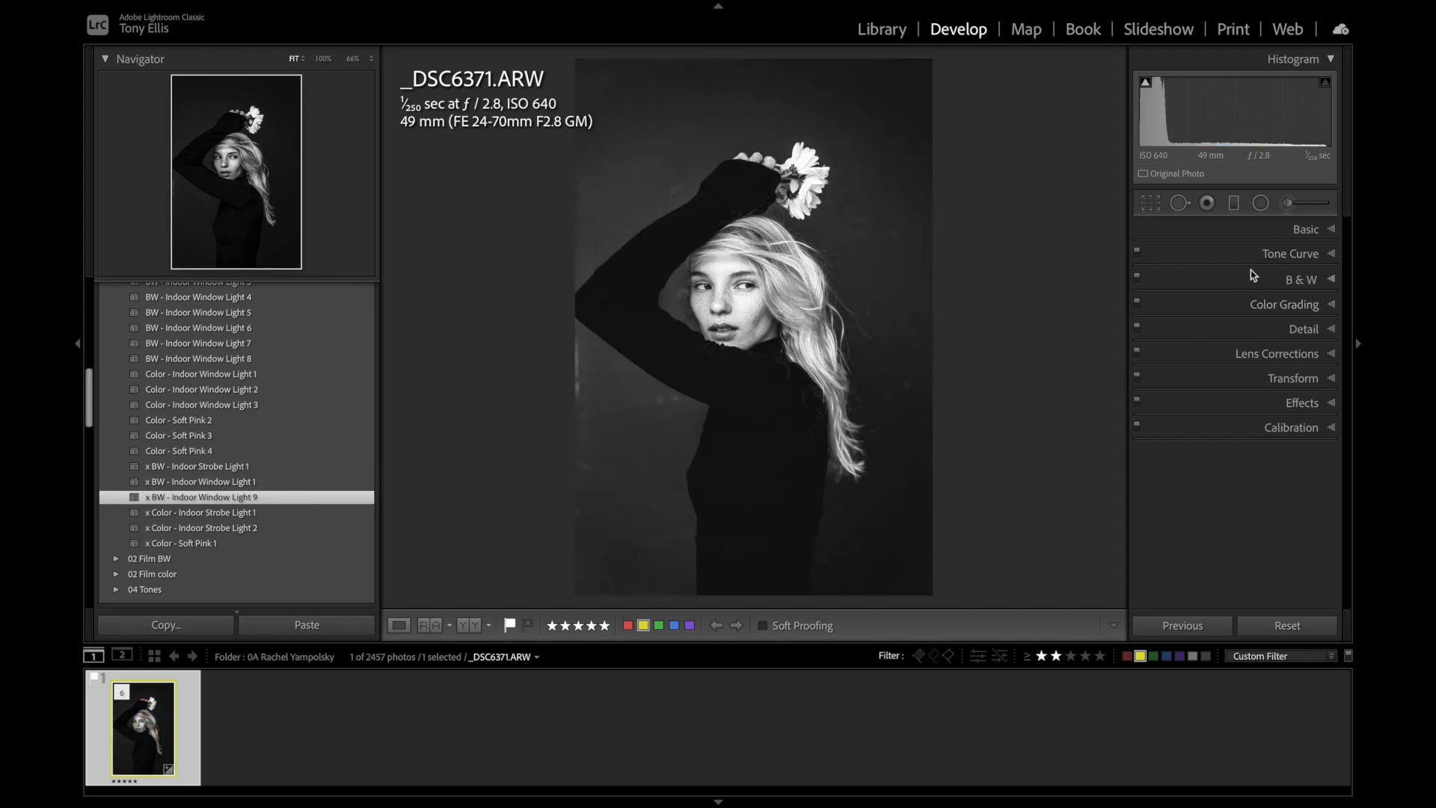
# Set the photo's exposure to +0.35 and its contrast to +77 in the basic adjustments.
pyautogui.click(1333, 231)
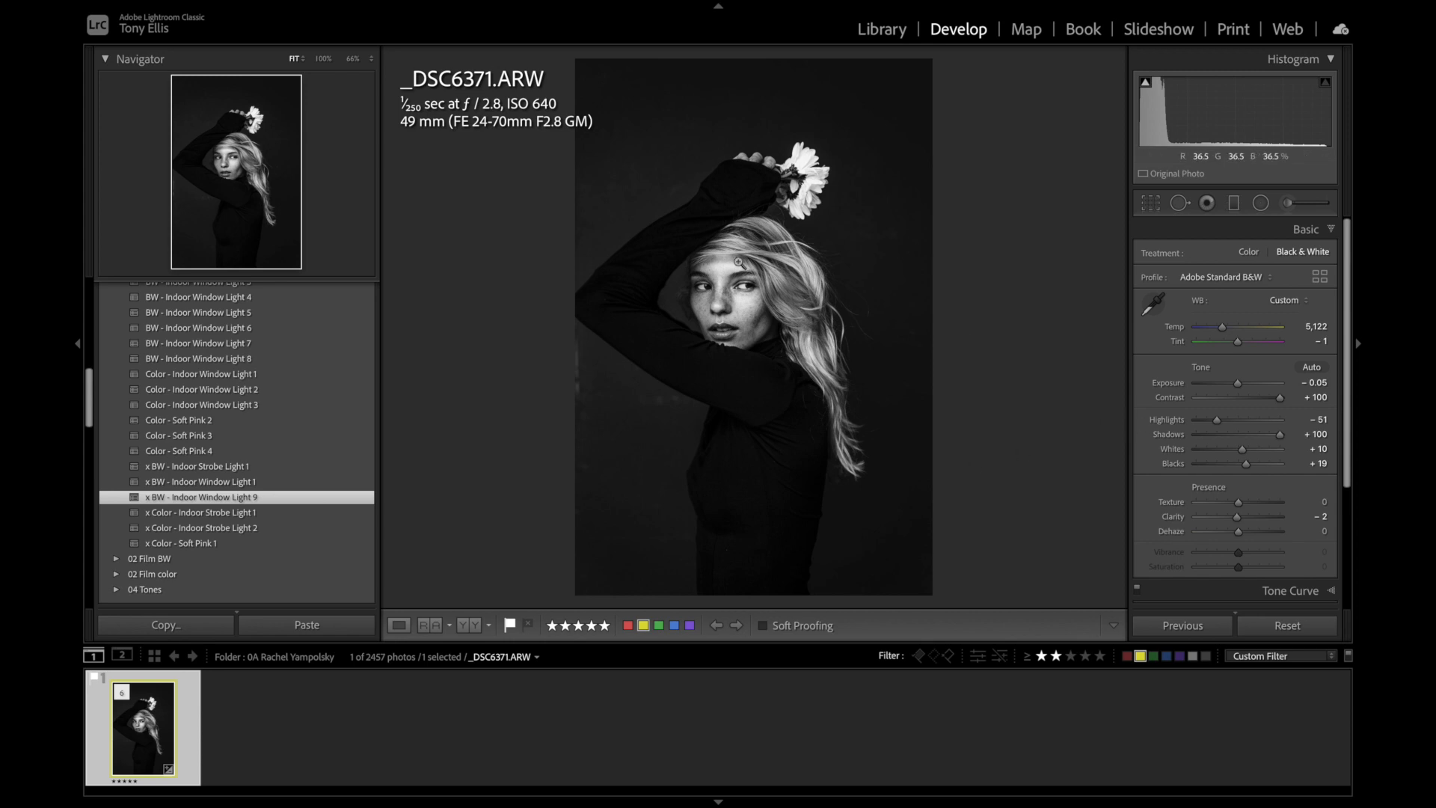
pyautogui.click(737, 262)
pyautogui.click(737, 262)
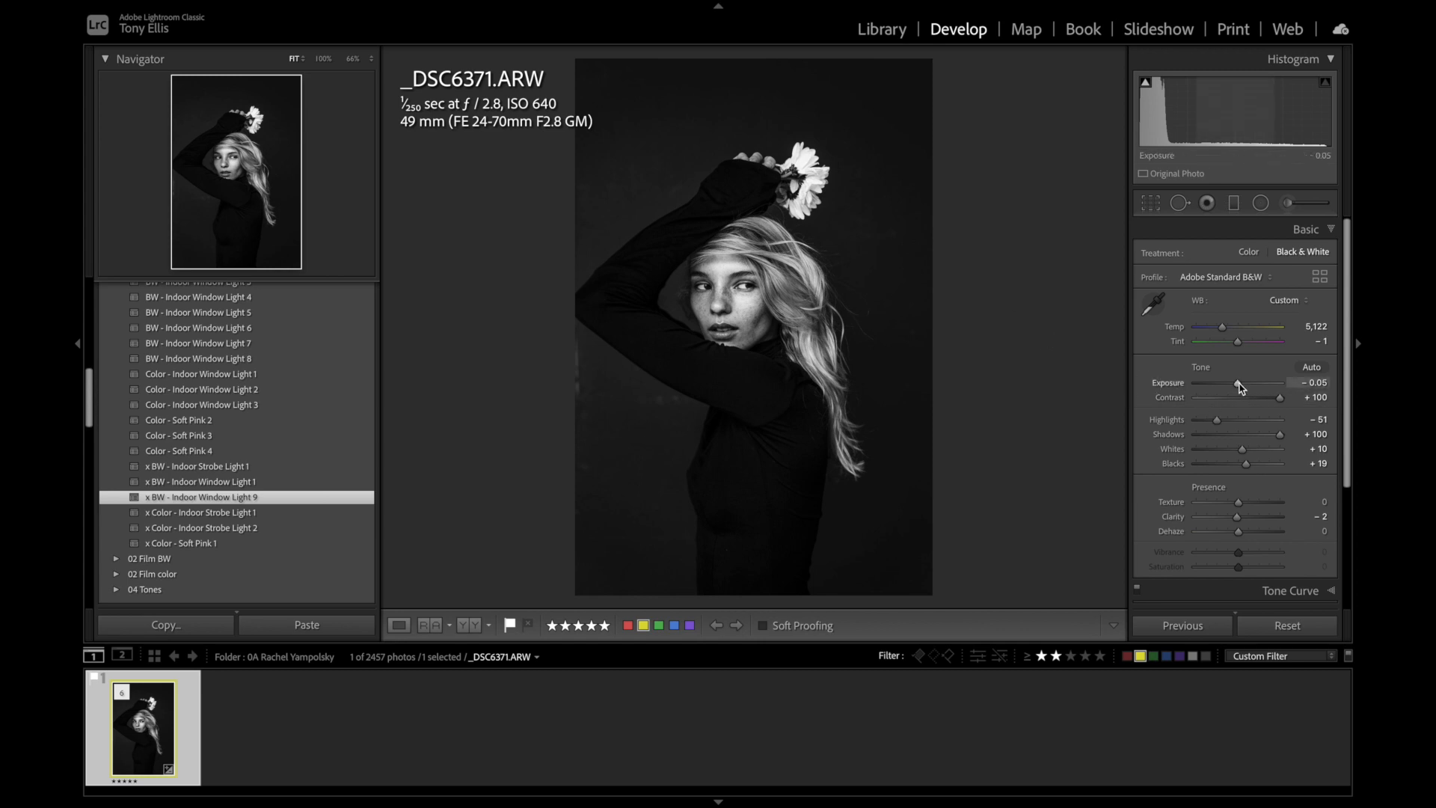
pyautogui.moveTo(1239, 385); pyautogui.dragTo(1242, 386)
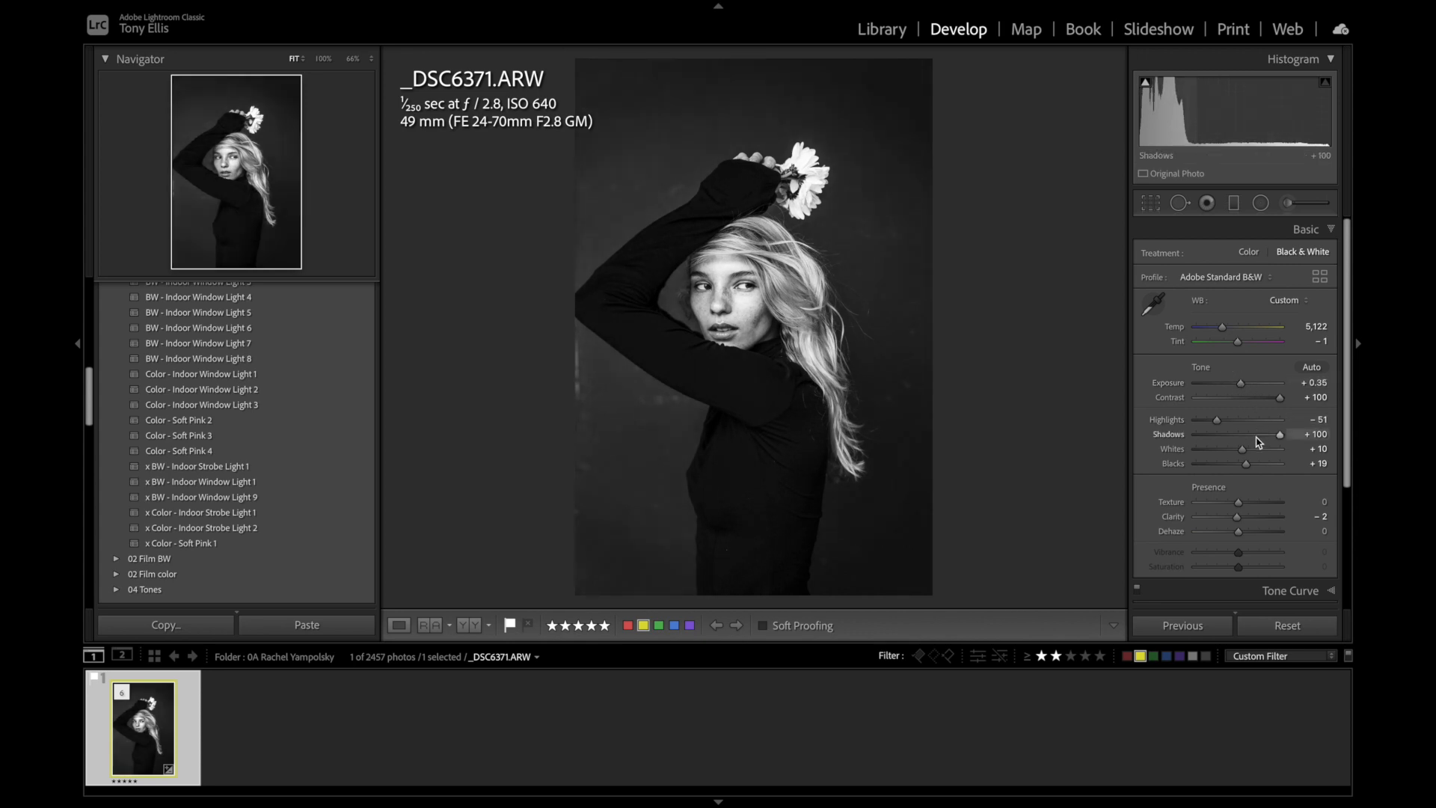
pyautogui.moveTo(1280, 402)
pyautogui.mouseDown()
pyautogui.moveTo(1256, 402)
pyautogui.moveTo(1270, 401)
pyautogui.mouseUp()
pyautogui.click(821, 292)
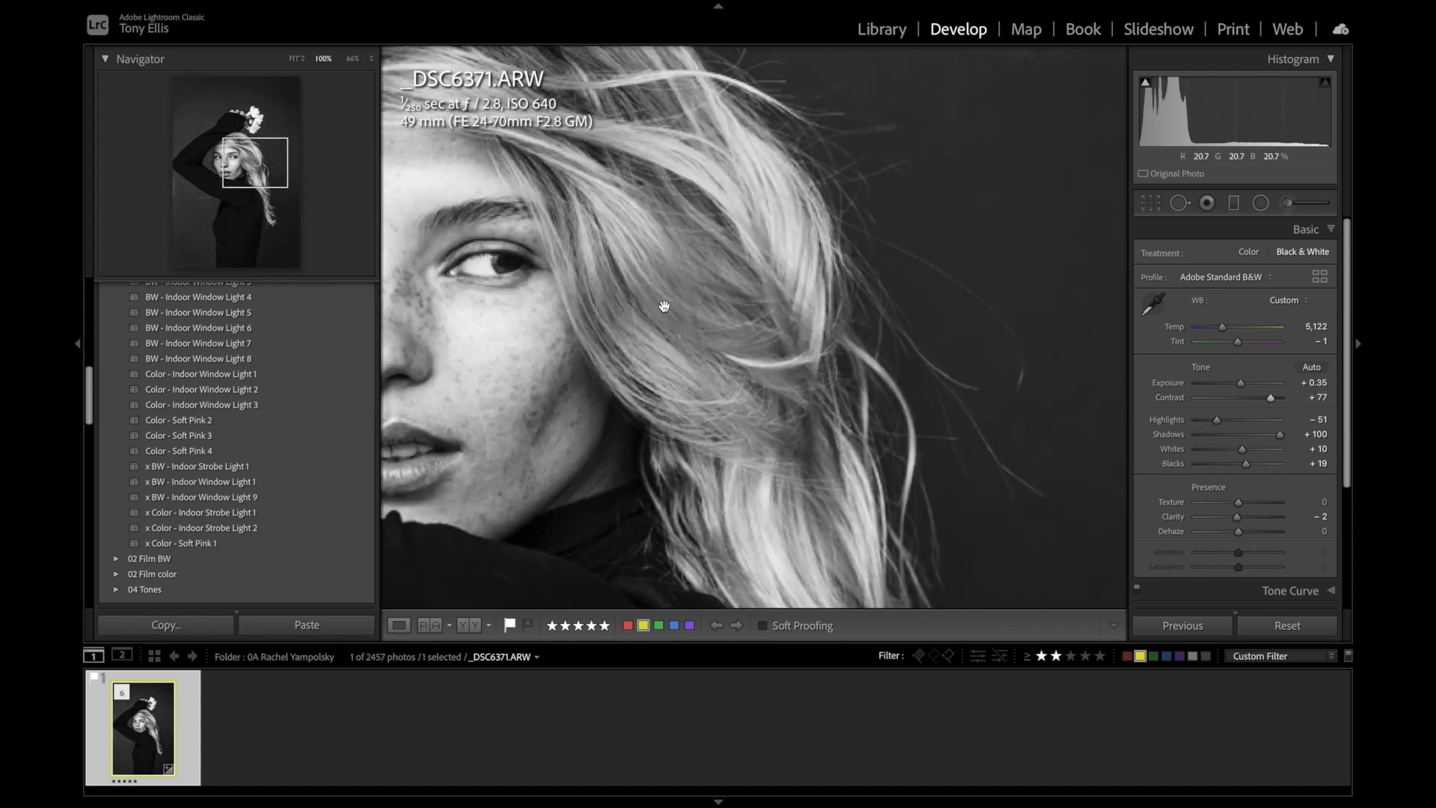
pyautogui.moveTo(827, 305); pyautogui.dragTo(929, 321)
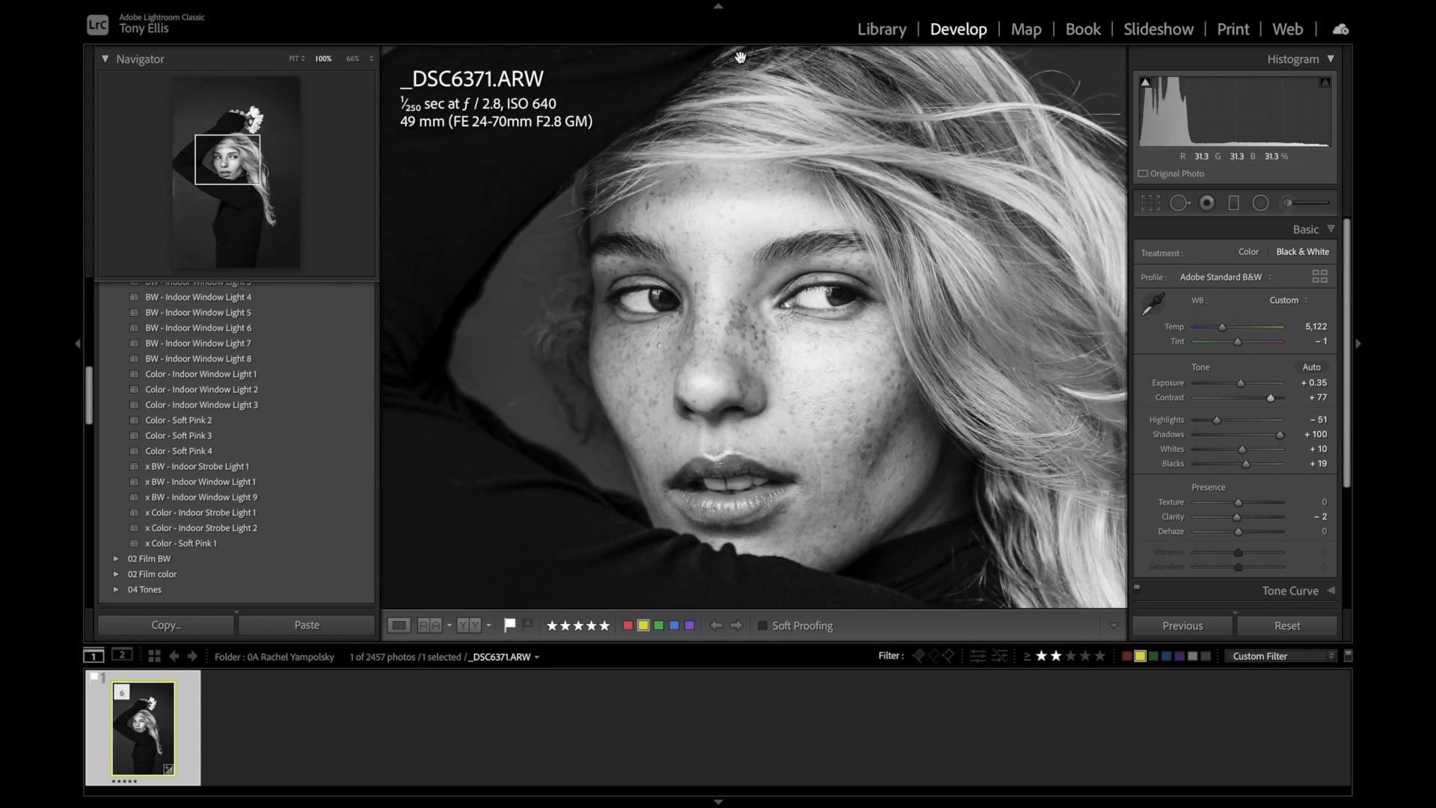
pyautogui.click(758, 151)
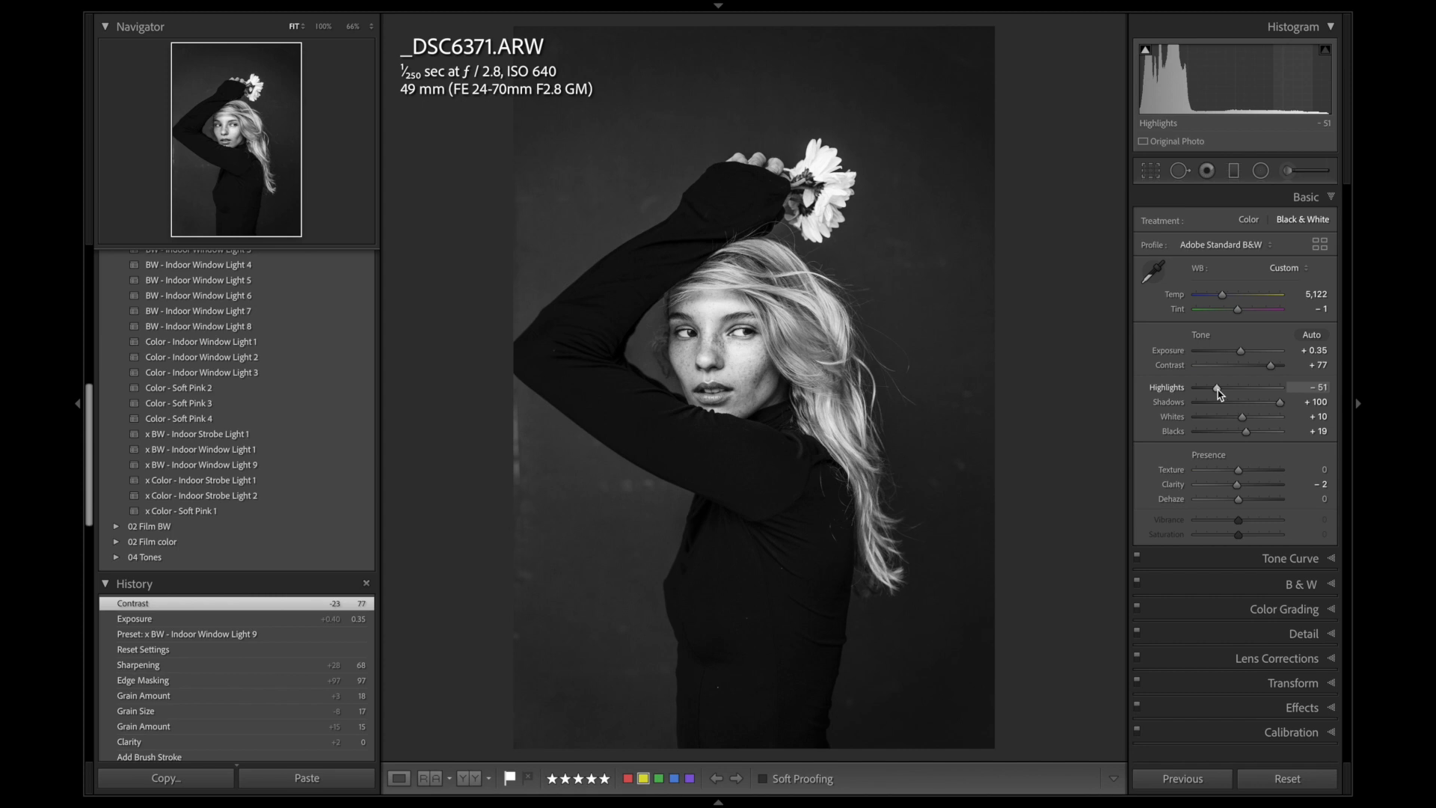
# Set the photo's highlights to -72 and its clarity to 0.
pyautogui.moveTo(1218, 394)
pyautogui.mouseDown()
pyautogui.moveTo(1197, 391)
pyautogui.moveTo(1210, 393)
pyautogui.mouseUp()
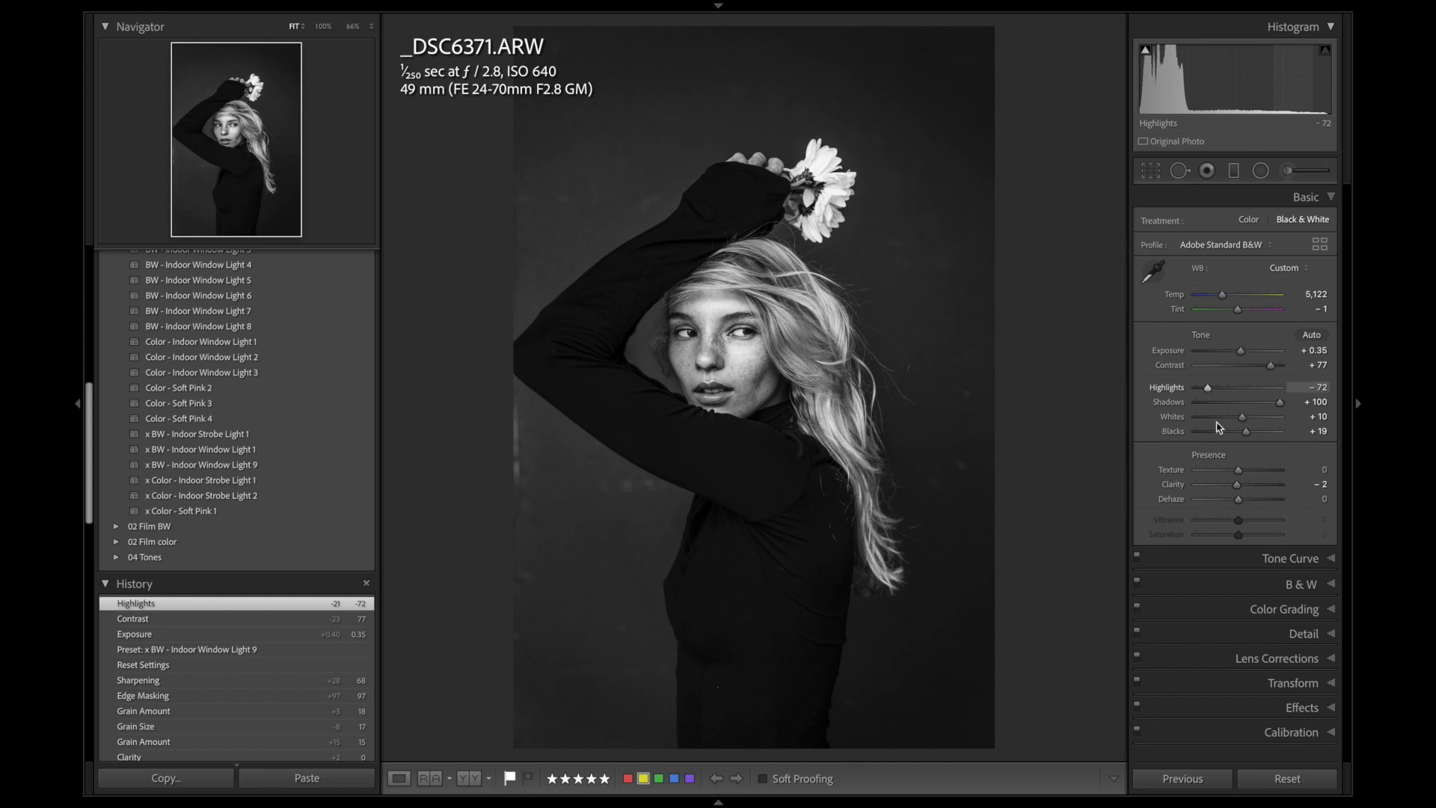
pyautogui.click(1306, 482)
pyautogui.press('Return')
pyautogui.click(643, 257)
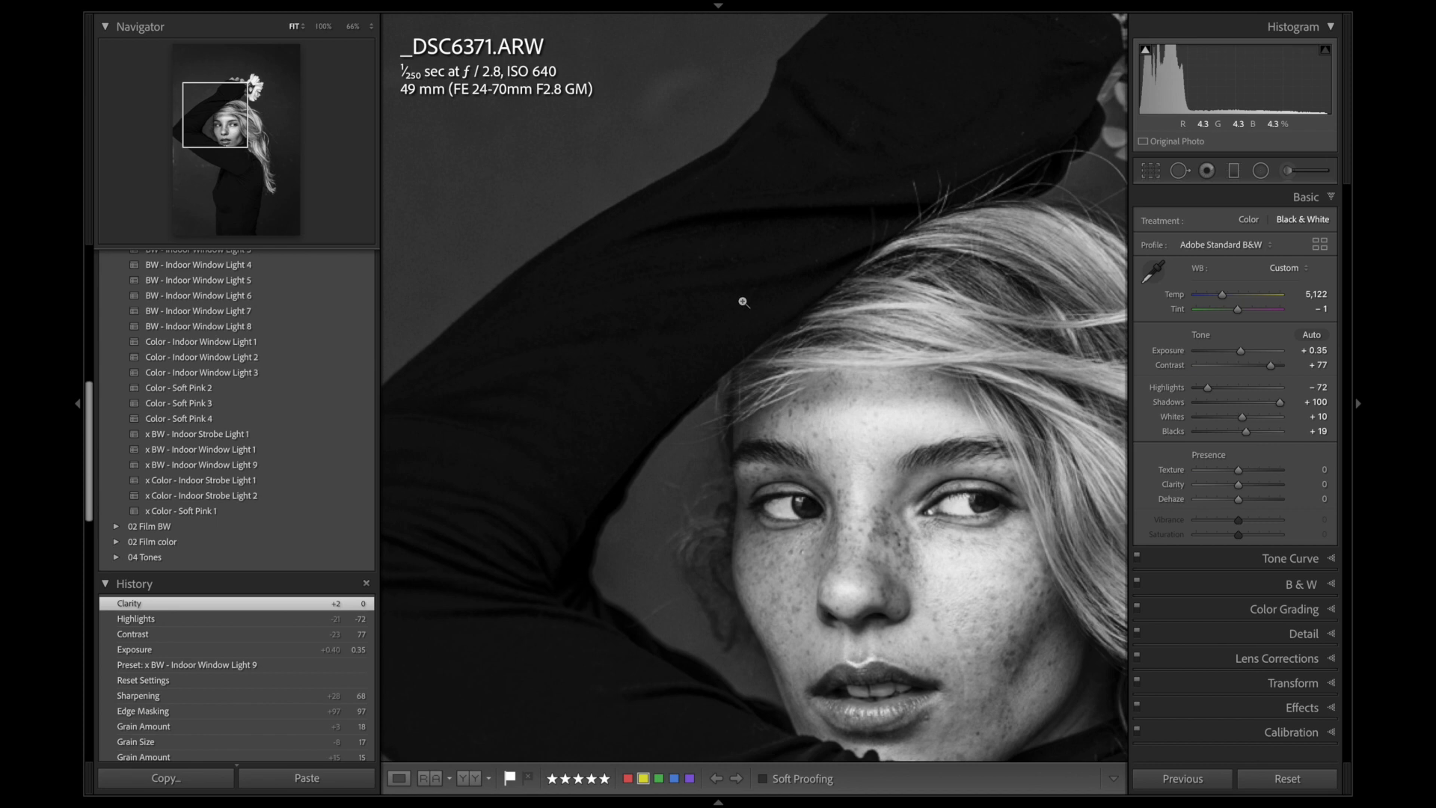
pyautogui.click(743, 302)
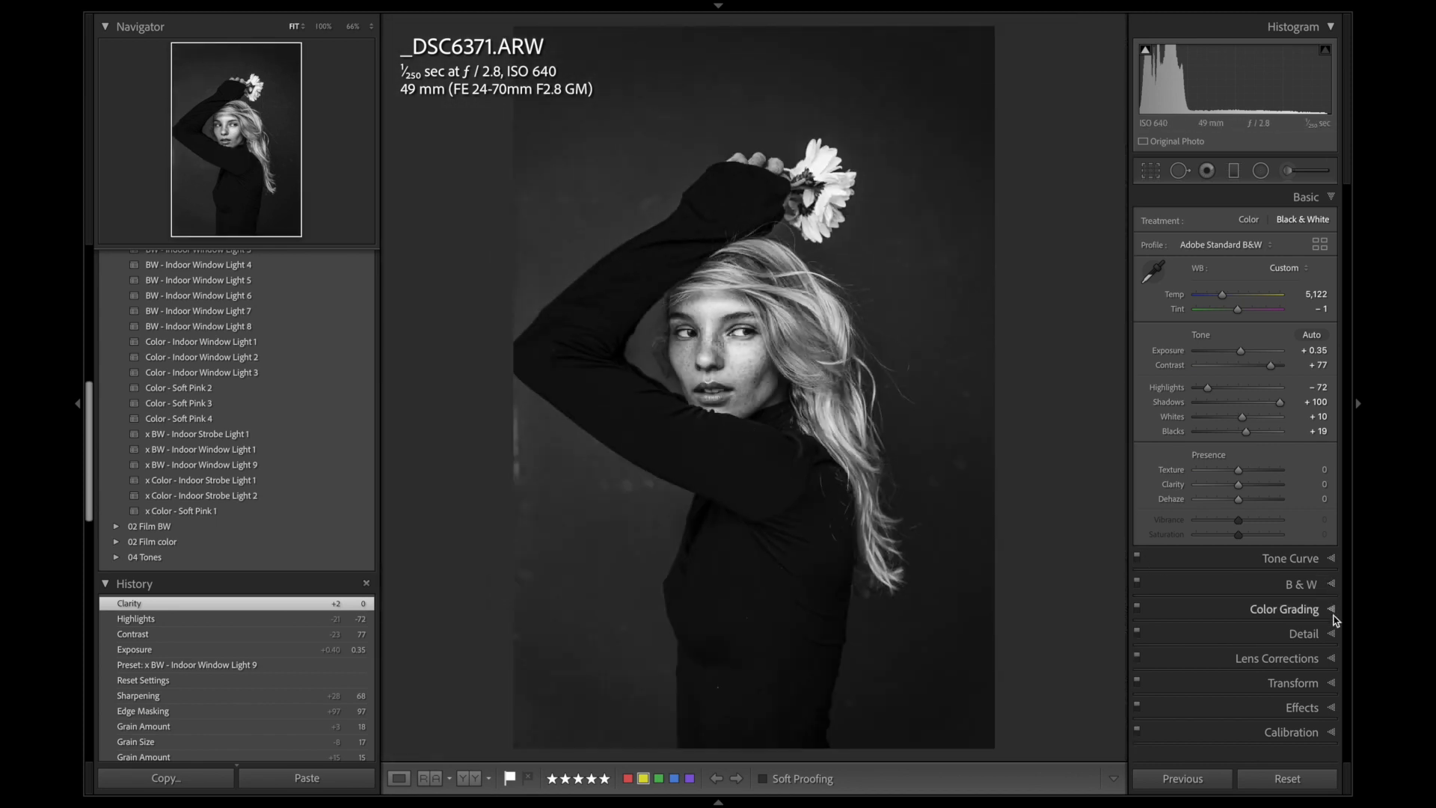
# Sharpen the photo with an amount of 75 and masking of 99.
pyautogui.click(1324, 635)
pyautogui.moveTo(1218, 335); pyautogui.dragTo(1279, 385)
pyautogui.press('alt')
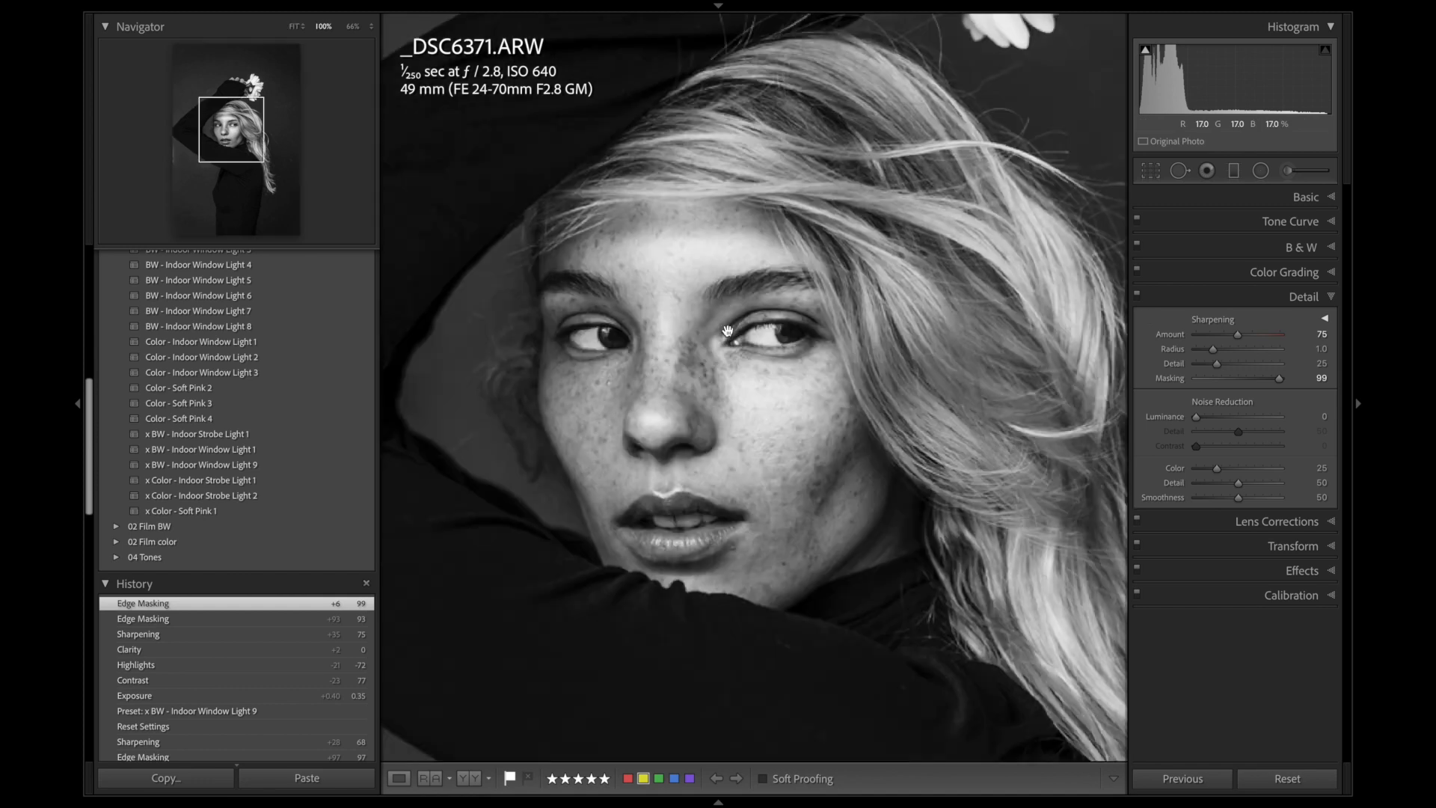
# Add film grain to the photo with amount 18 and size 19.
pyautogui.click(726, 330)
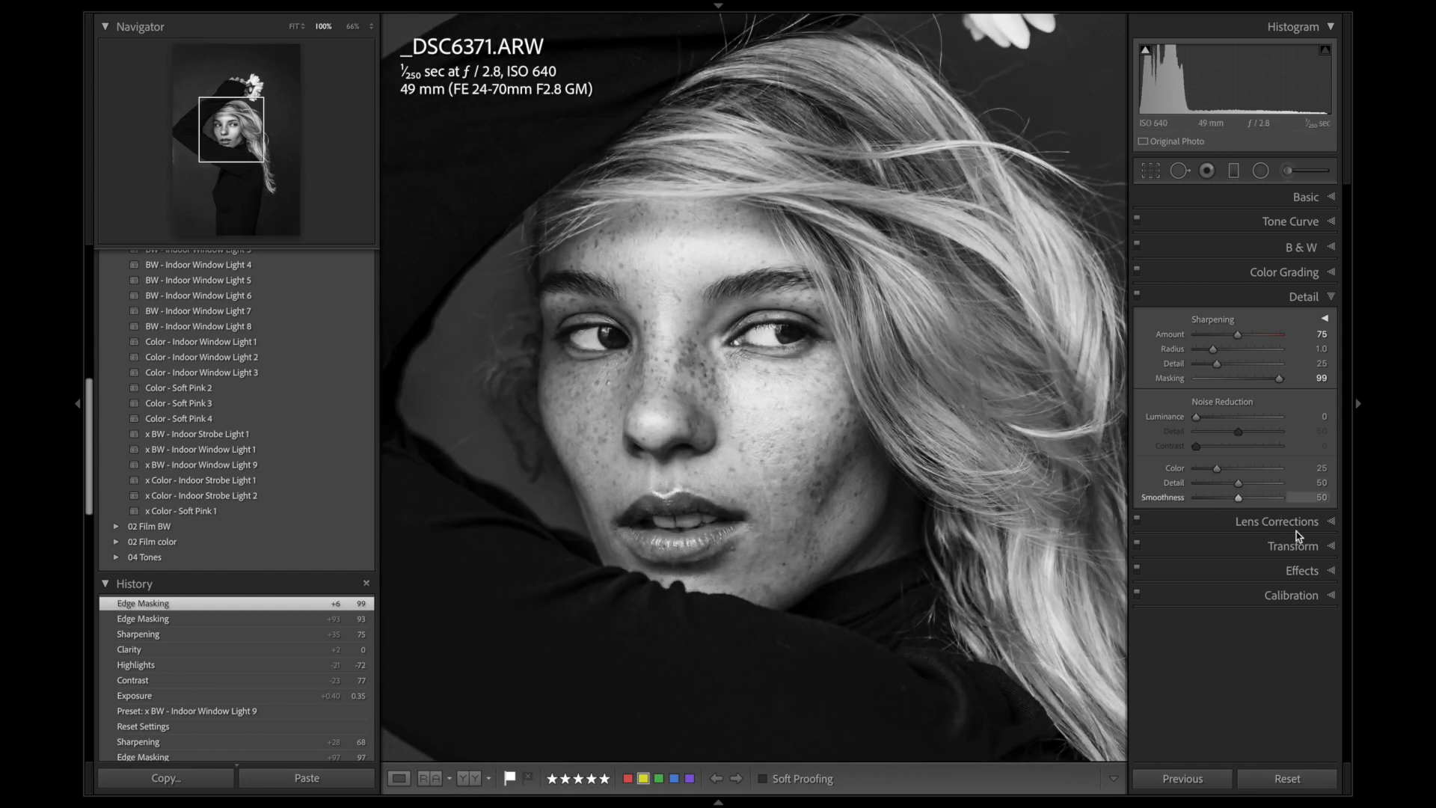
pyautogui.click(1316, 573)
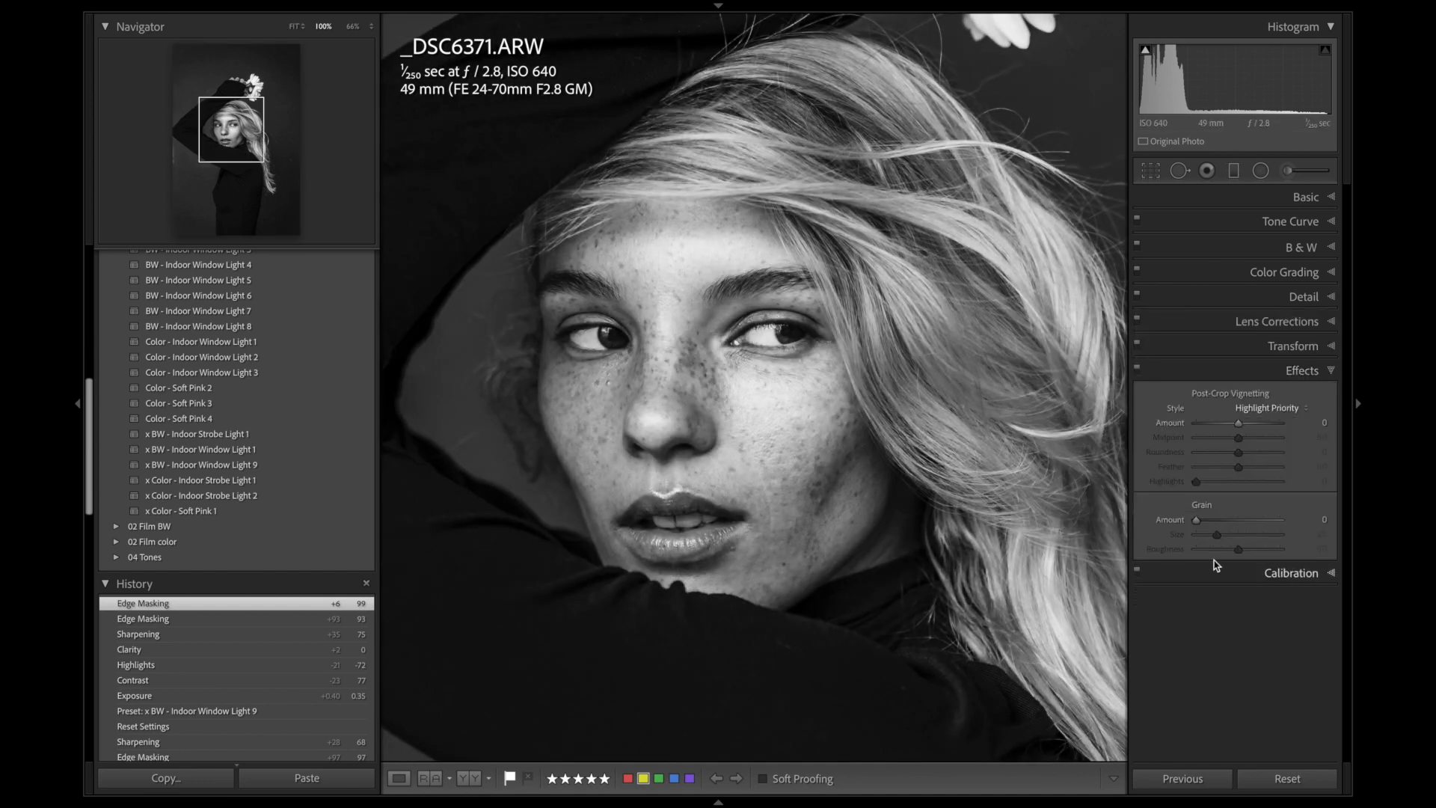
pyautogui.moveTo(1195, 519)
pyautogui.mouseDown()
pyautogui.moveTo(1213, 520)
pyautogui.moveTo(1210, 536)
pyautogui.mouseUp()
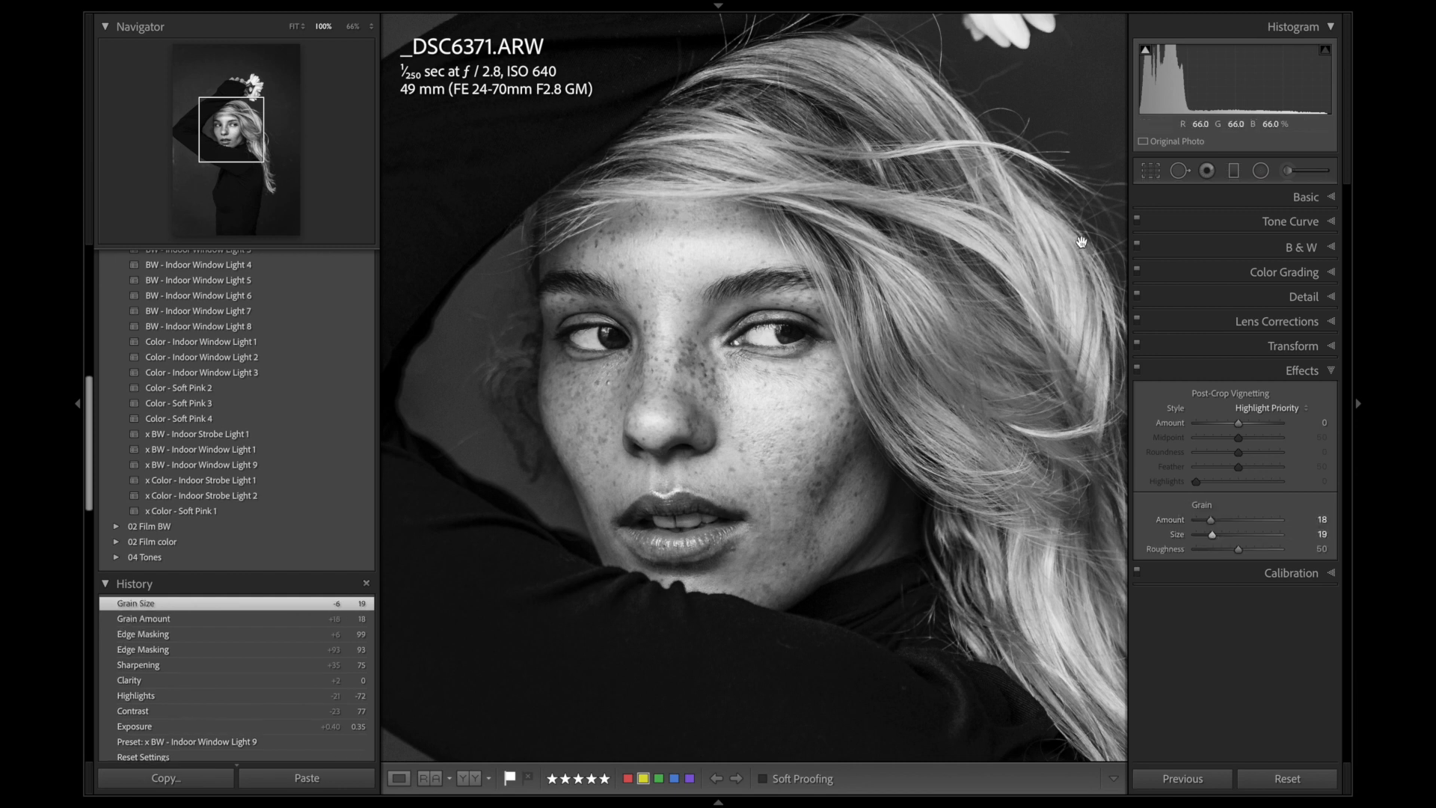
# Heal blemishes on the cheek, beside the lips and under the eye, plus specks on the black sleeve, using a size 18 healing brush.
pyautogui.click(1179, 170)
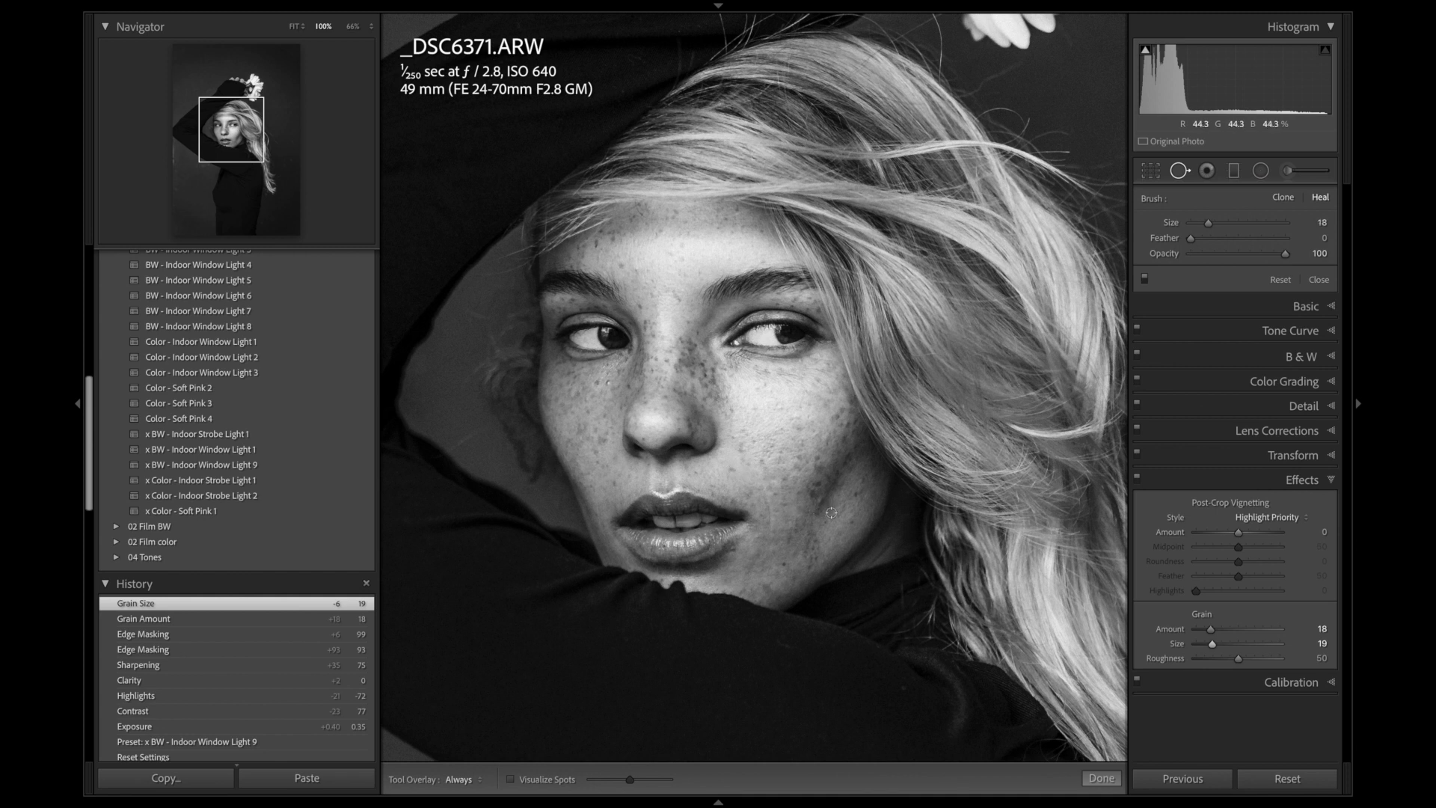
pyautogui.click(821, 499)
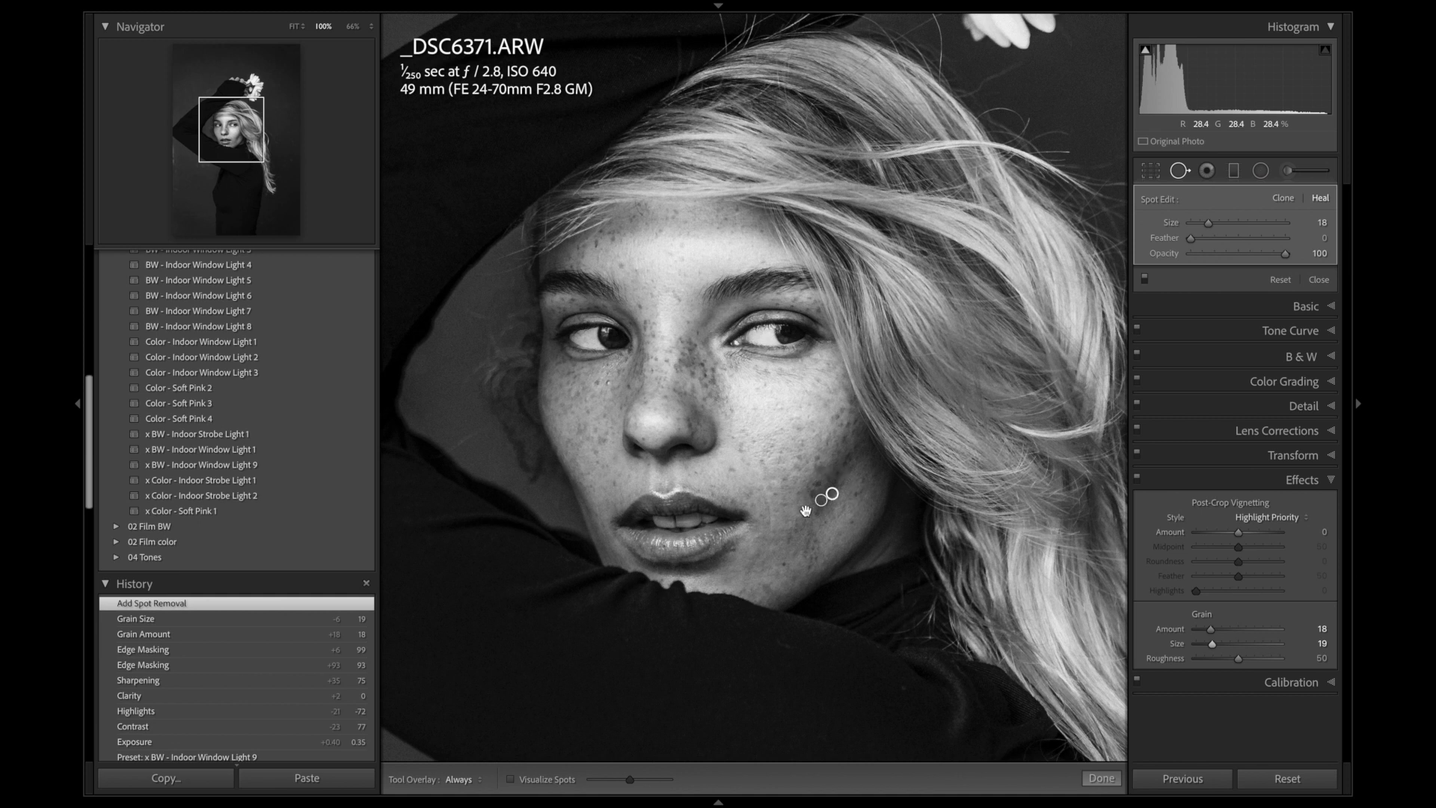
pyautogui.click(732, 549)
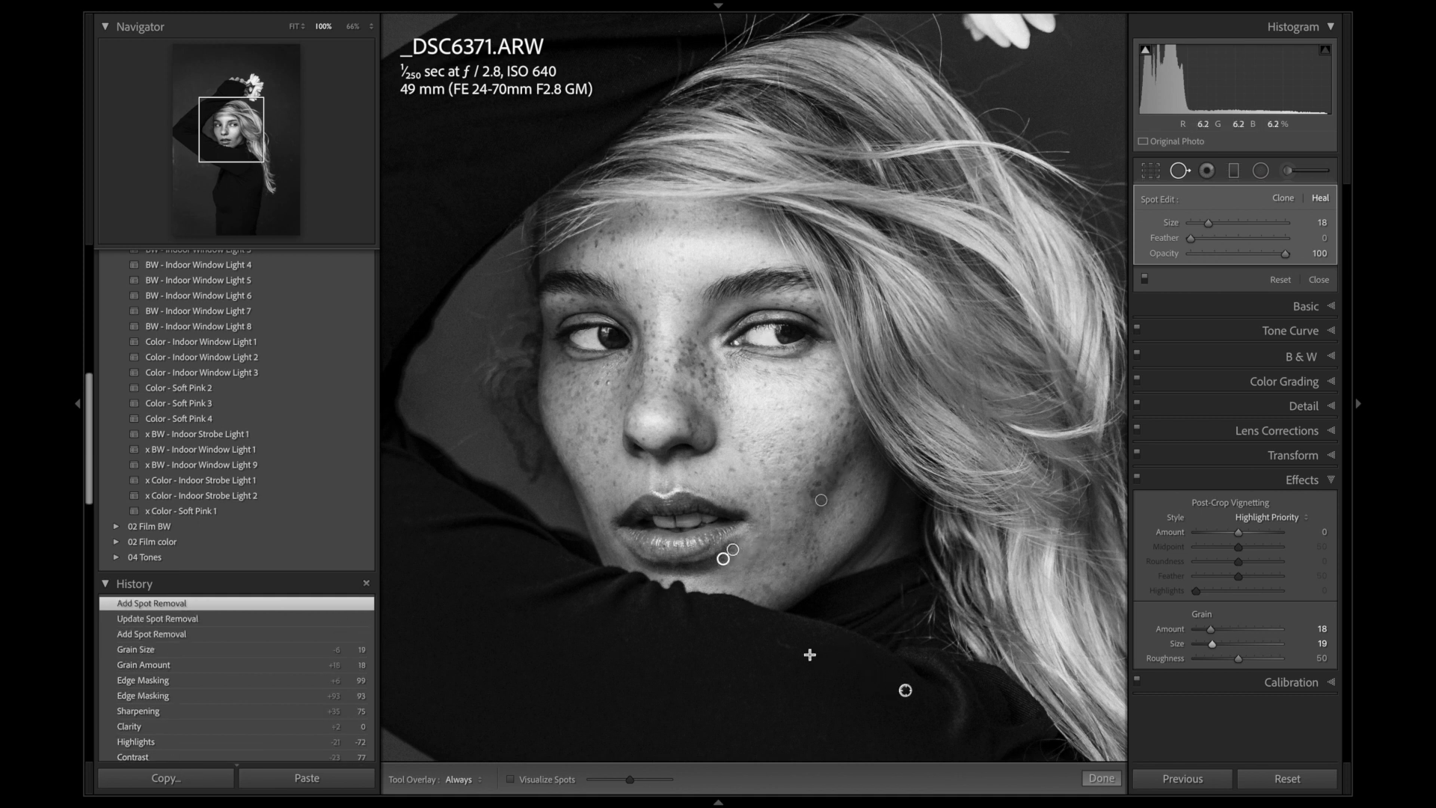
pyautogui.moveTo(780, 640); pyautogui.dragTo(791, 647)
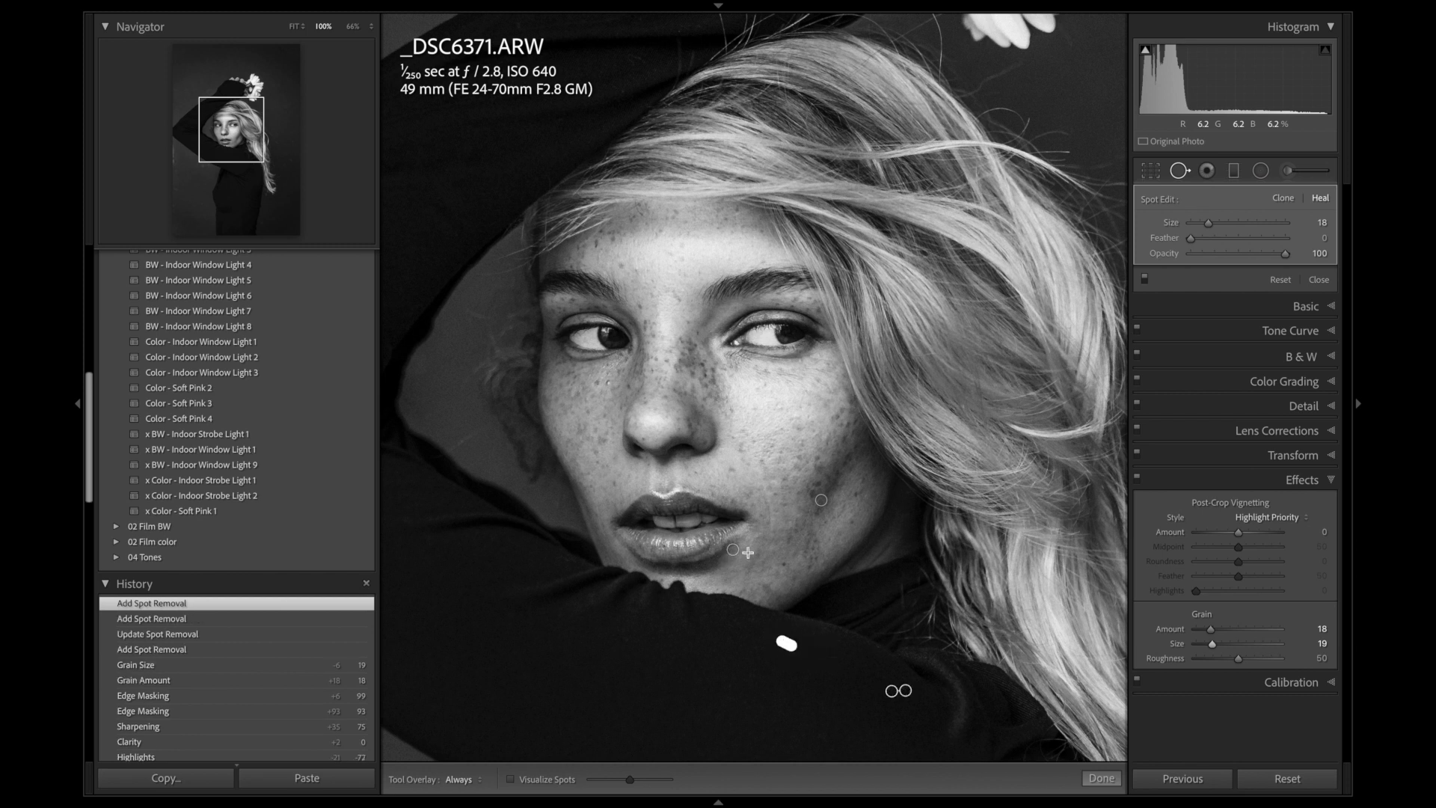
pyautogui.click(737, 548)
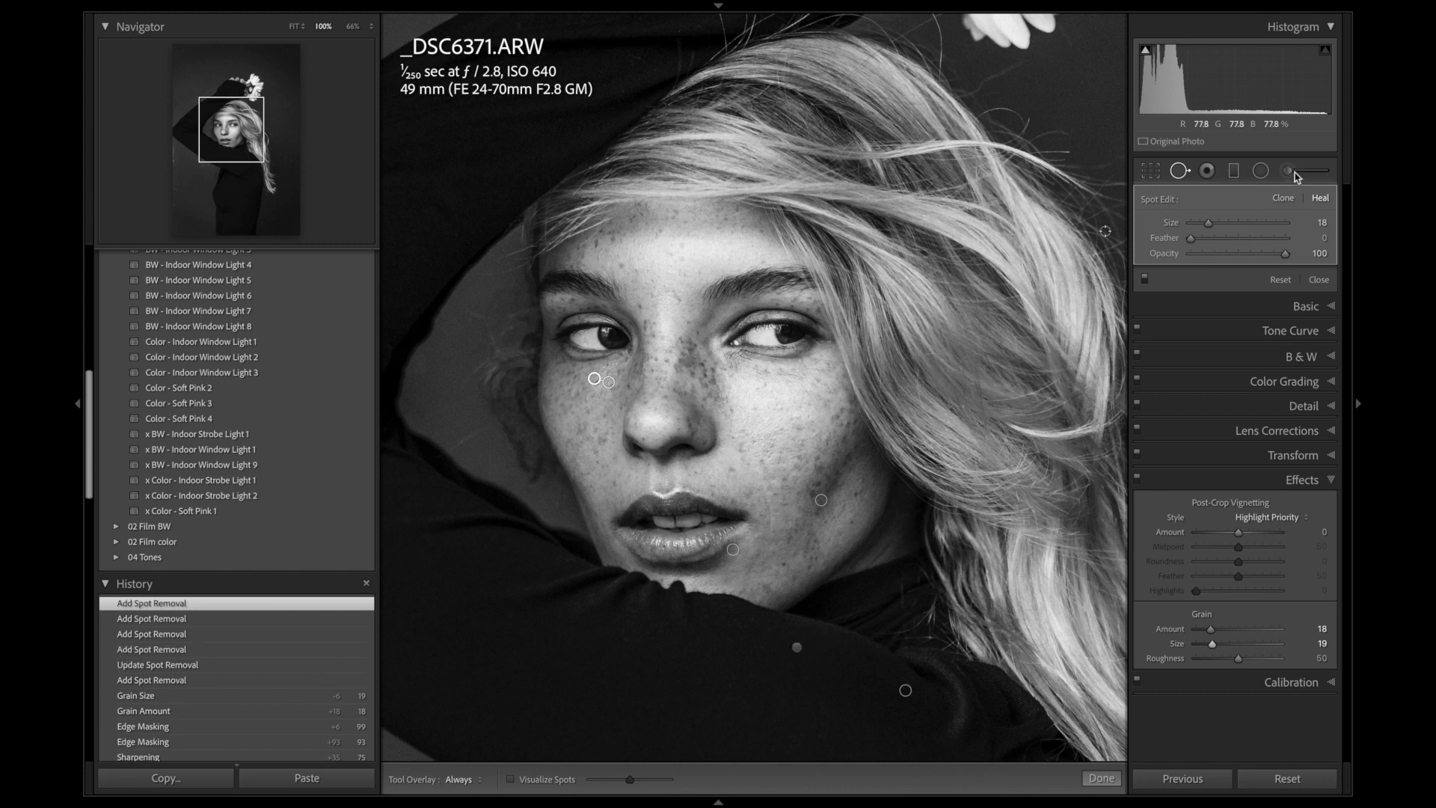
# Paint a size 4.0 adjustment brush mask under the woman's eye nearest her hair and set its contrast to -64.
pyautogui.press('k')
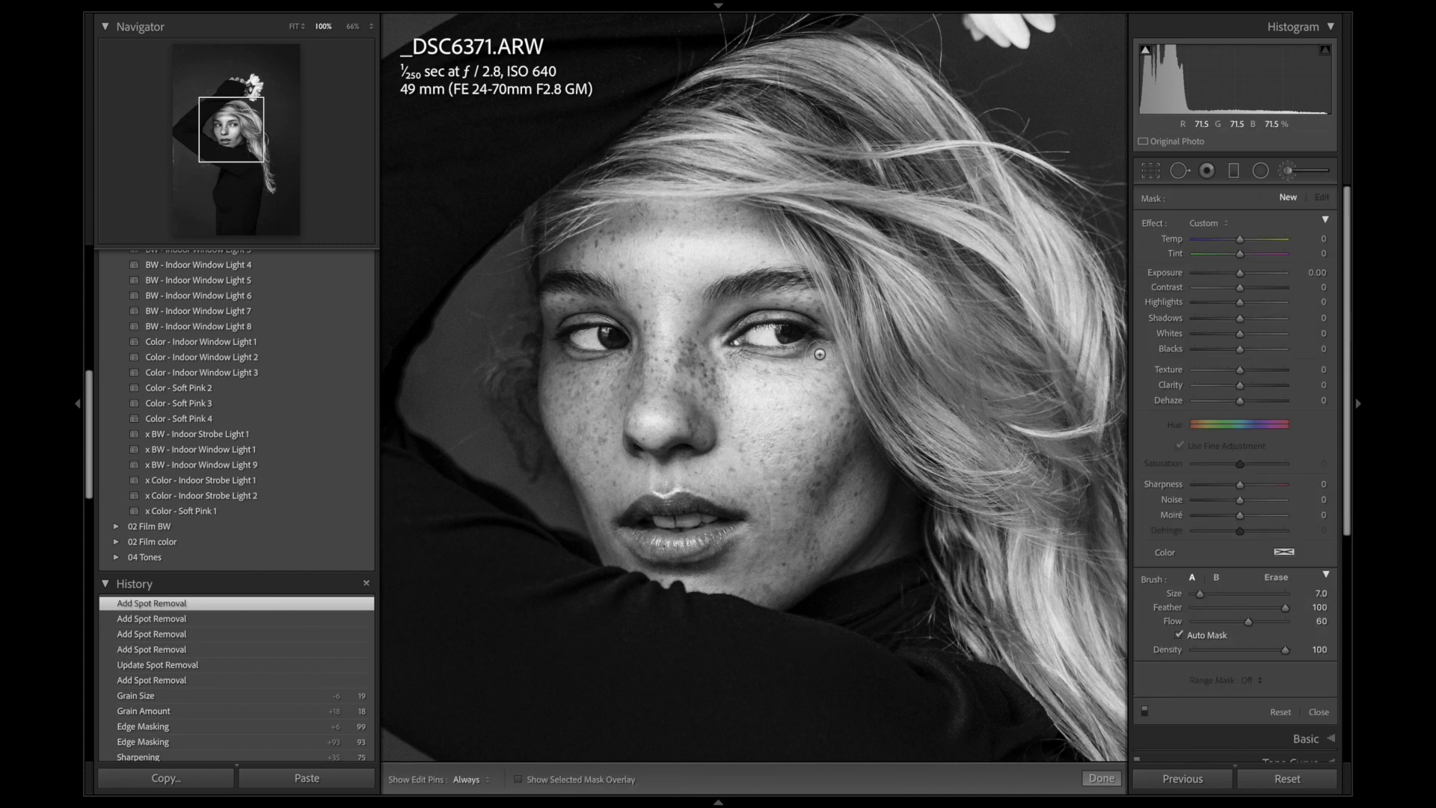
pyautogui.press('h')
pyautogui.moveTo(753, 357); pyautogui.dragTo(785, 356)
pyautogui.press('h')
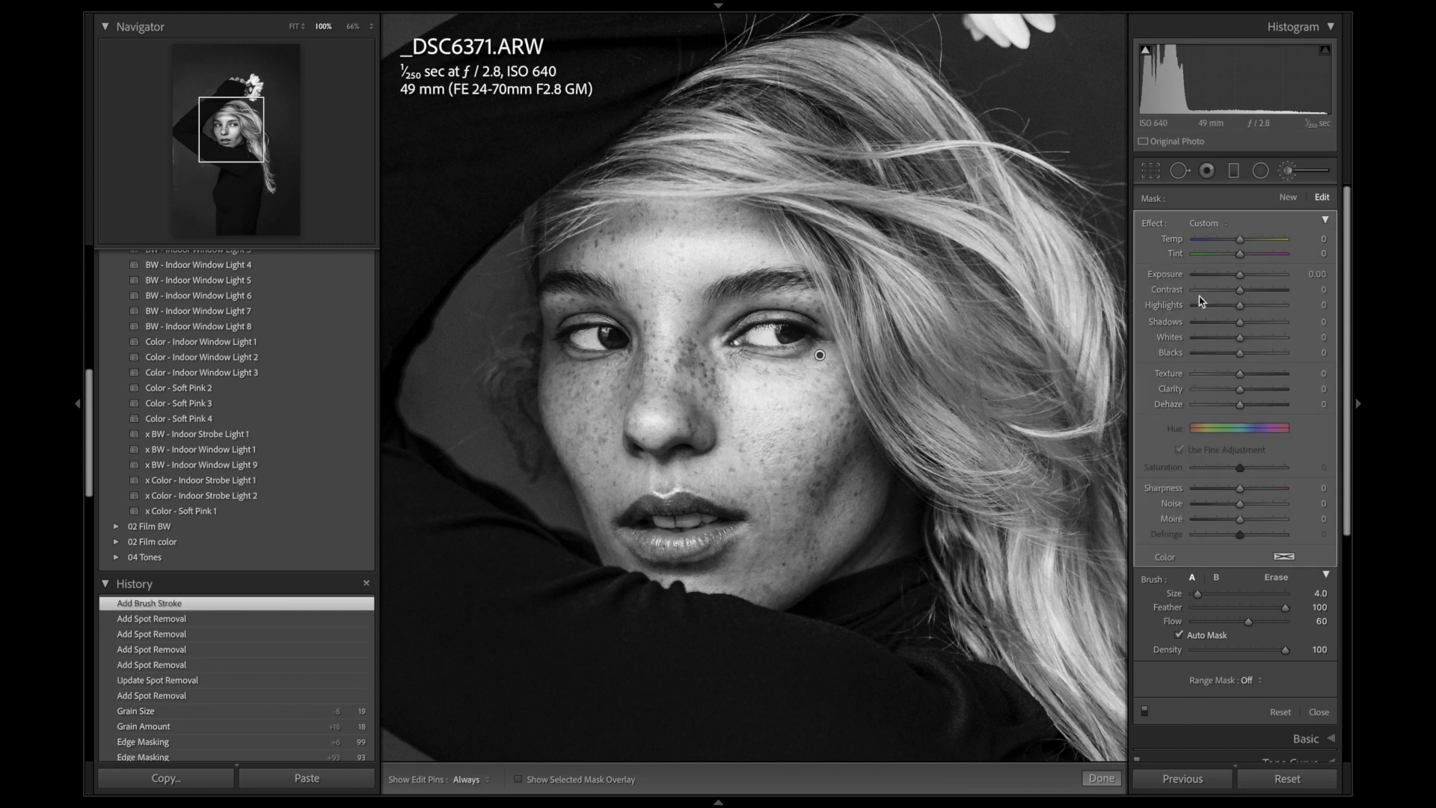
pyautogui.moveTo(1224, 294); pyautogui.dragTo(1211, 295)
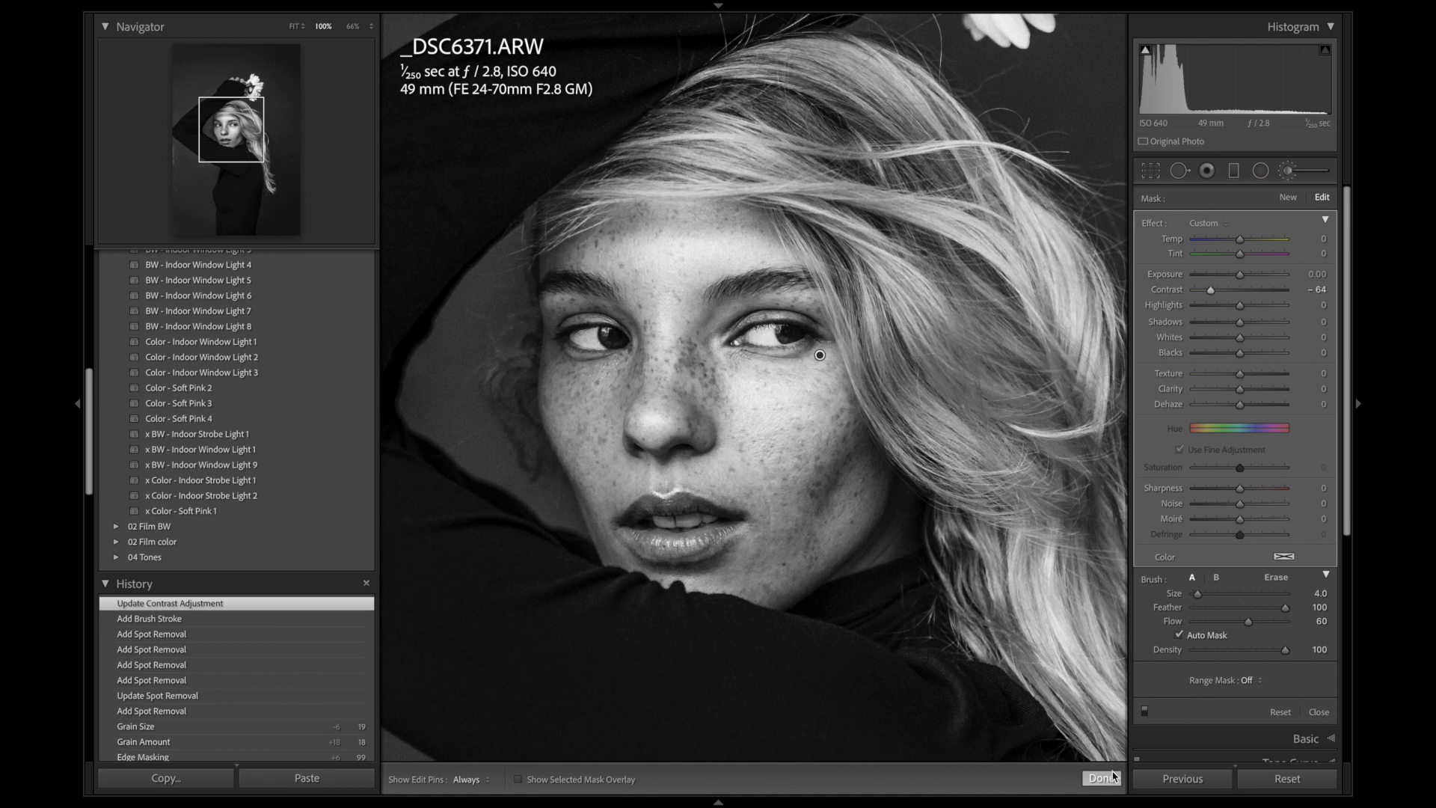
pyautogui.click(1102, 778)
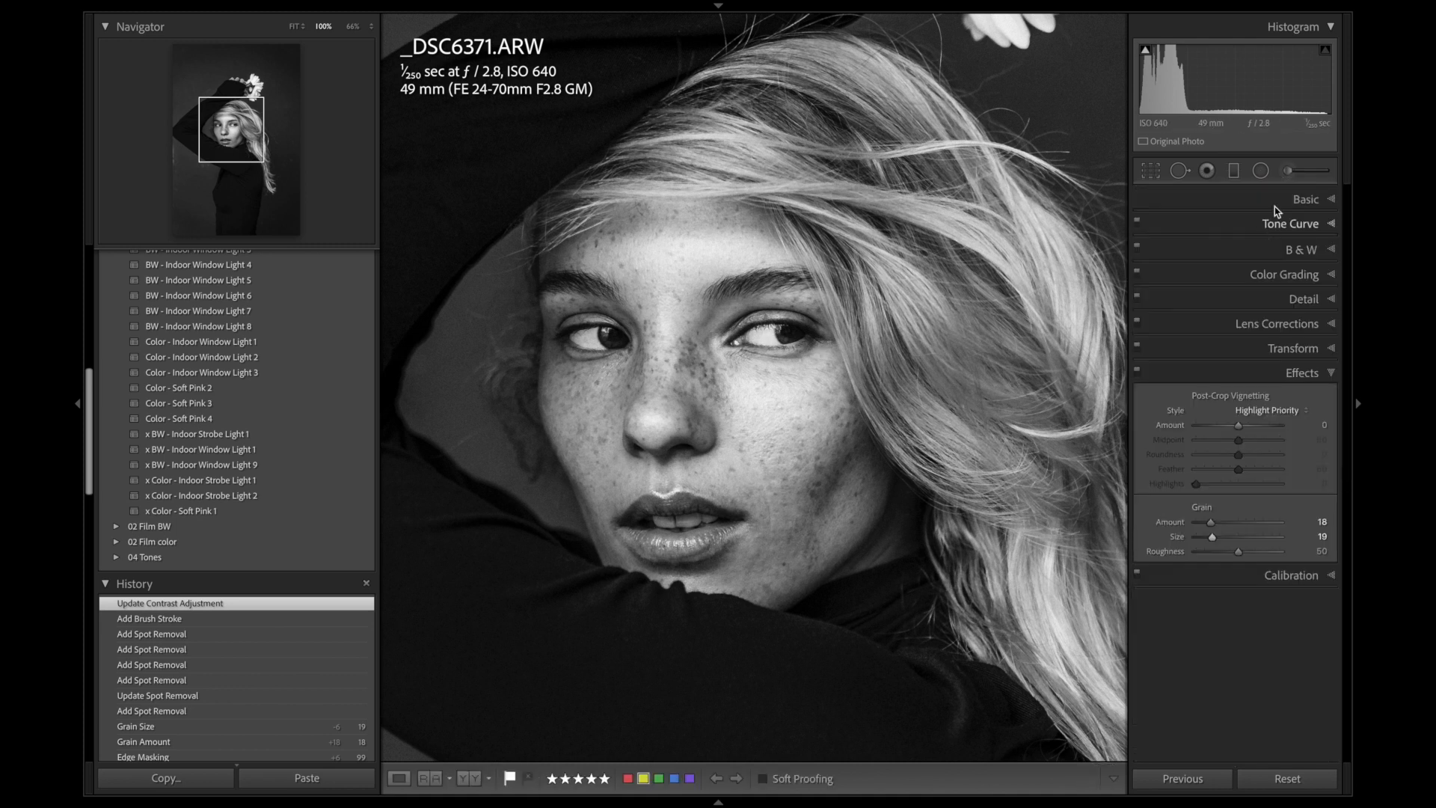
# Paint a new size 2.0 adjustment brush mask over the teeth and raise its exposure slightly.
pyautogui.click(1285, 172)
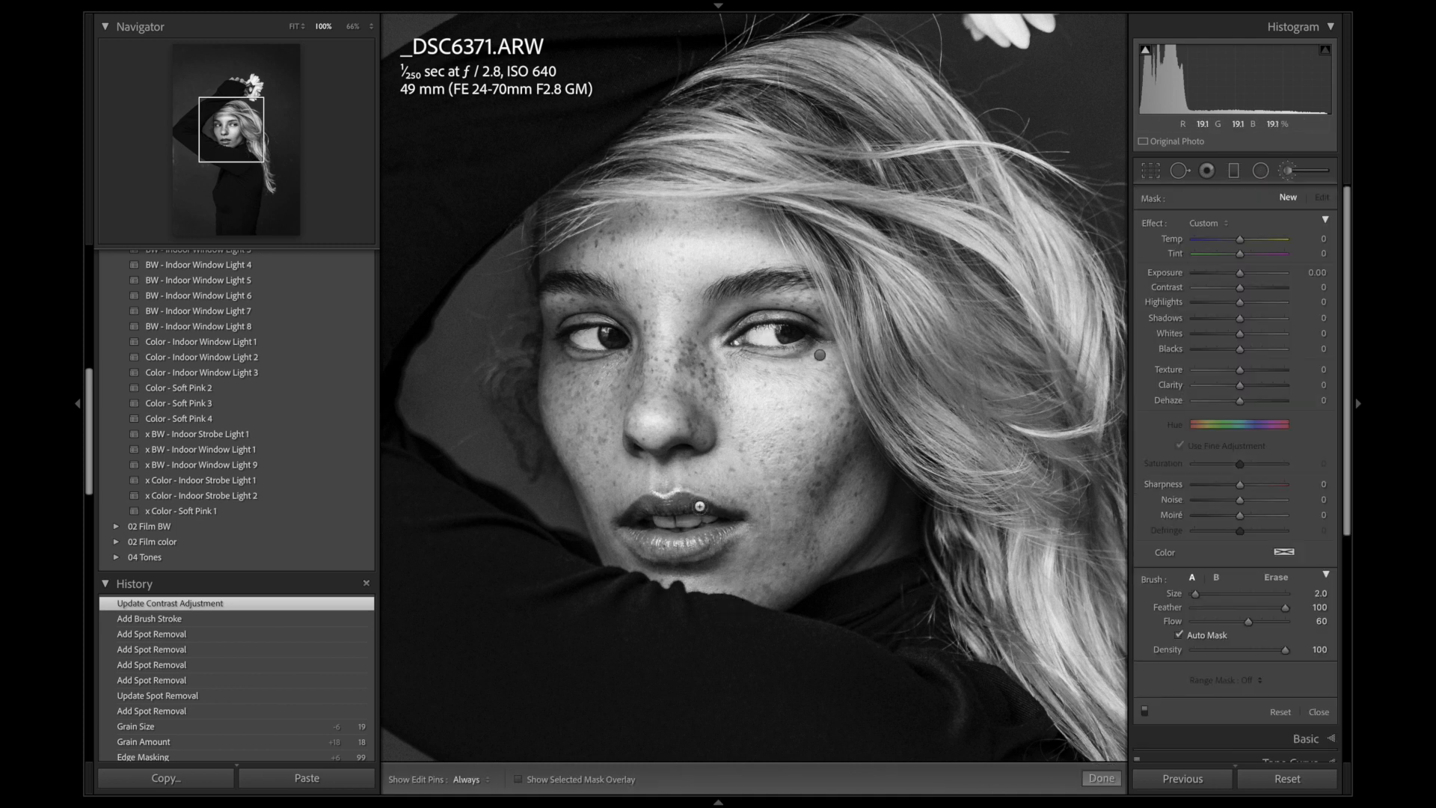
pyautogui.press('h')
pyautogui.moveTo(715, 519); pyautogui.dragTo(666, 525)
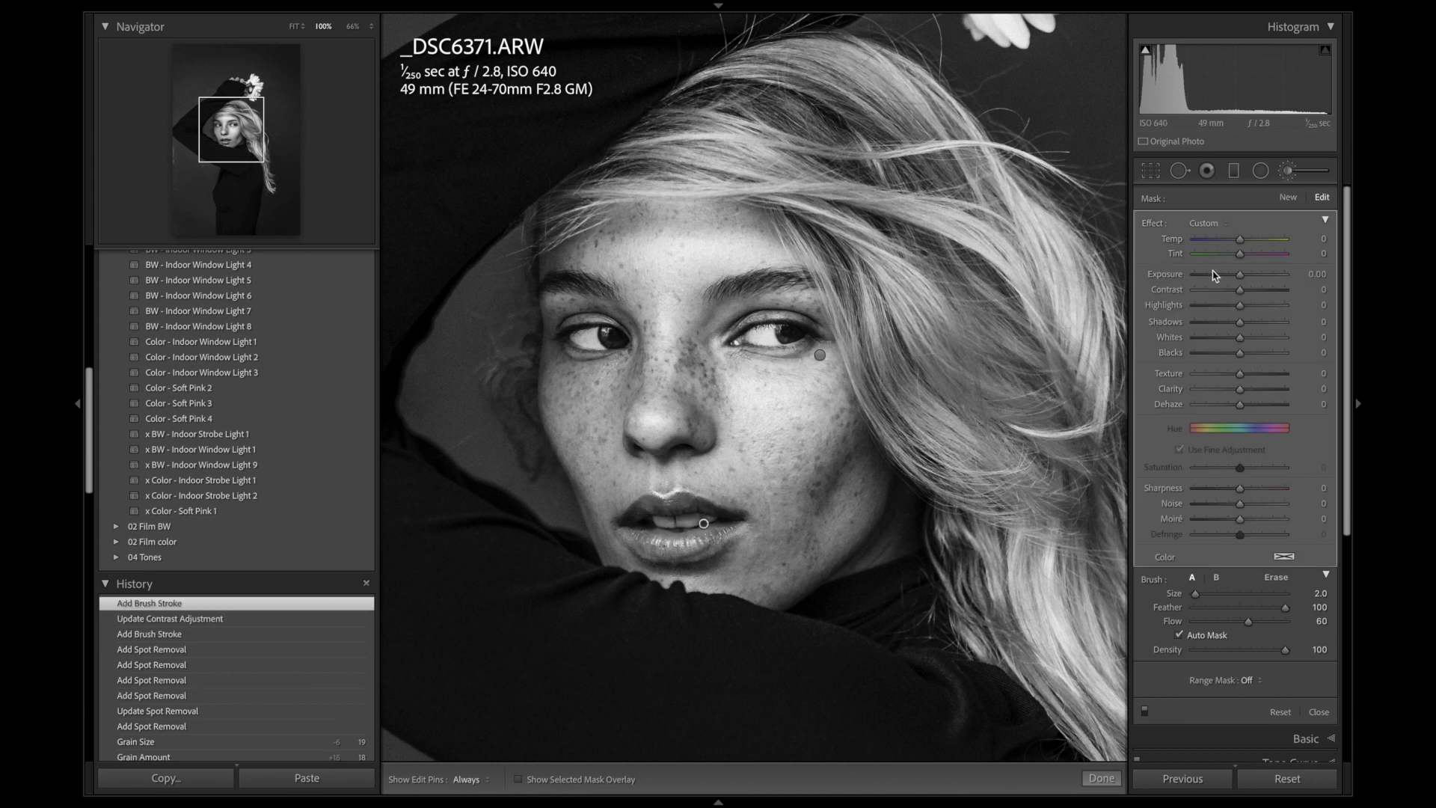
pyautogui.moveTo(1239, 275); pyautogui.dragTo(1245, 280)
# Paint a size 3.0 adjustment brush mask over the irises of both eyes and set contrast to -48 and exposure to 0.68.
pyautogui.press(']')
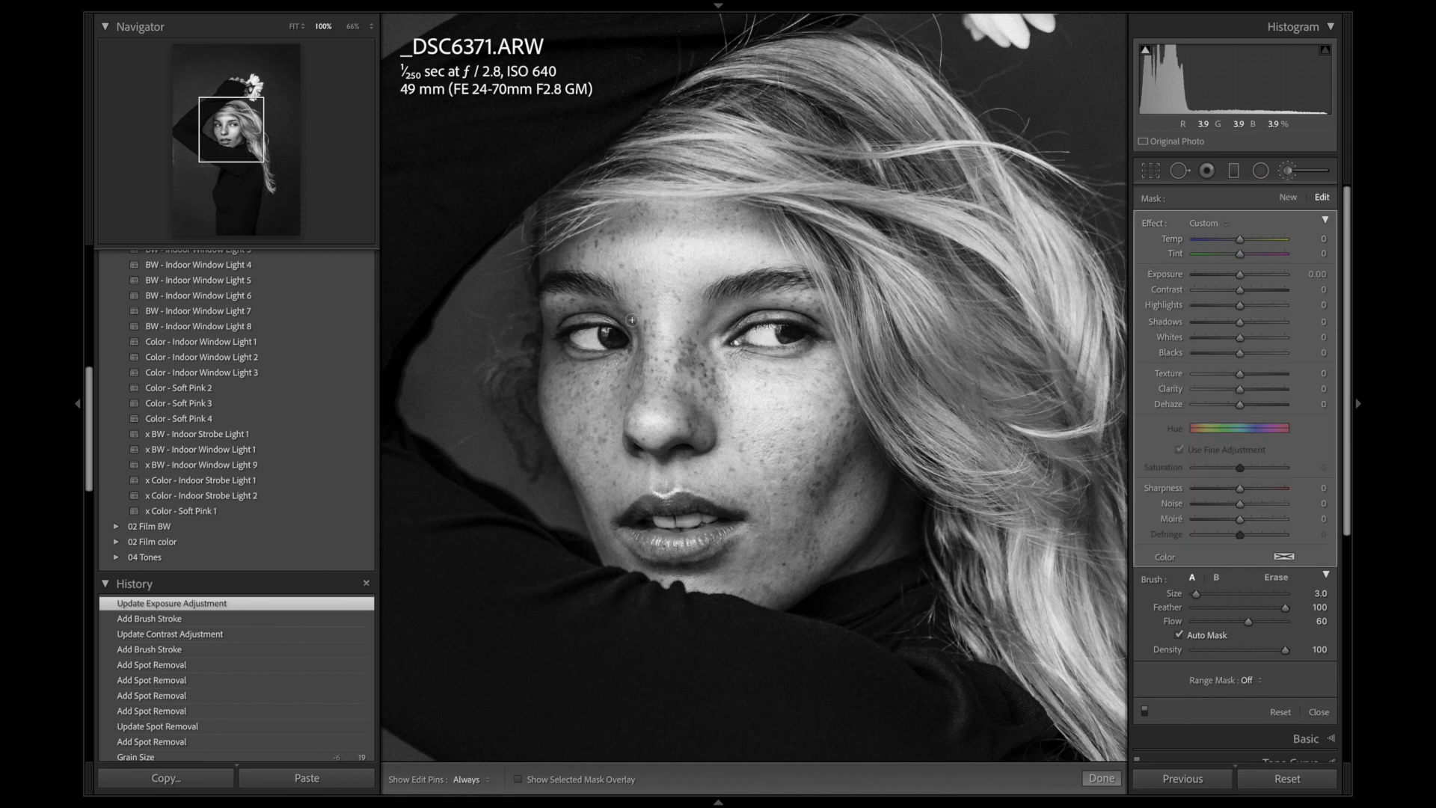
pyautogui.moveTo(632, 320); pyautogui.dragTo(617, 337)
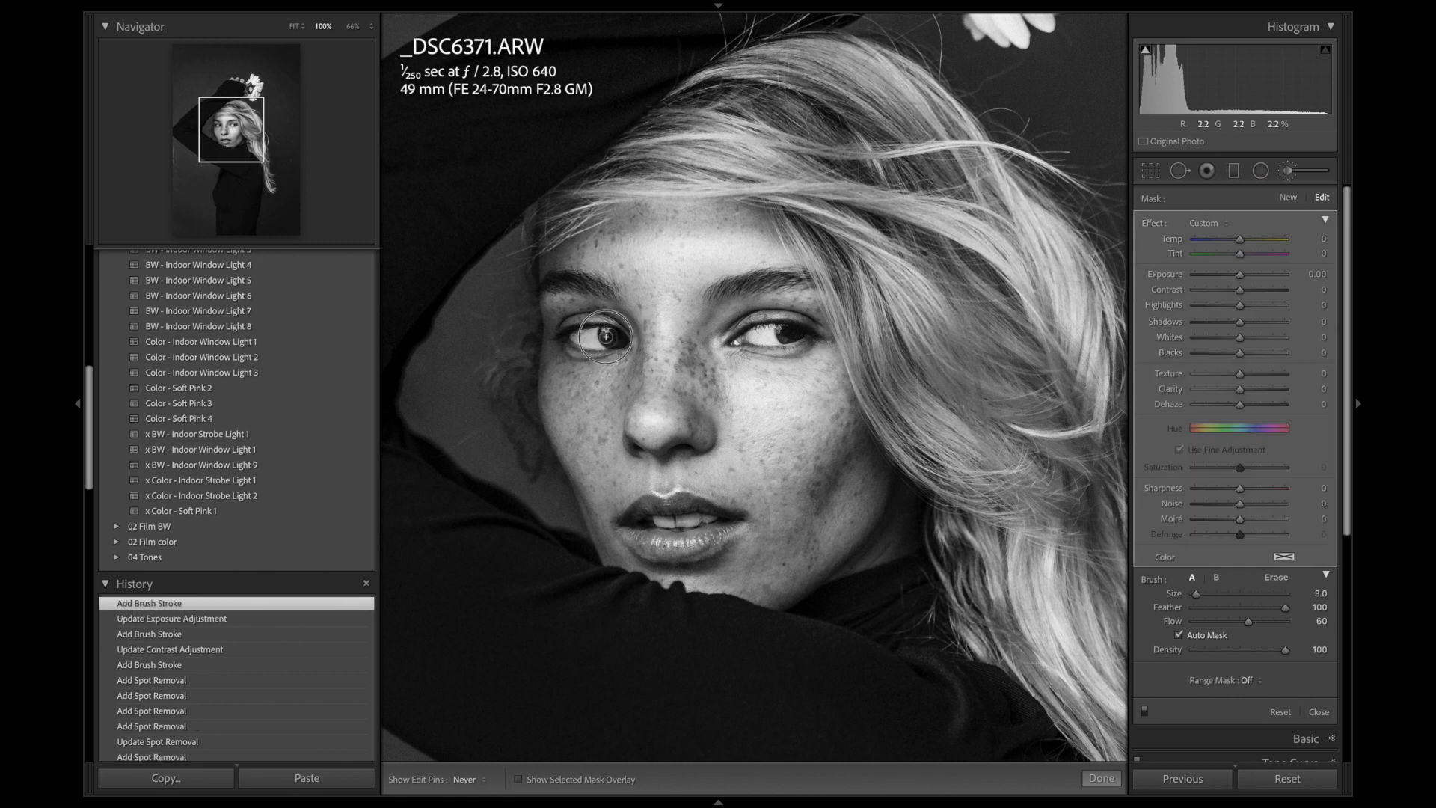
pyautogui.moveTo(604, 330); pyautogui.dragTo(610, 344)
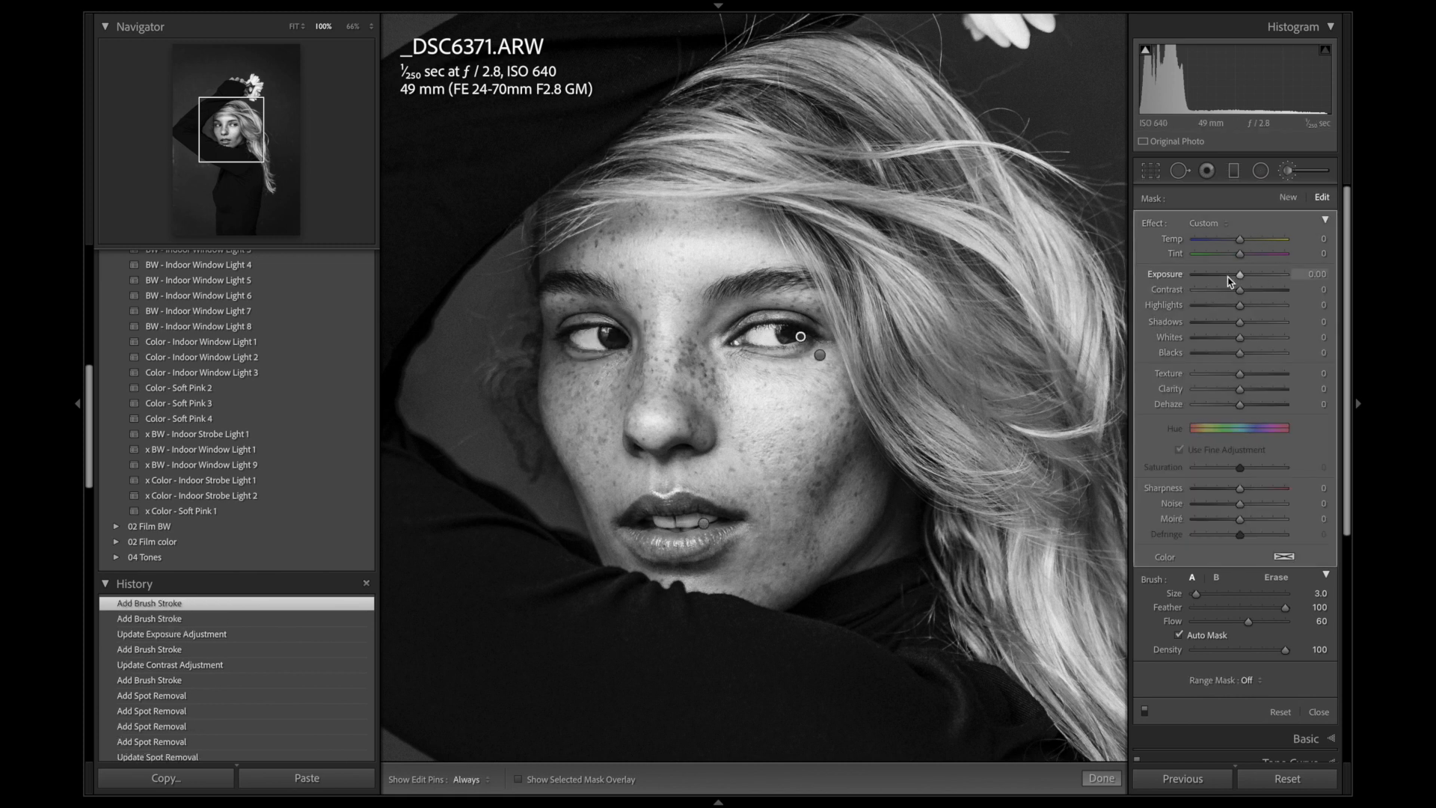
pyautogui.moveTo(1239, 290)
pyautogui.mouseDown()
pyautogui.moveTo(1217, 289)
pyautogui.moveTo(1247, 276)
pyautogui.mouseUp()
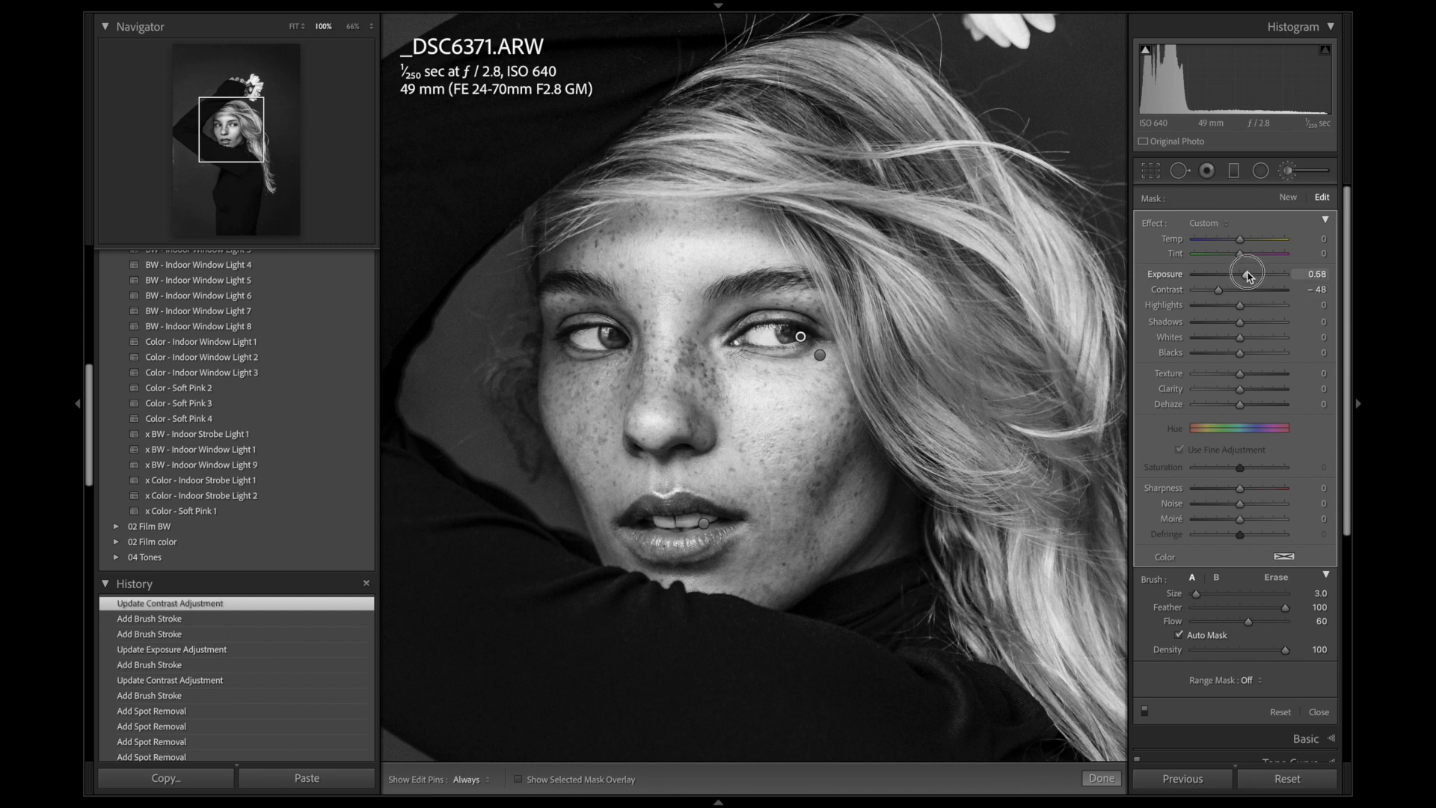
pyautogui.moveTo(1246, 276); pyautogui.dragTo(1247, 276)
# Paint a new size 7.0 adjustment brush mask around the eye nearest the hair and set contrast to -20 and exposure to 0.07.
pyautogui.click(1287, 197)
pyautogui.press(']')
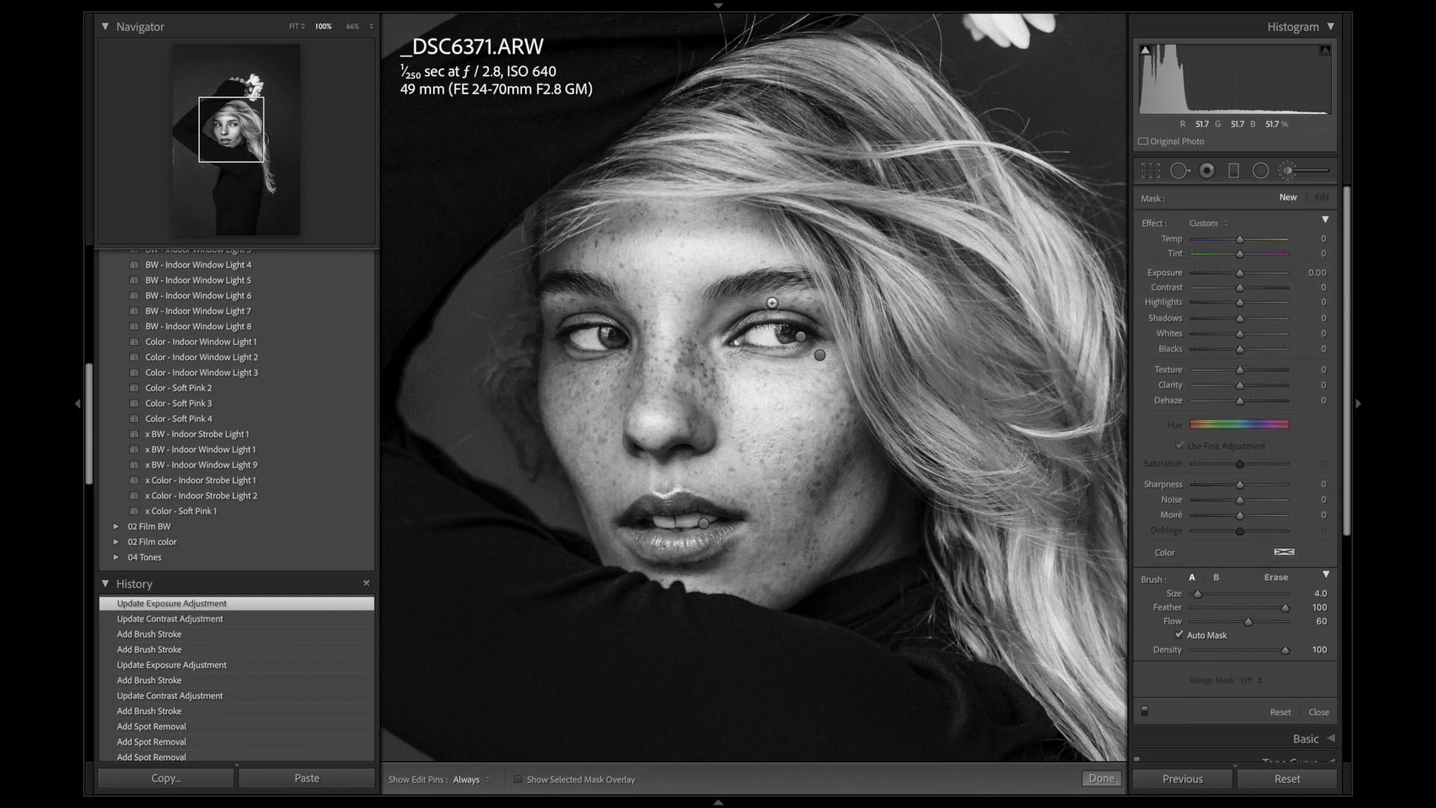
pyautogui.press('h')
pyautogui.moveTo(821, 329); pyautogui.dragTo(814, 340)
pyautogui.press('h')
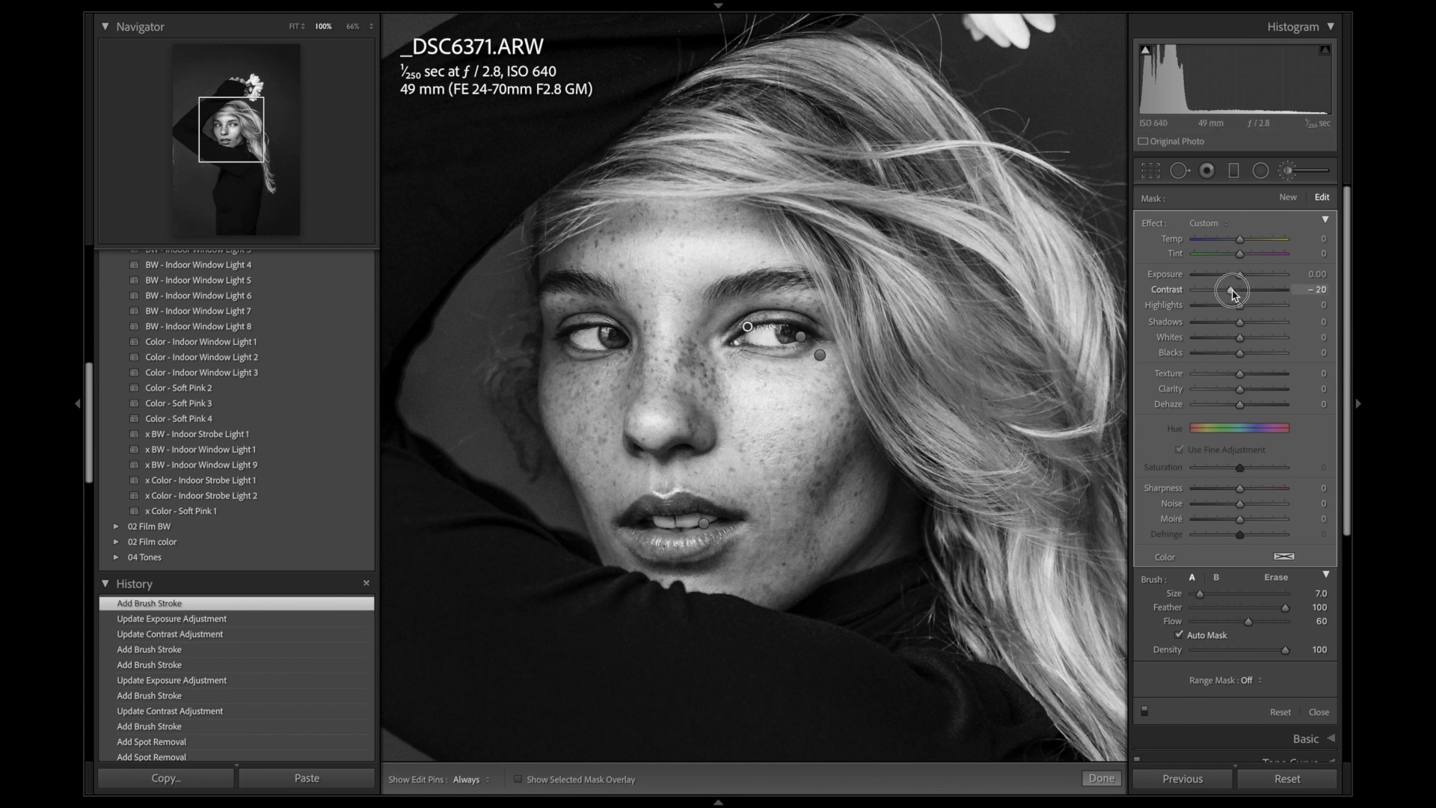
pyautogui.moveTo(1232, 292); pyautogui.dragTo(1241, 278)
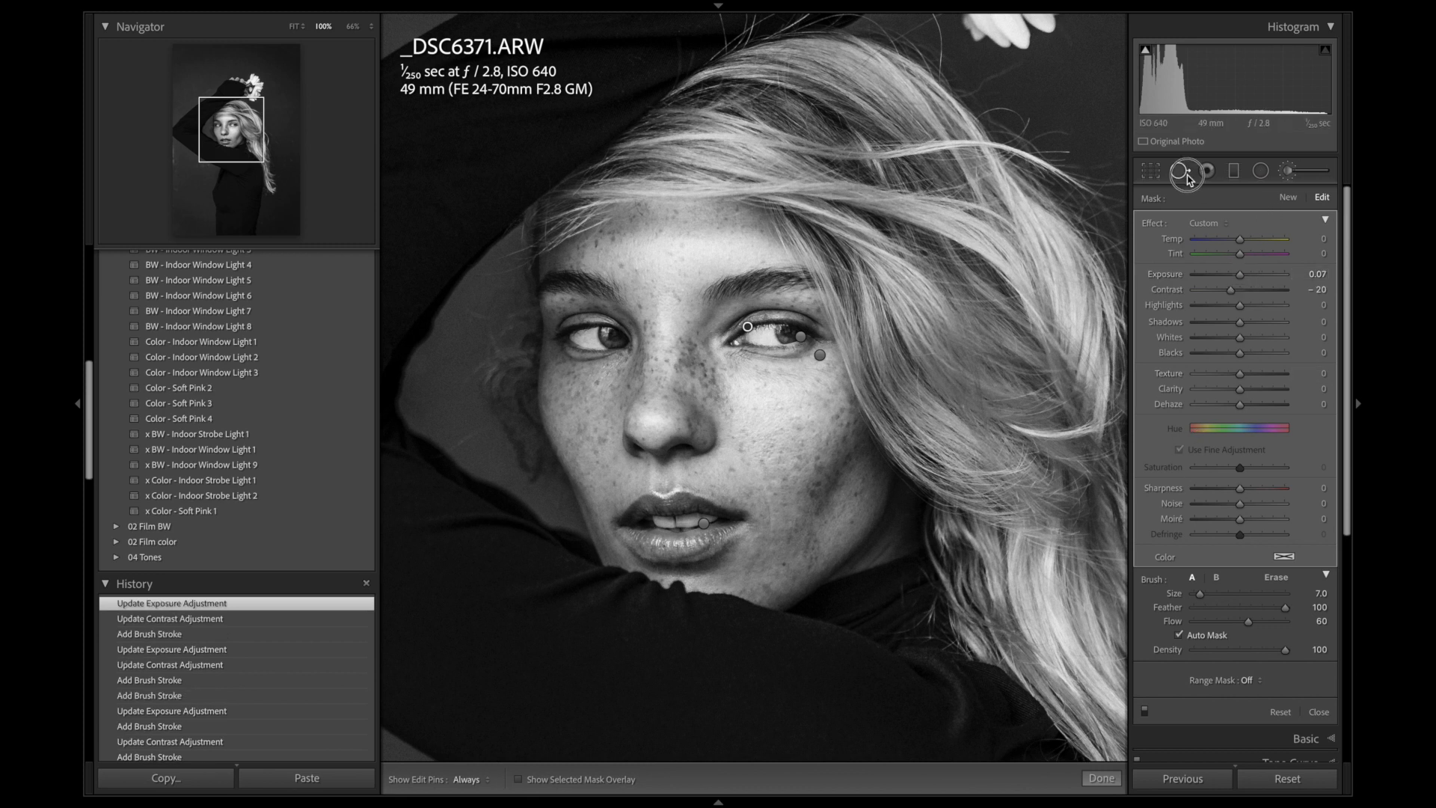
# Heal the spot on the chin with a size 33 healing brush, sampling from the skin just above it.
pyautogui.click(1179, 171)
pyautogui.scroll(3, 899, 479)
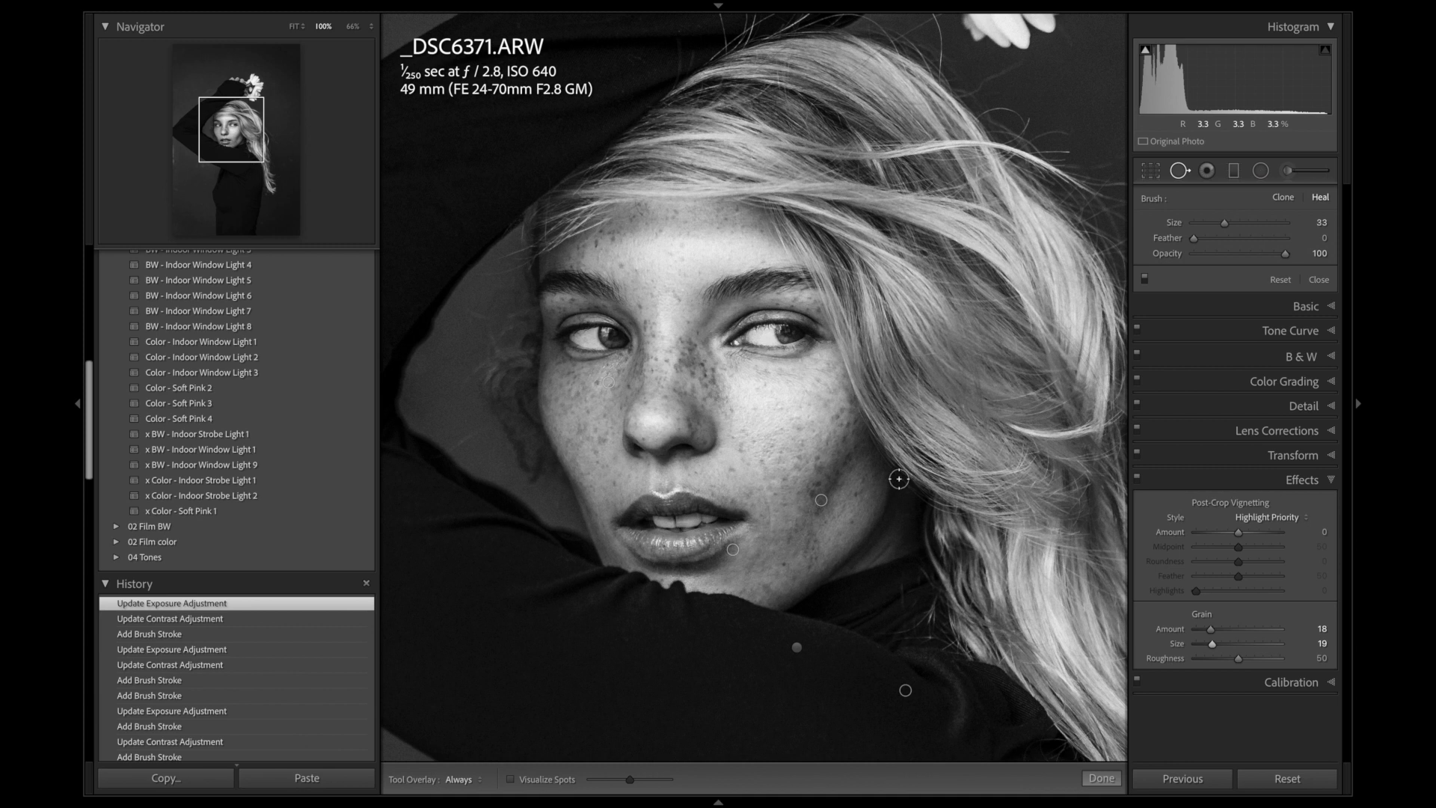
pyautogui.click(768, 584)
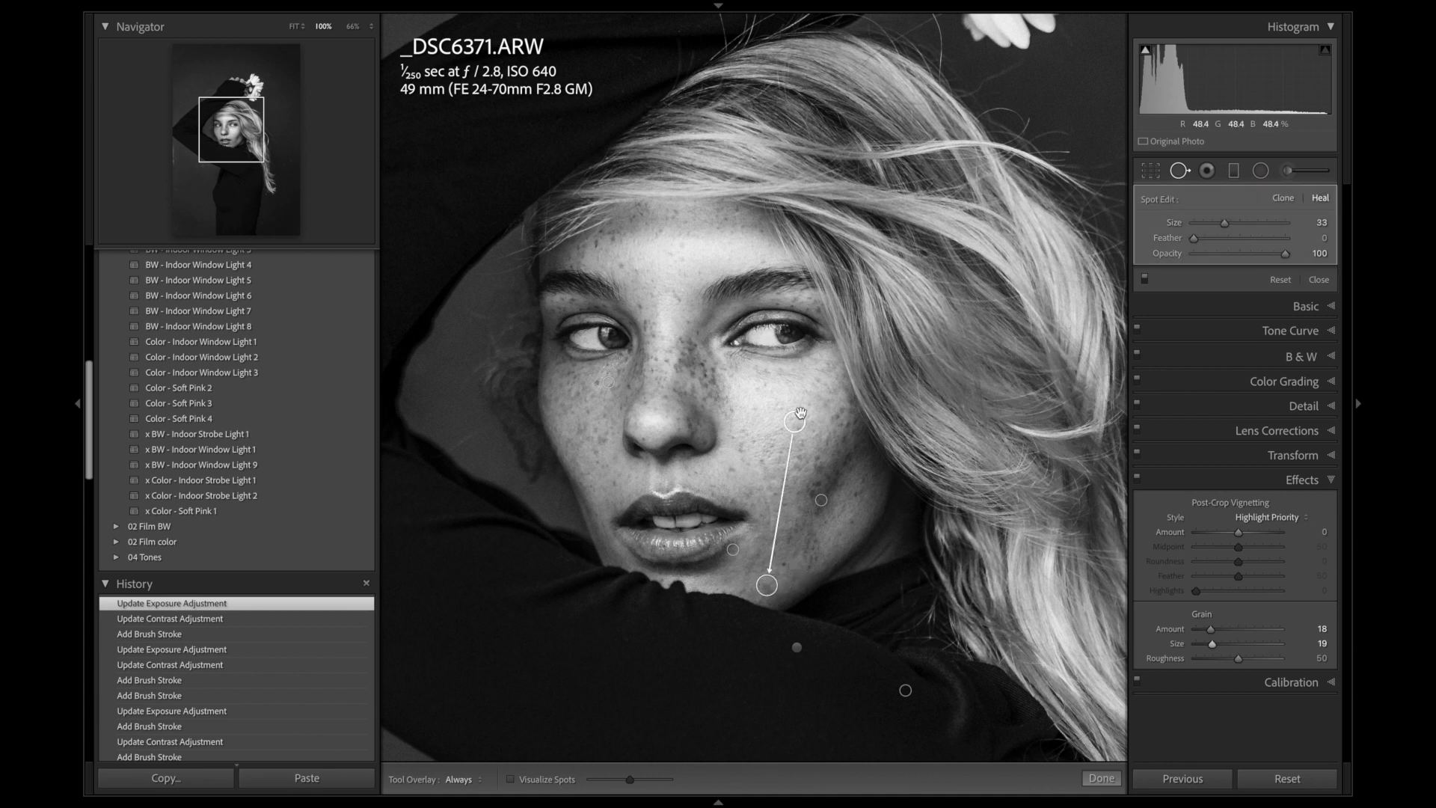
pyautogui.moveTo(794, 422); pyautogui.dragTo(768, 570)
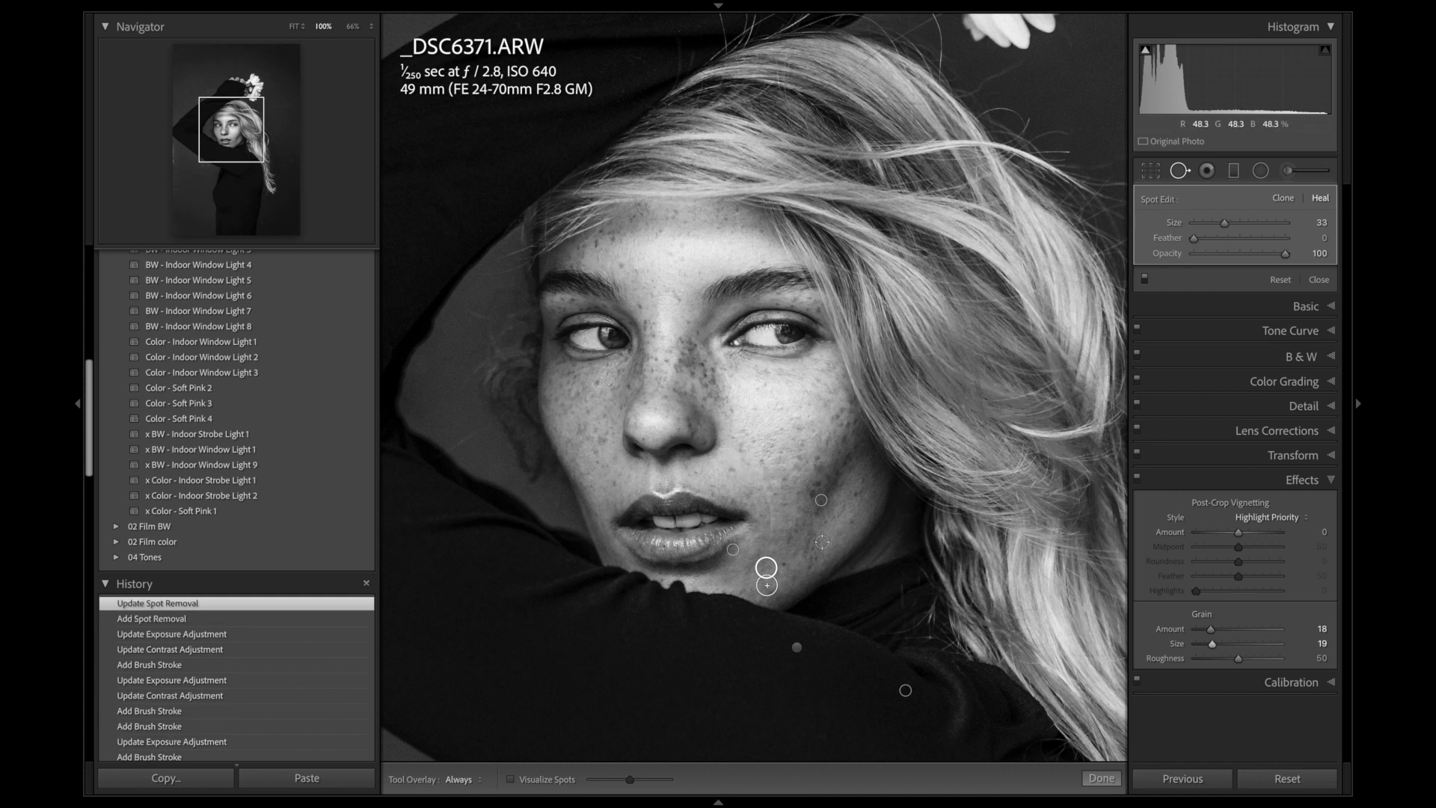
# Paint a new size 7.0 adjustment brush mask beside the nostril and set clarity to -8 and exposure to 0.16.
pyautogui.click(1287, 171)
pyautogui.press('h')
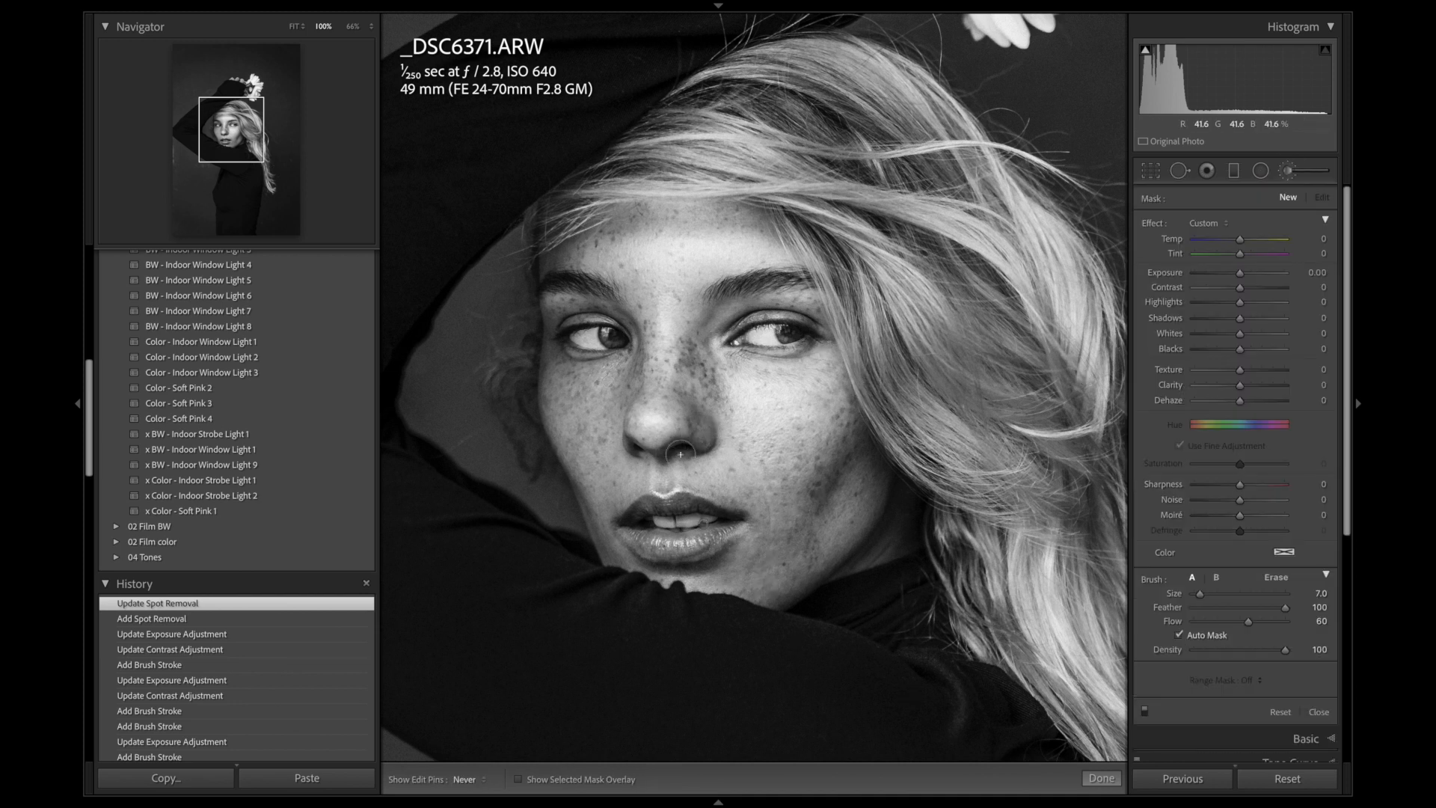
pyautogui.click(697, 436)
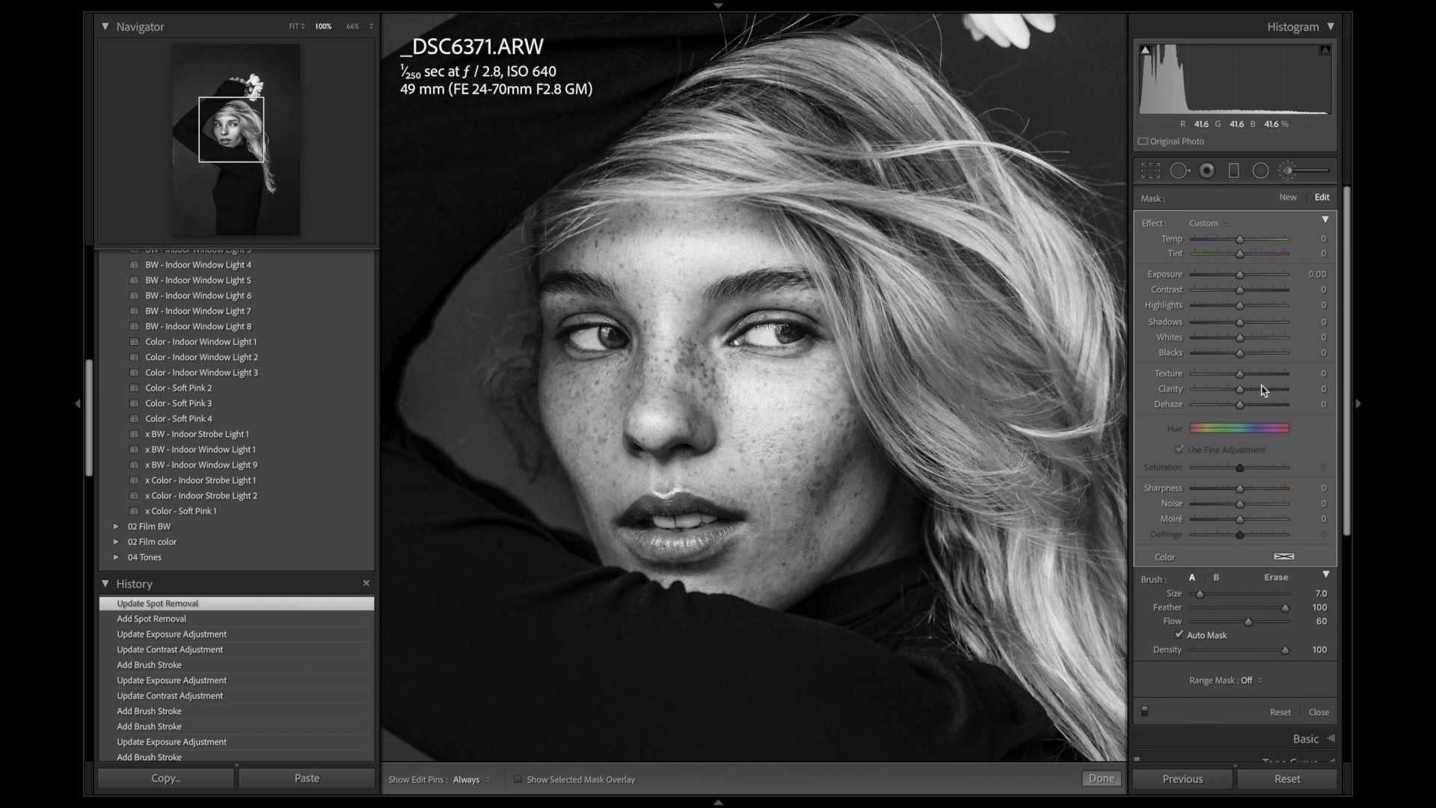
pyautogui.moveTo(1240, 389); pyautogui.dragTo(1235, 389)
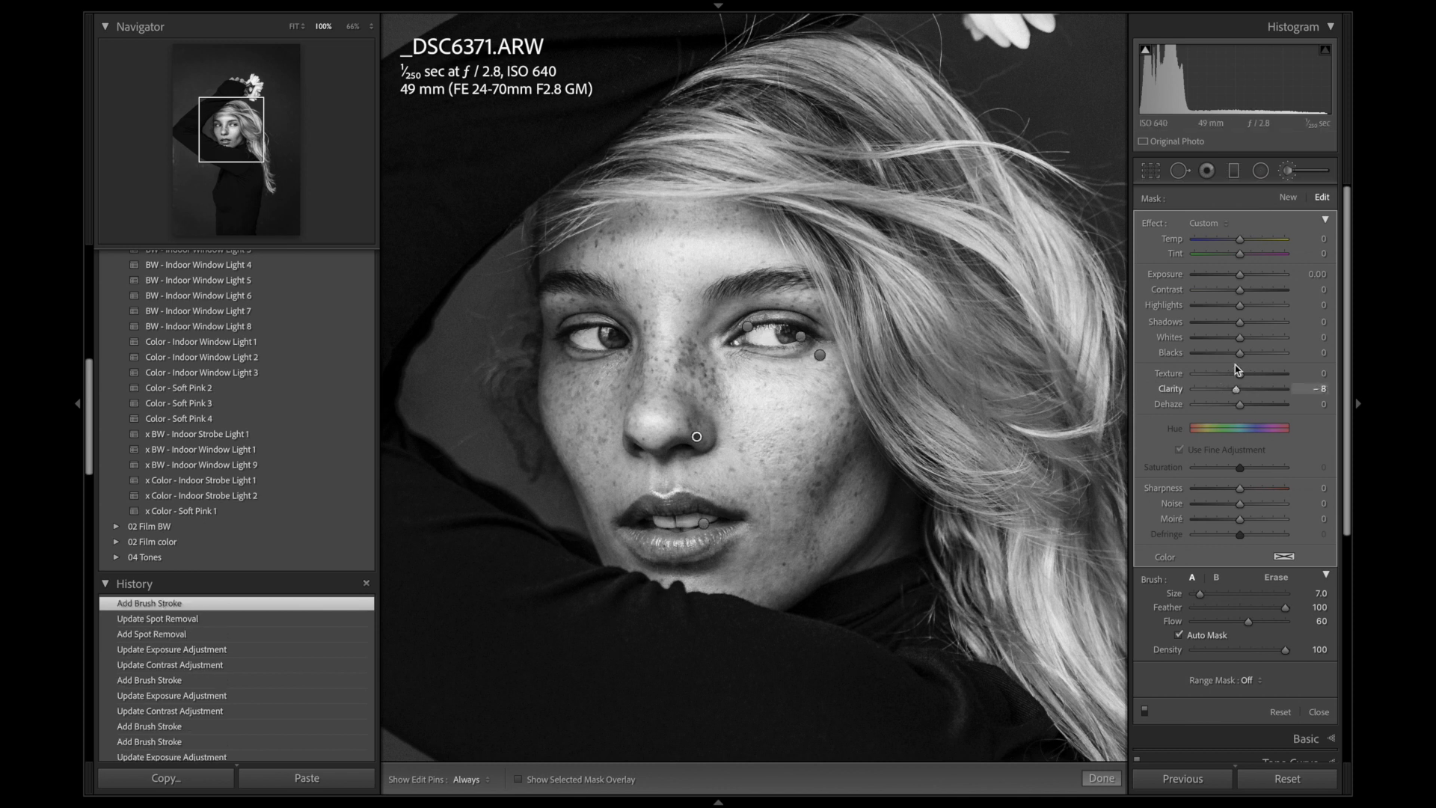
pyautogui.moveTo(1240, 275); pyautogui.dragTo(1244, 279)
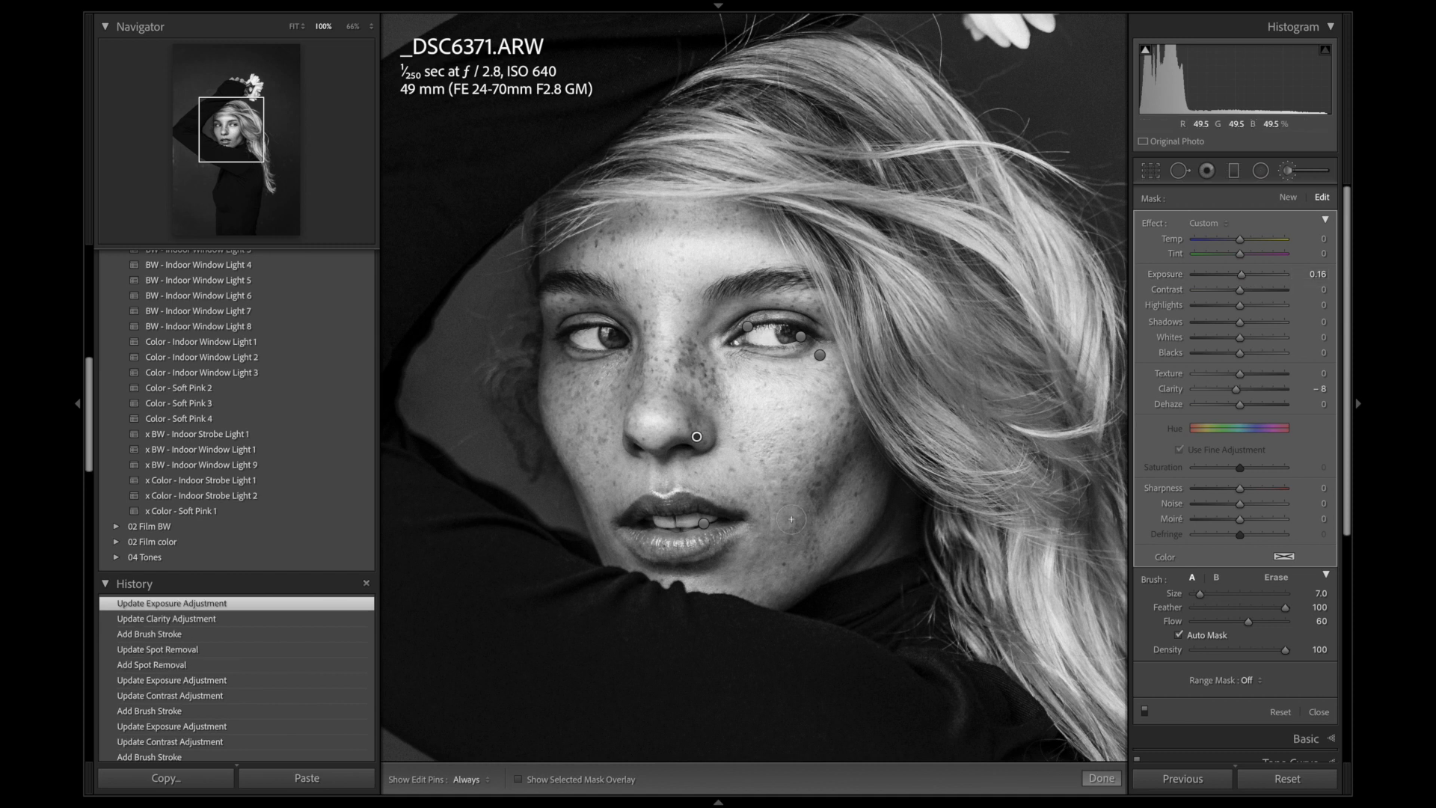
# Paint a new size 9.0 adjustment brush mask on the cheek and chin beside the mouth with clarity -36 and exposure 0.08.
pyautogui.click(1284, 199)
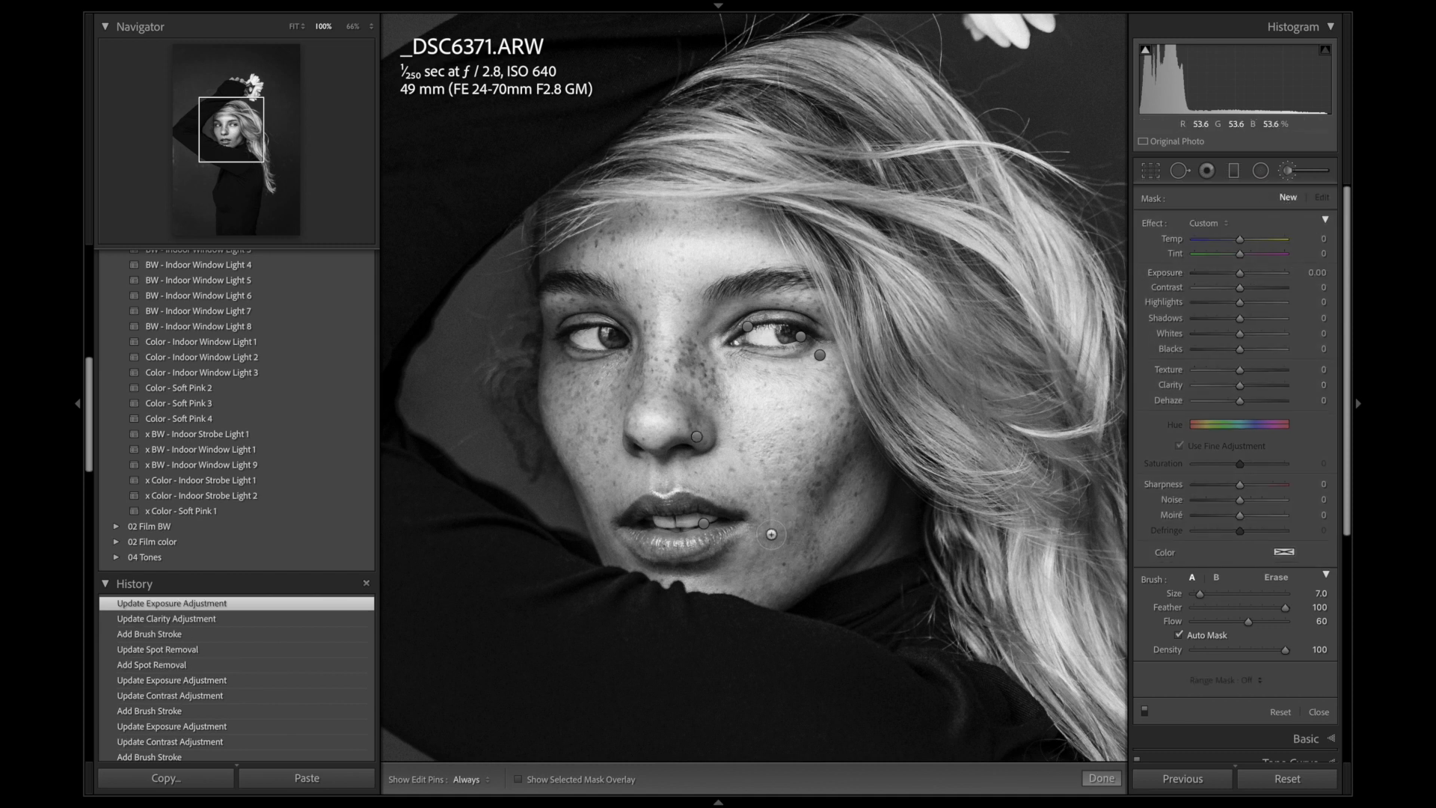
pyautogui.press('h')
pyautogui.moveTo(748, 480); pyautogui.dragTo(752, 479)
pyautogui.click(1223, 389)
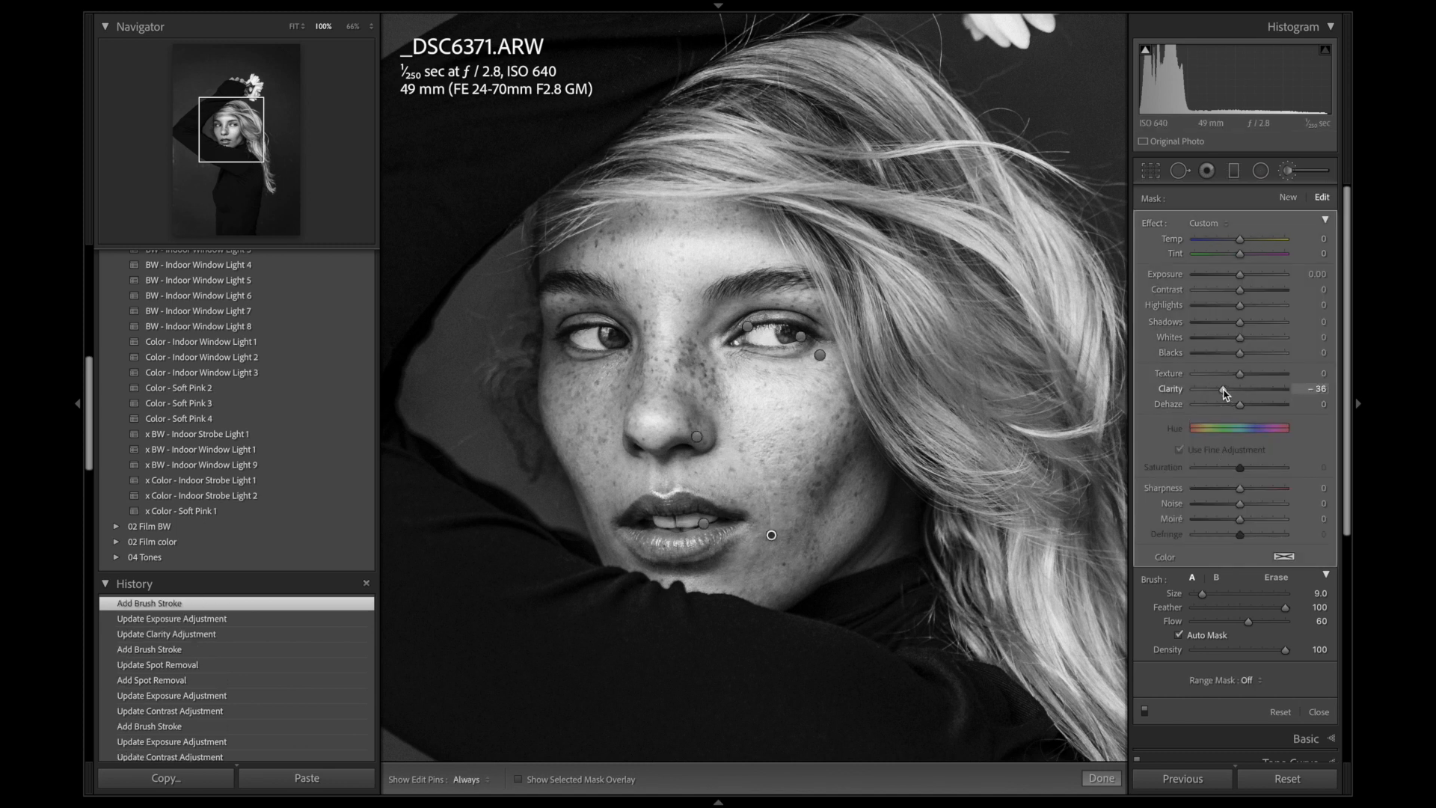
pyautogui.click(1241, 276)
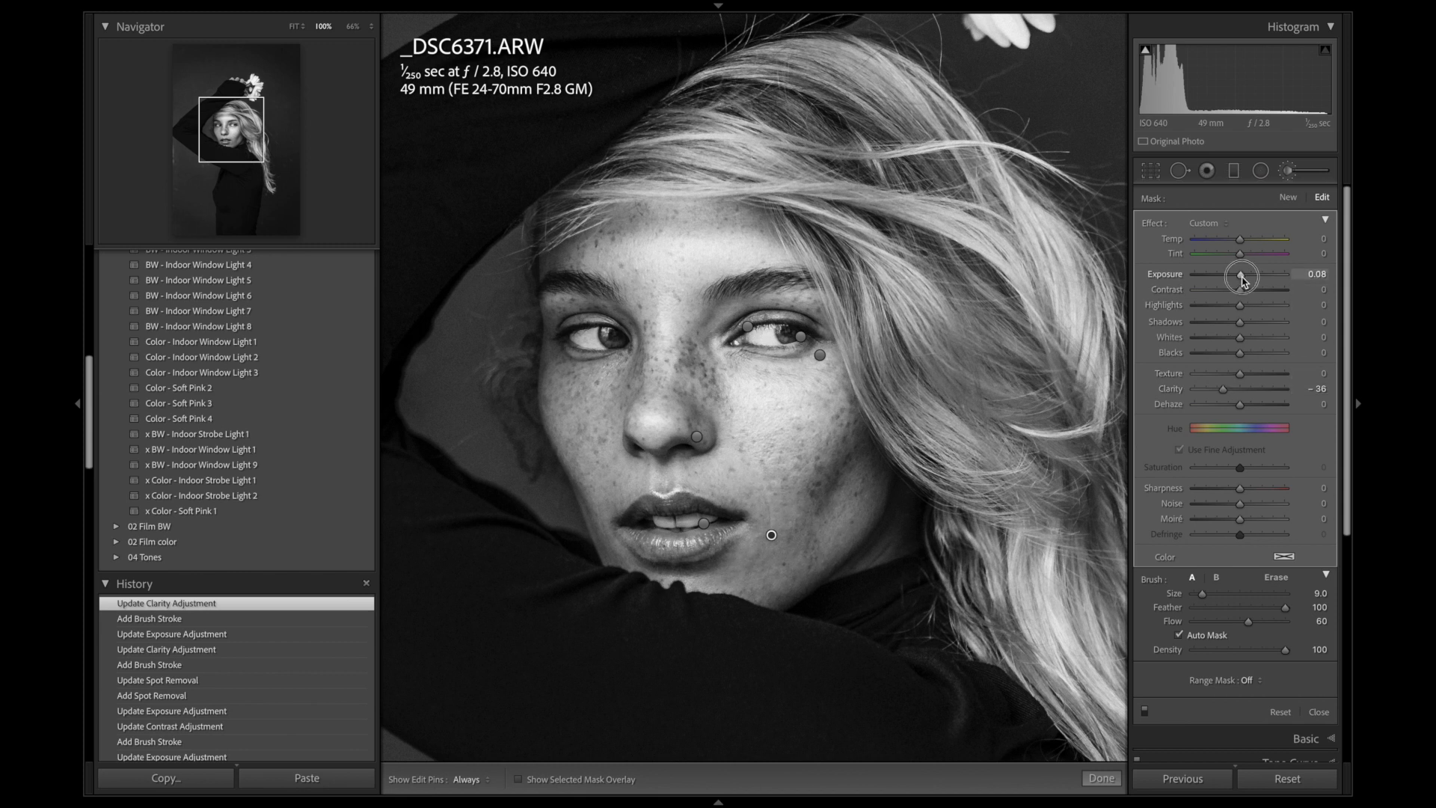
pyautogui.moveTo(1242, 280); pyautogui.dragTo(1242, 280)
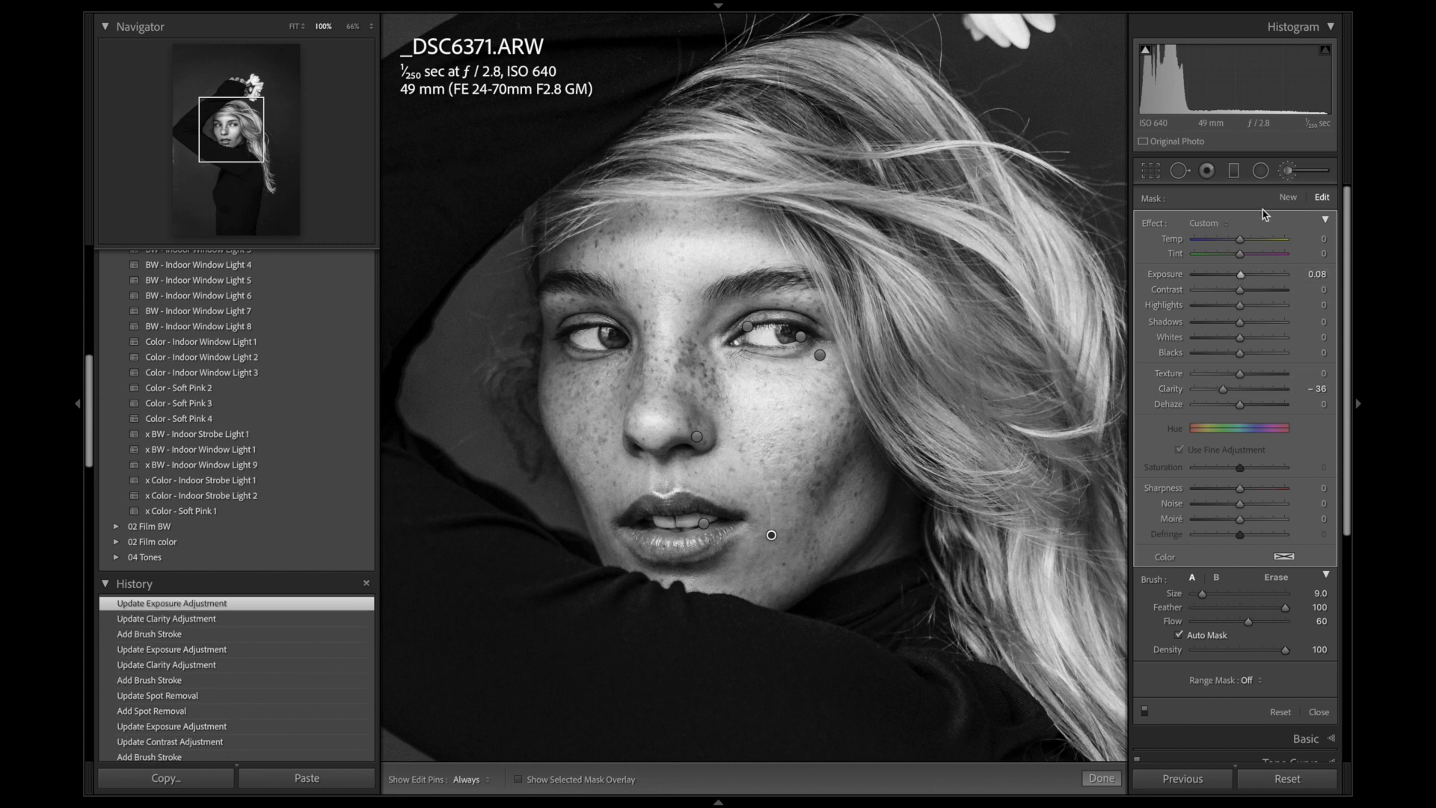
# Add a tall inverted radial filter over the lit side of the face and set its exposure to 0.12.
pyautogui.click(1260, 171)
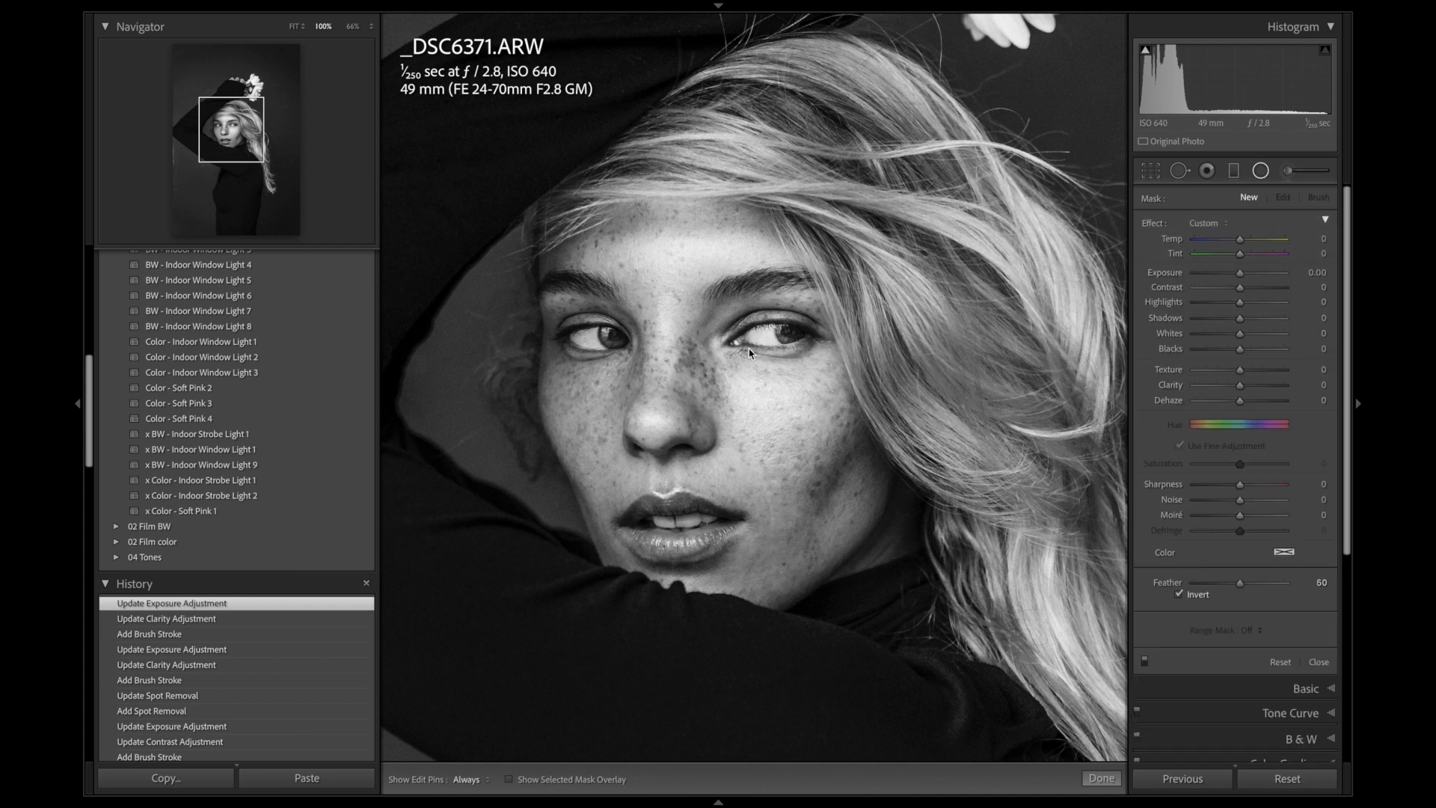
pyautogui.moveTo(831, 593); pyautogui.dragTo(874, 620)
pyautogui.moveTo(1241, 276); pyautogui.dragTo(1241, 278)
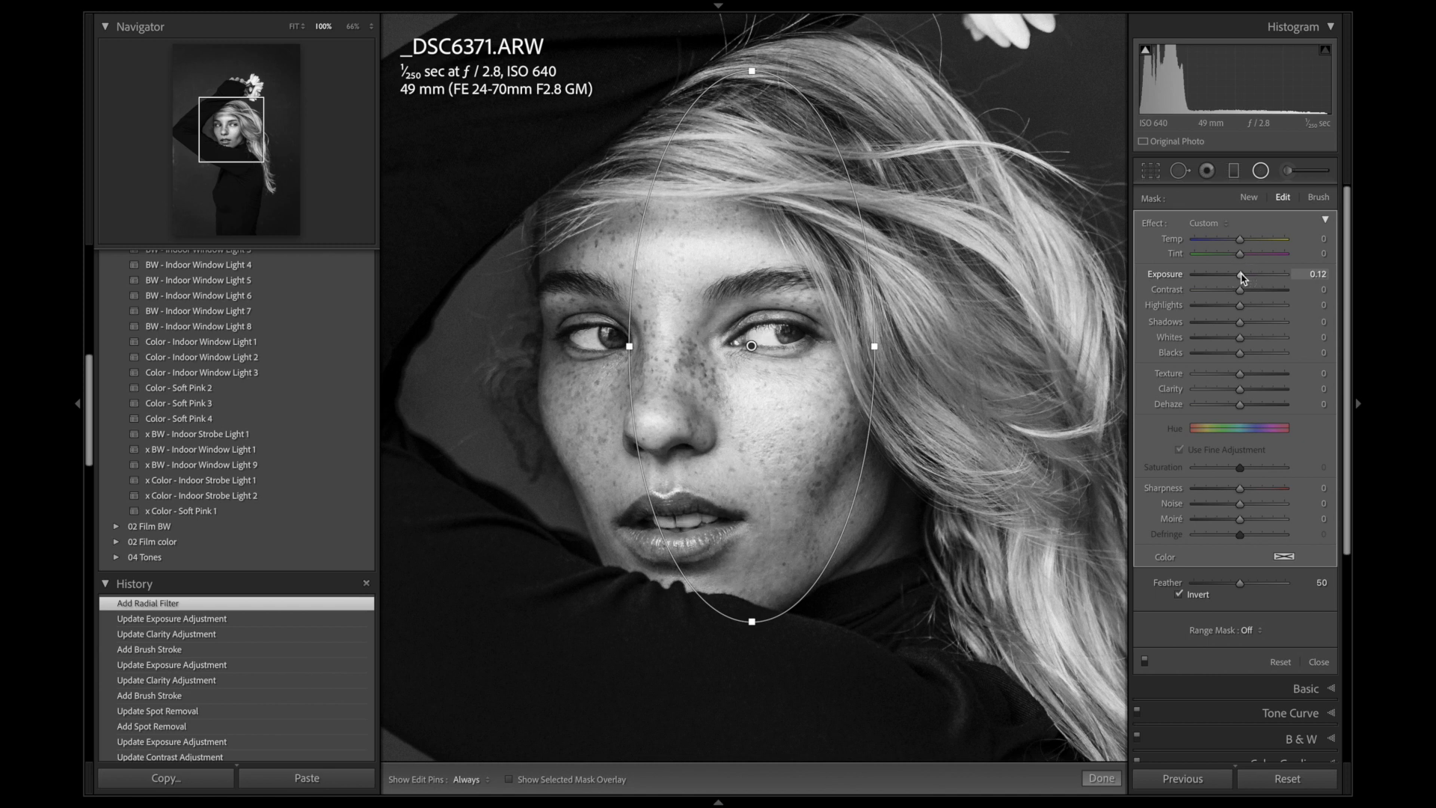
# Erase the eyebrow nearest the hair and the lips from the radial filter's mask.
pyautogui.click(1317, 197)
pyautogui.press('alt')
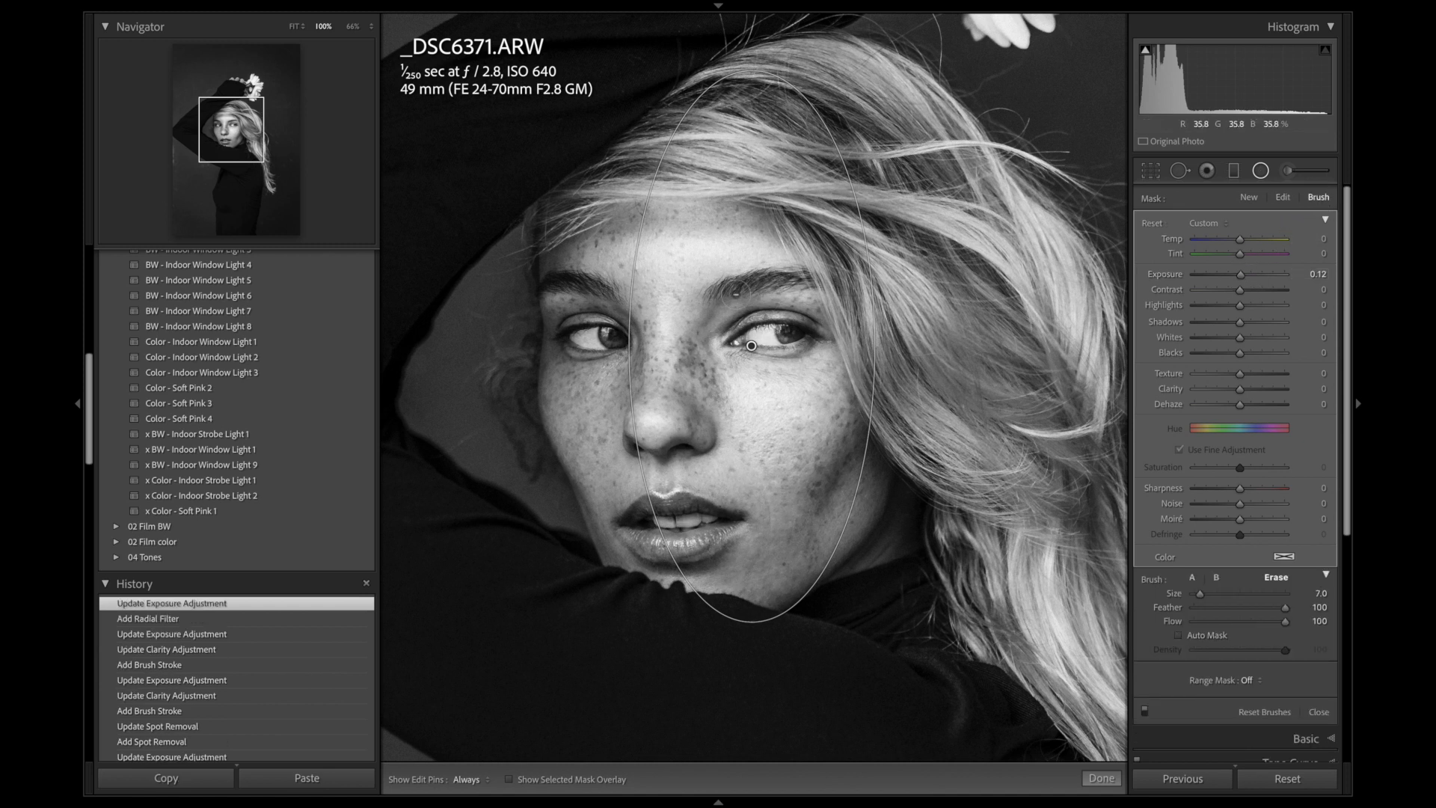
pyautogui.moveTo(776, 283)
pyautogui.mouseDown()
pyautogui.moveTo(740, 290)
pyautogui.moveTo(820, 283)
pyautogui.mouseUp()
pyautogui.moveTo(743, 512)
pyautogui.mouseDown()
pyautogui.moveTo(669, 552)
pyautogui.moveTo(718, 531)
pyautogui.mouseUp()
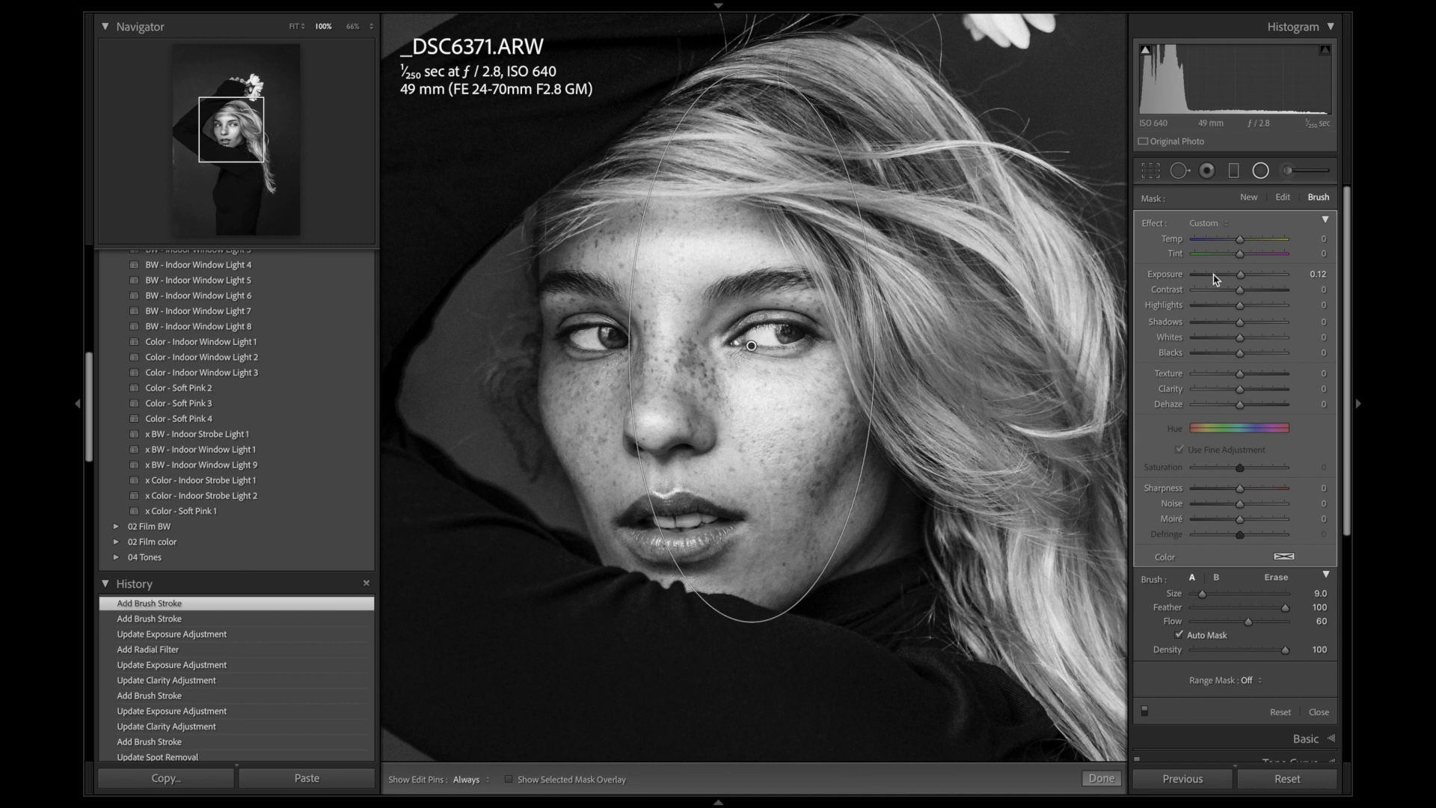
# Paint a new size 12.0 adjustment brush mask over the forehead and set its highlights to -23.
pyautogui.click(1287, 171)
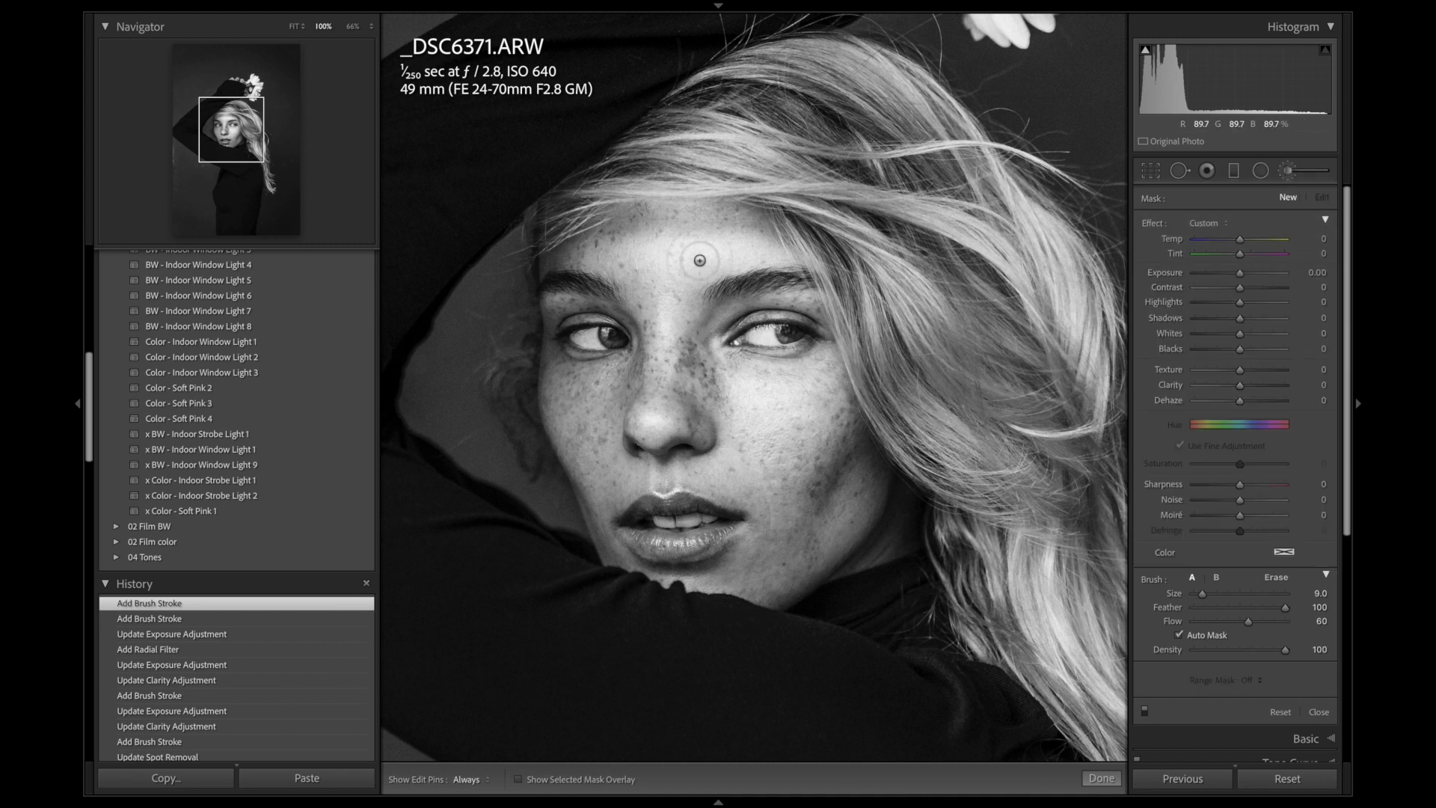
pyautogui.press(']')
pyautogui.press('h')
pyautogui.moveTo(699, 261)
pyautogui.mouseDown()
pyautogui.moveTo(669, 259)
pyautogui.moveTo(670, 284)
pyautogui.mouseUp()
pyautogui.press('h')
pyautogui.moveTo(1240, 305); pyautogui.dragTo(1231, 307)
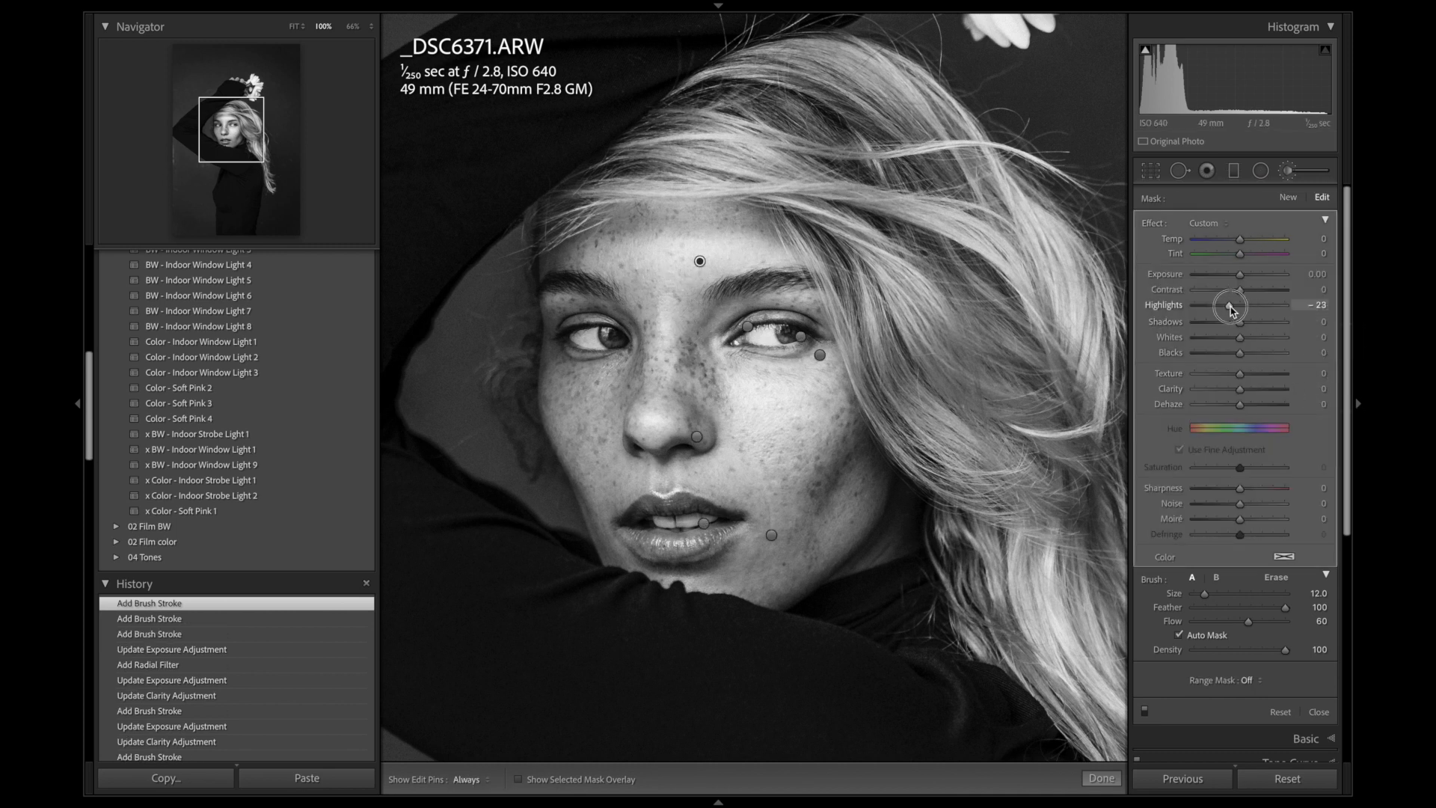
# Extend the forehead's highlights mask over the bright cheek and finish the brush editing.
pyautogui.press('h')
pyautogui.moveTo(759, 432)
pyautogui.mouseDown()
pyautogui.moveTo(748, 392)
pyautogui.moveTo(779, 386)
pyautogui.moveTo(778, 404)
pyautogui.mouseUp()
pyautogui.press('h')
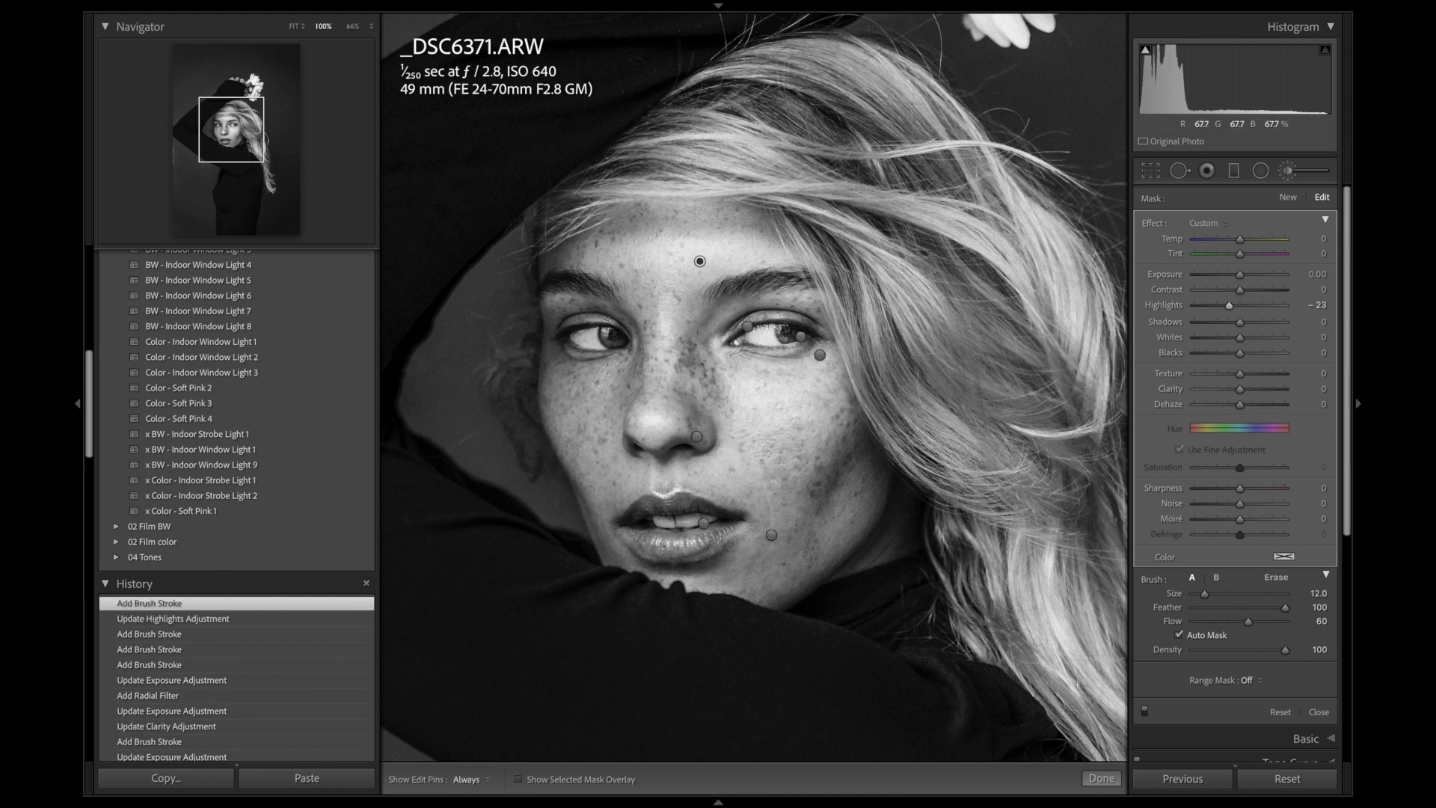
pyautogui.click(1099, 778)
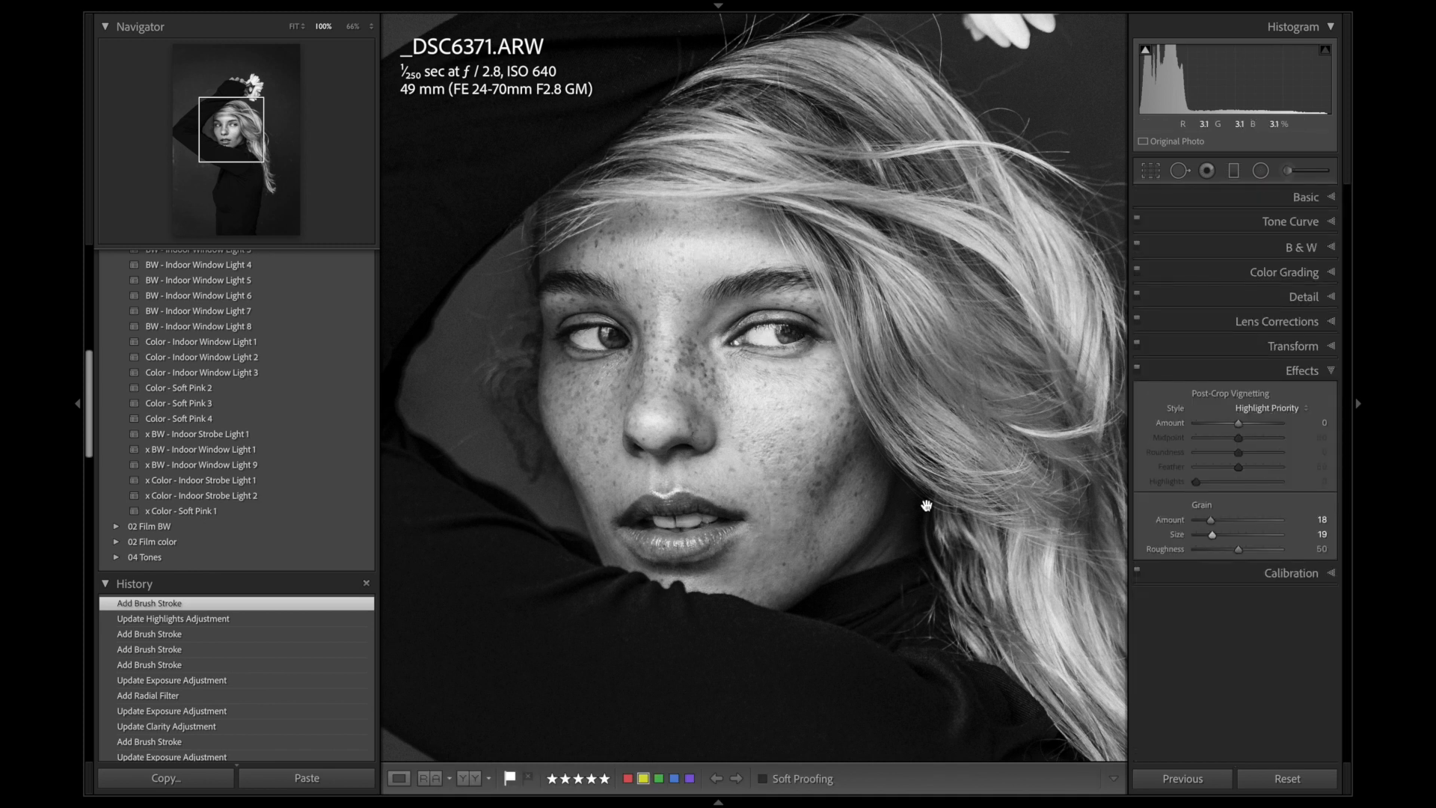
# Compare the whole edited portrait with its original before version.
pyautogui.click(928, 507)
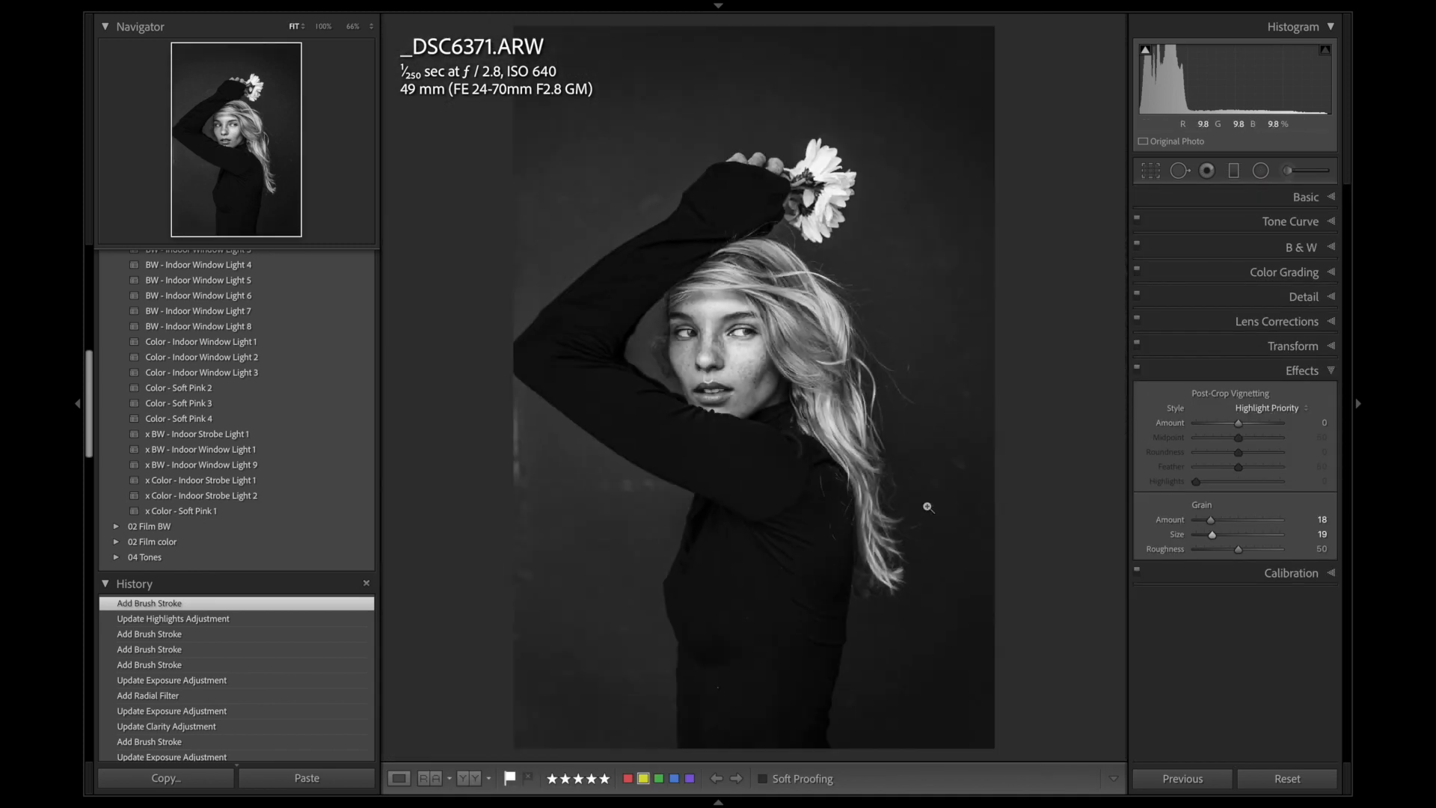
pyautogui.press('\\')
pyautogui.press('\\')
pyautogui.press('\\')
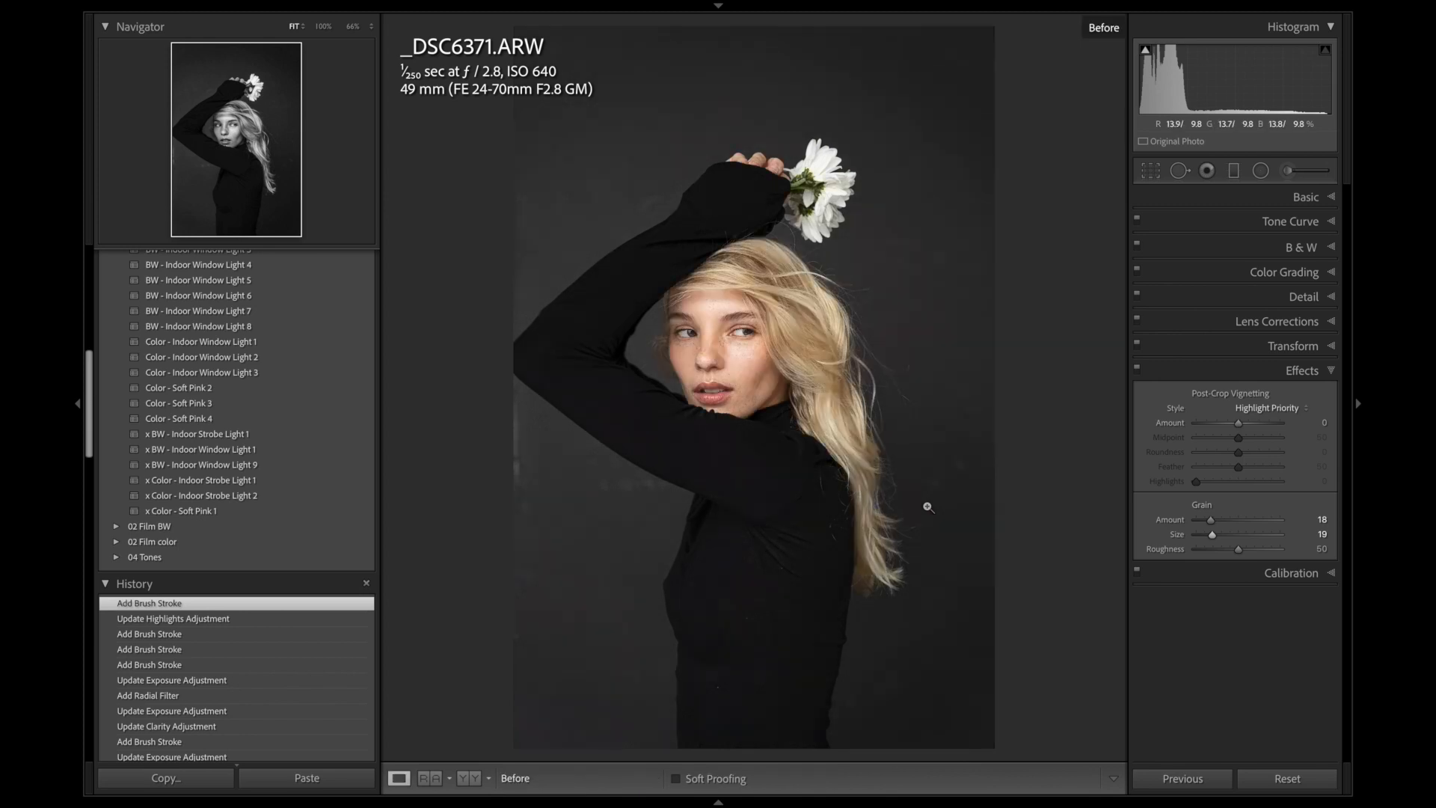
pyautogui.press('\\')
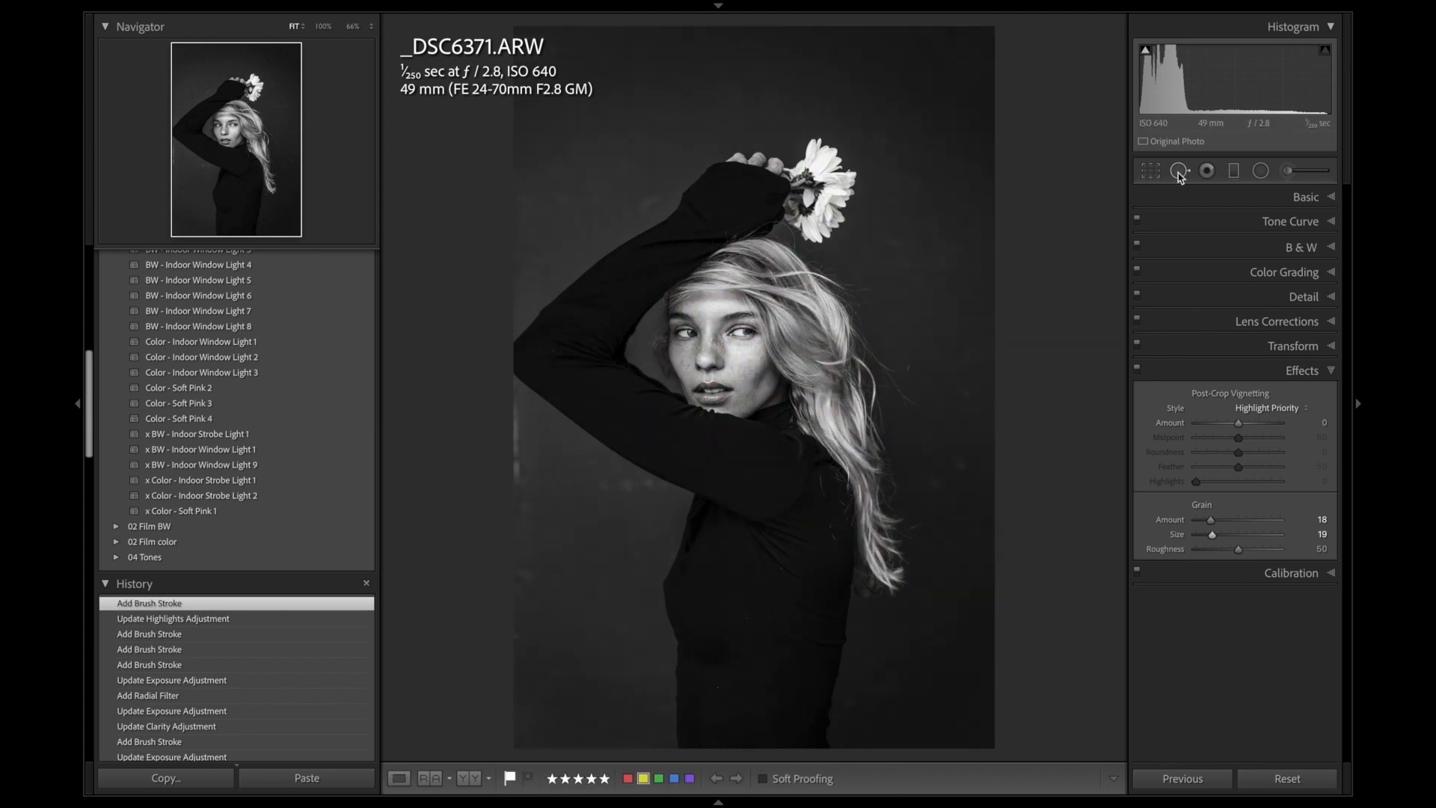
# Try a brighter orange level in the black and white mix and undo the change.
pyautogui.click(1331, 248)
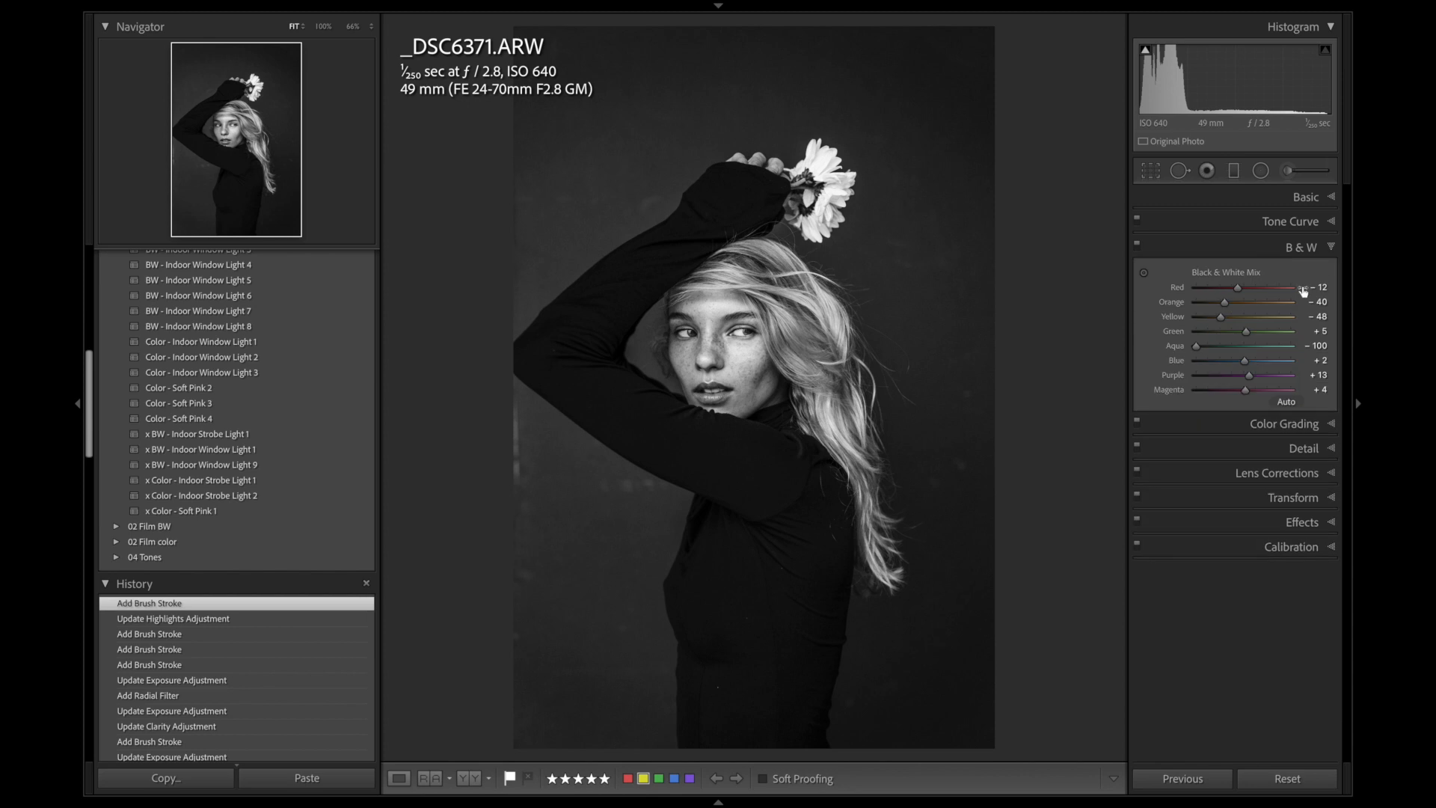
pyautogui.click(1223, 320)
pyautogui.moveTo(1223, 303); pyautogui.dragTo(1229, 305)
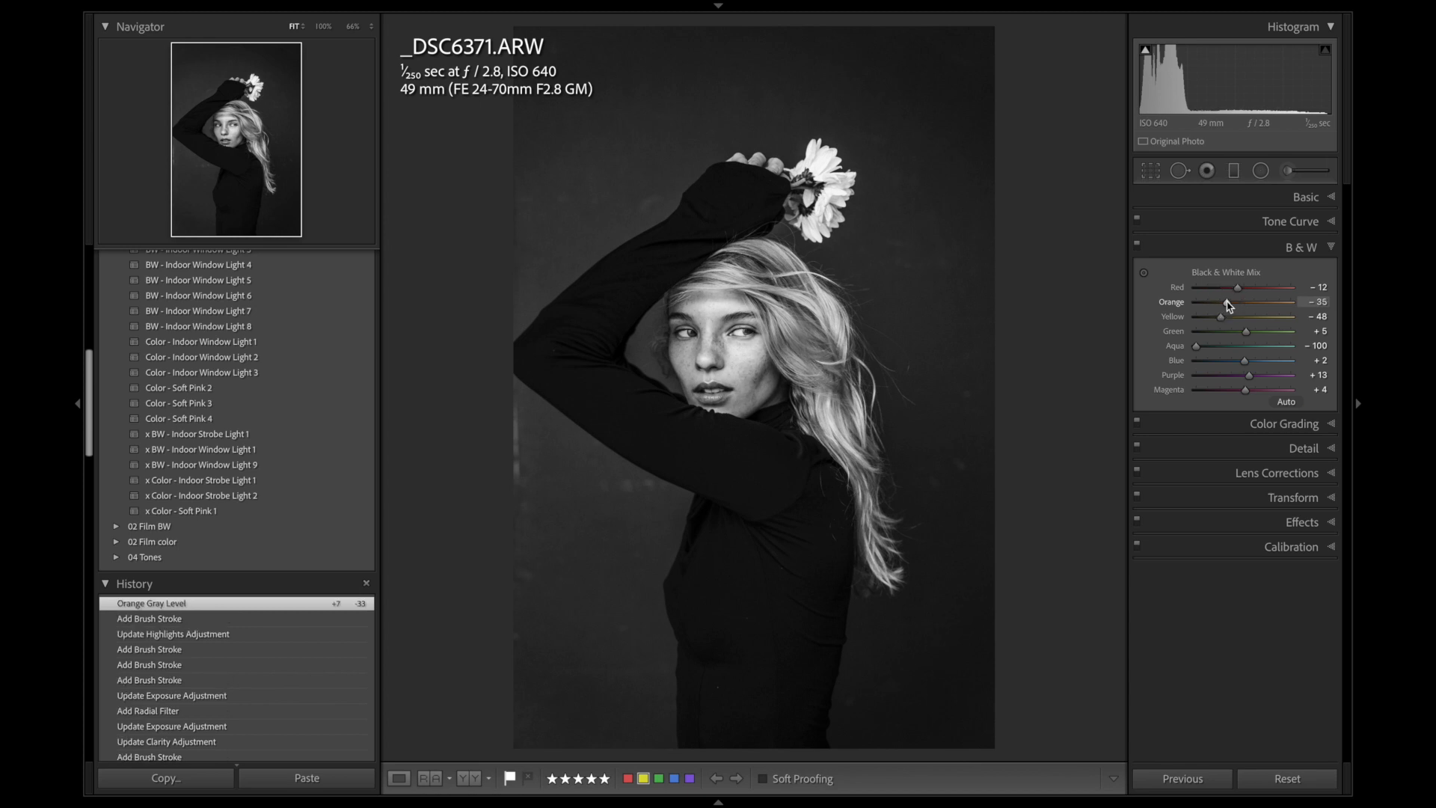
pyautogui.hotkey('ctrl', 'z')
pyautogui.hotkey('ctrl', 'z')
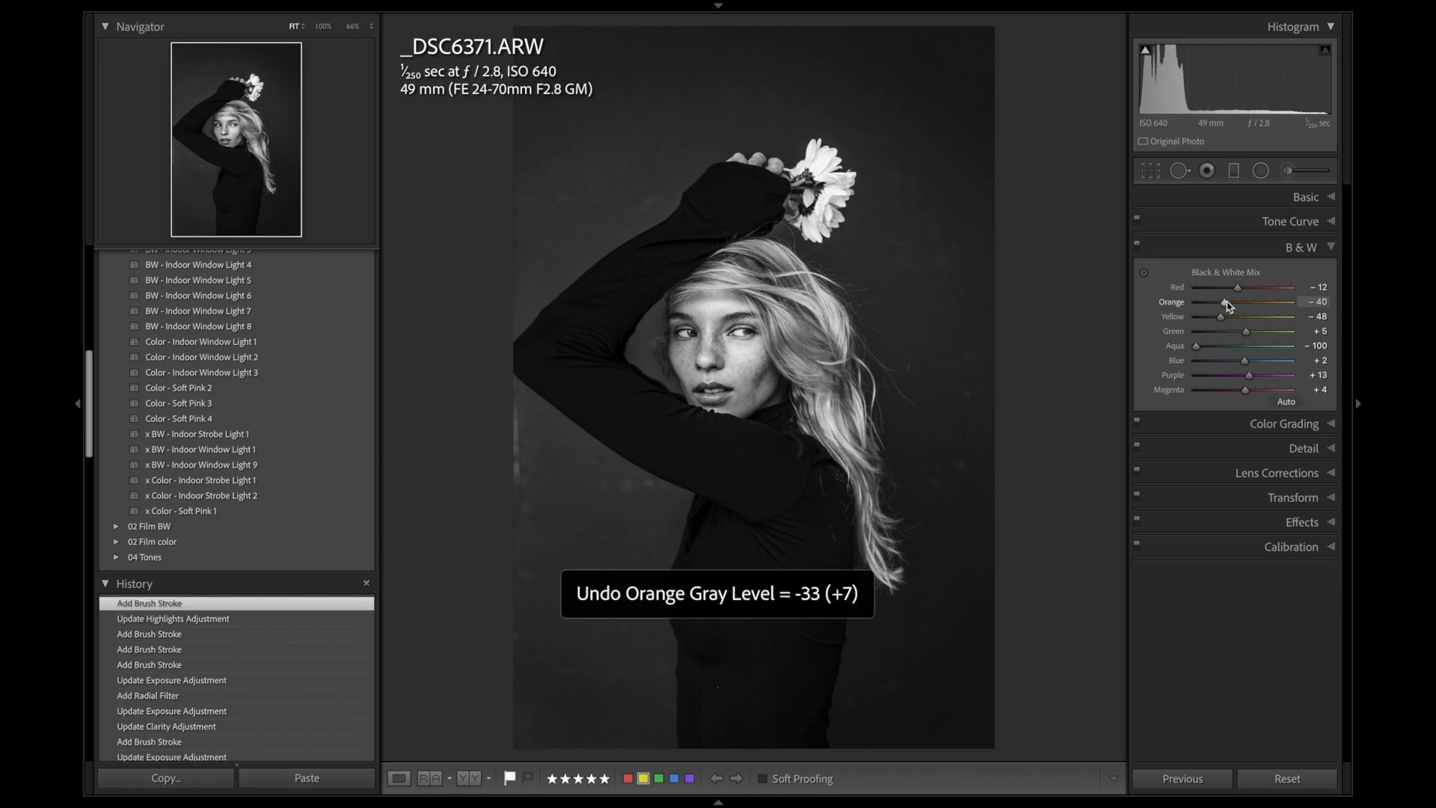
pyautogui.click(1226, 301)
pyautogui.moveTo(1226, 306); pyautogui.dragTo(1226, 304)
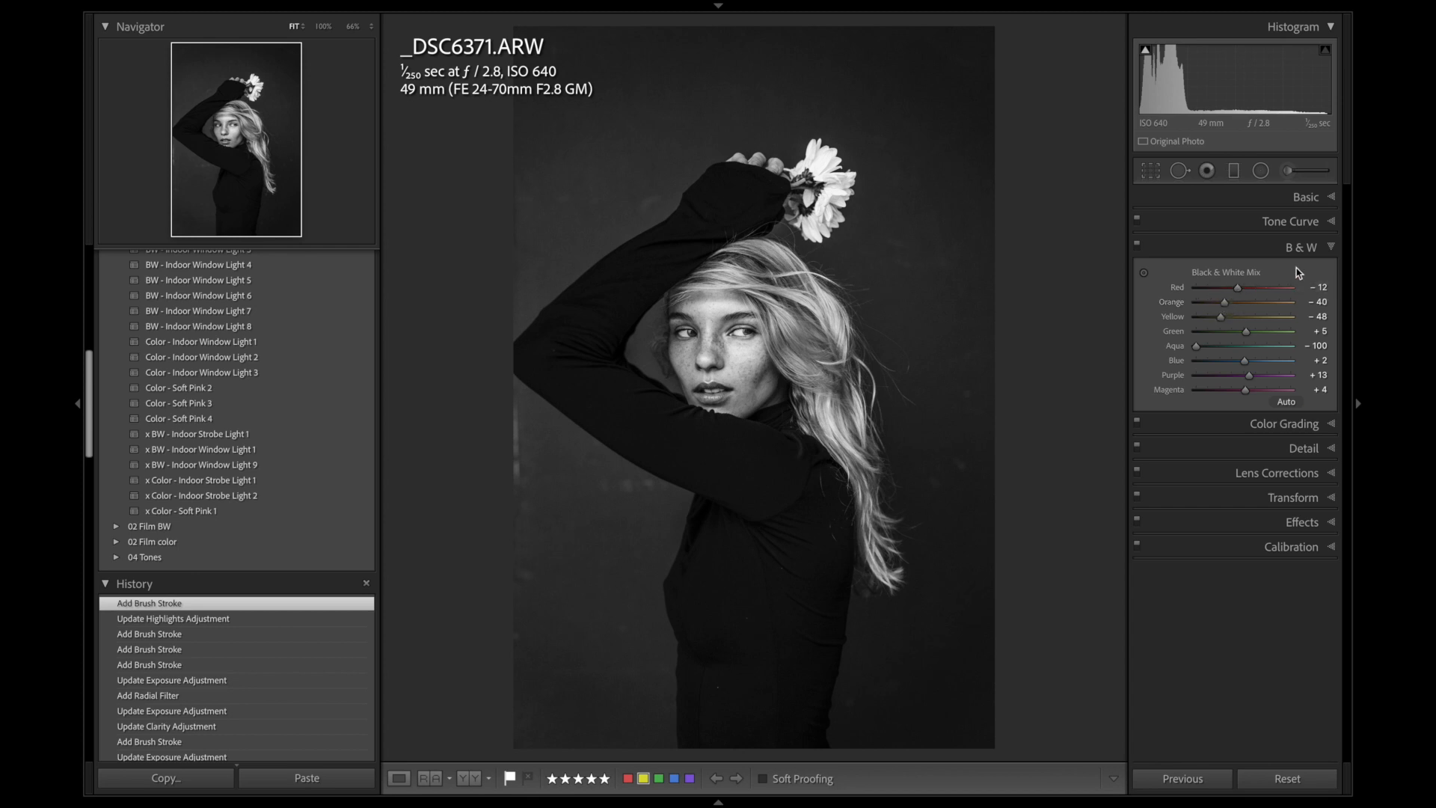
pyautogui.click(1330, 249)
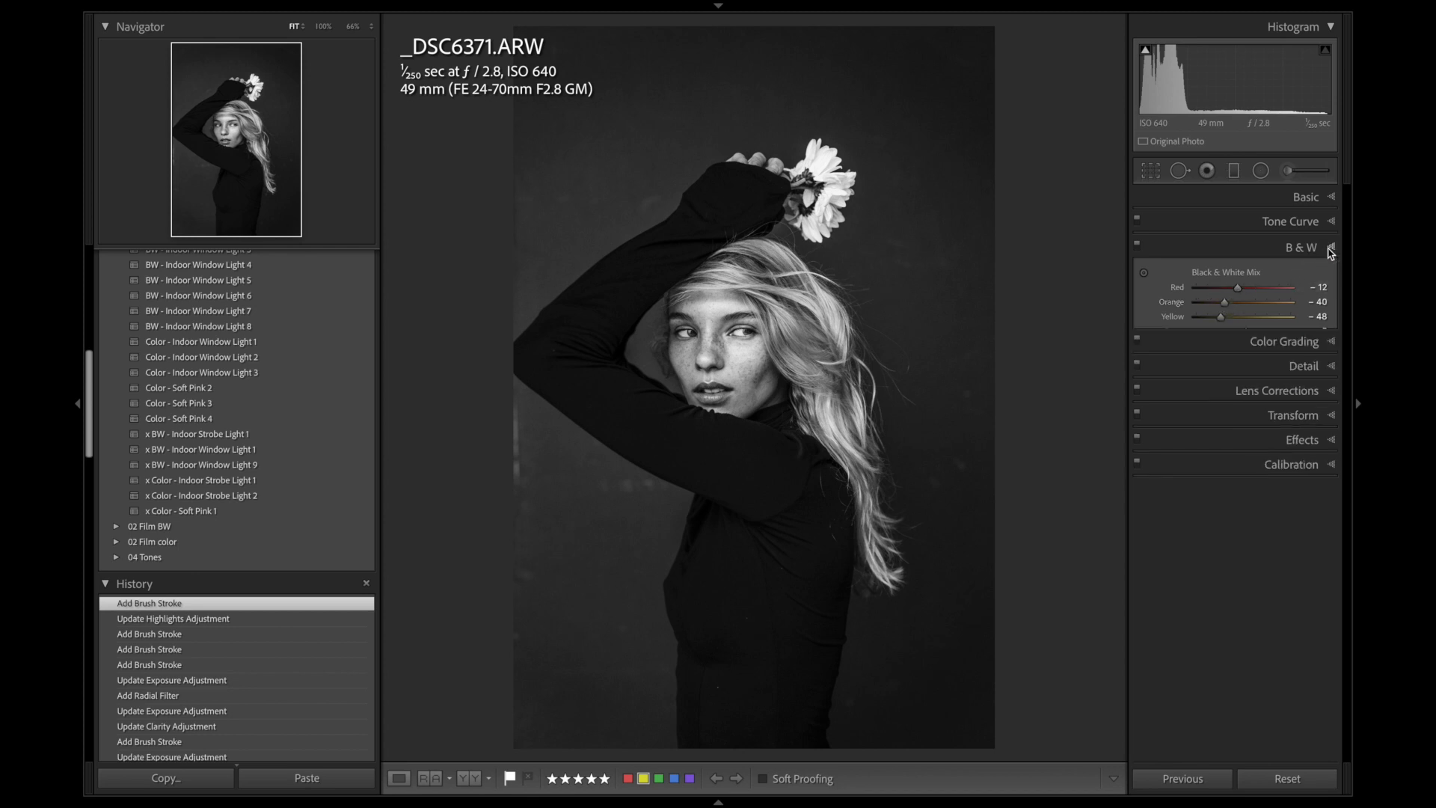
# Paint a new size 6.0 adjustment brush mask over the hair and set contrast to -9, shadows to 43 and clarity to 8.
pyautogui.click(1332, 197)
pyautogui.click(1287, 171)
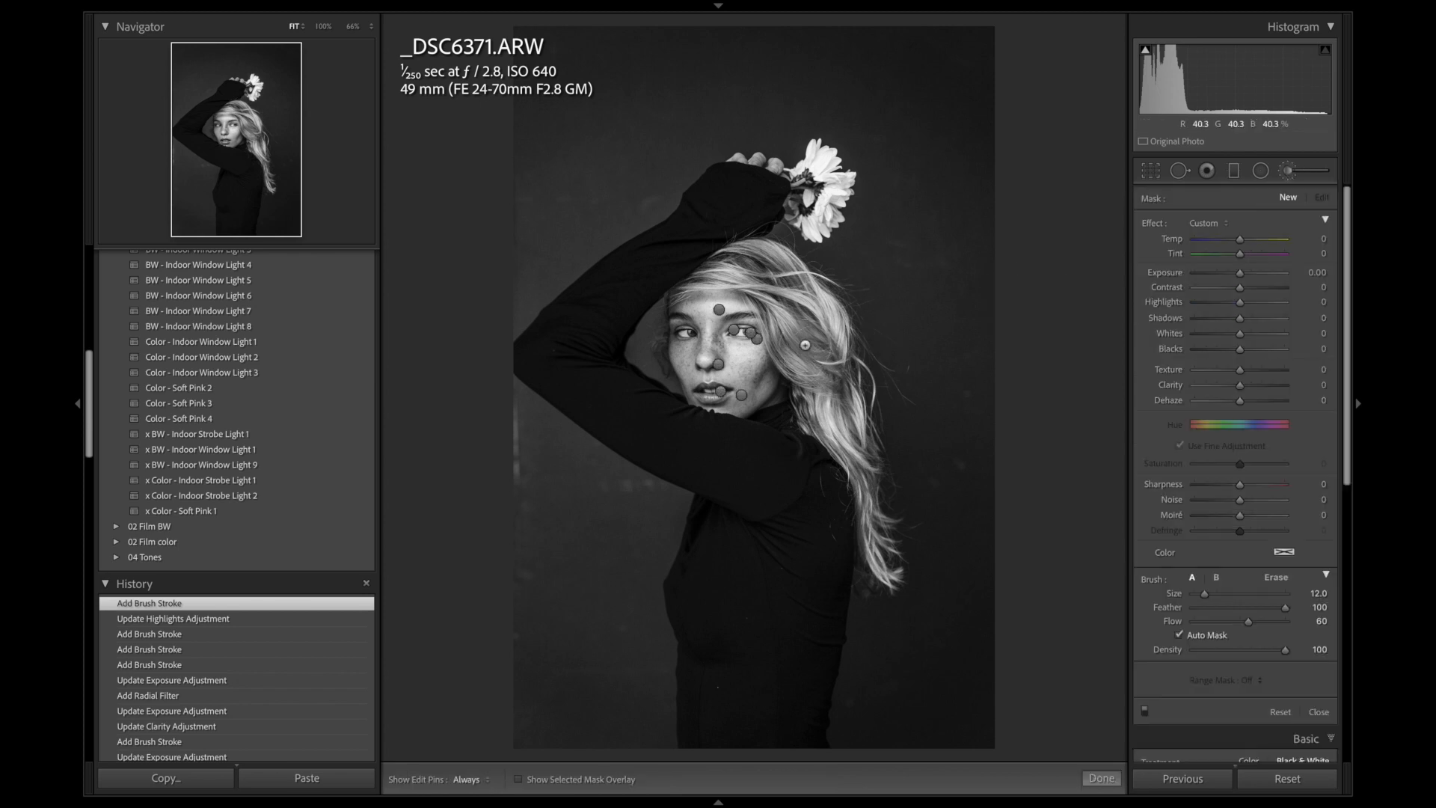
pyautogui.press('h')
pyautogui.press('[')
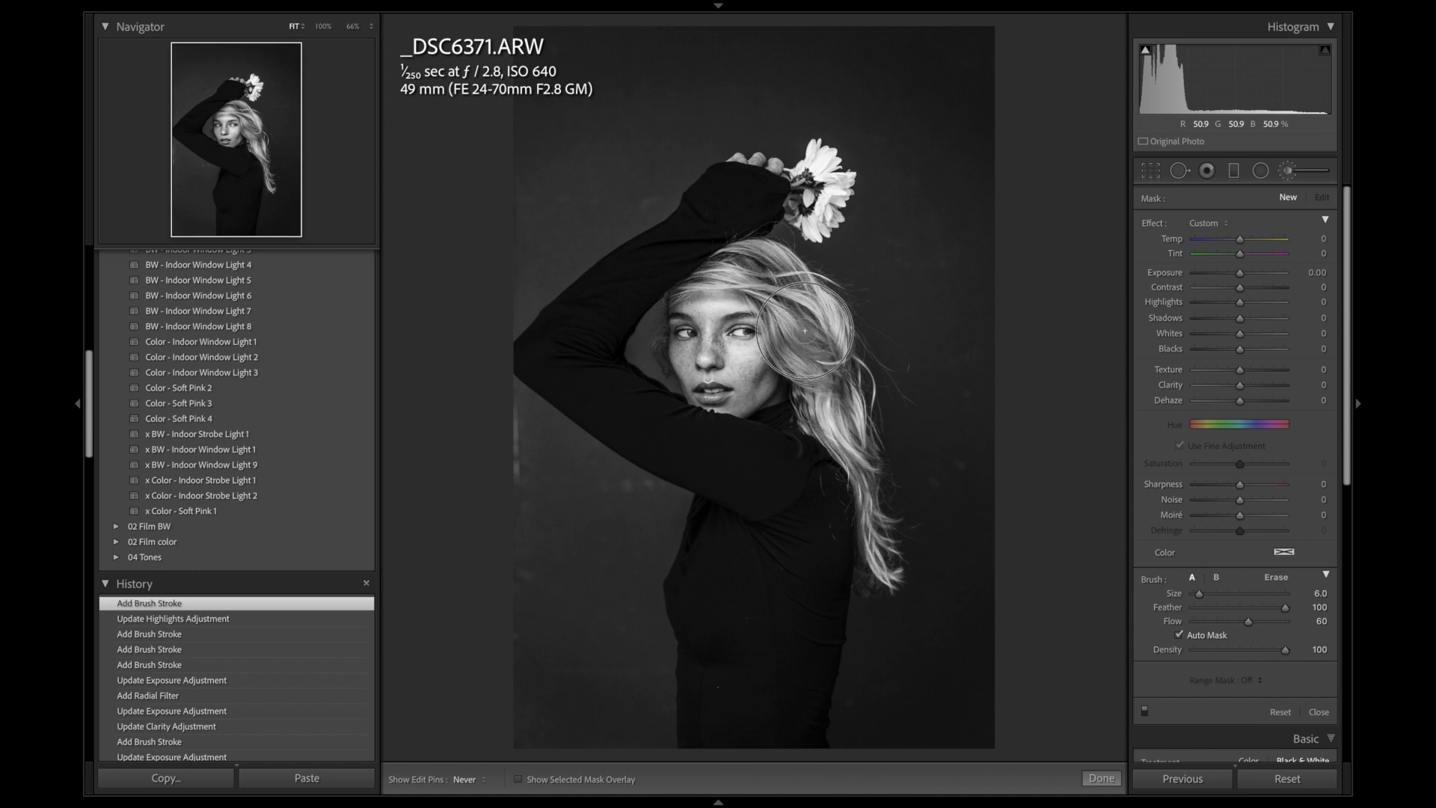
pyautogui.moveTo(774, 302); pyautogui.dragTo(718, 265)
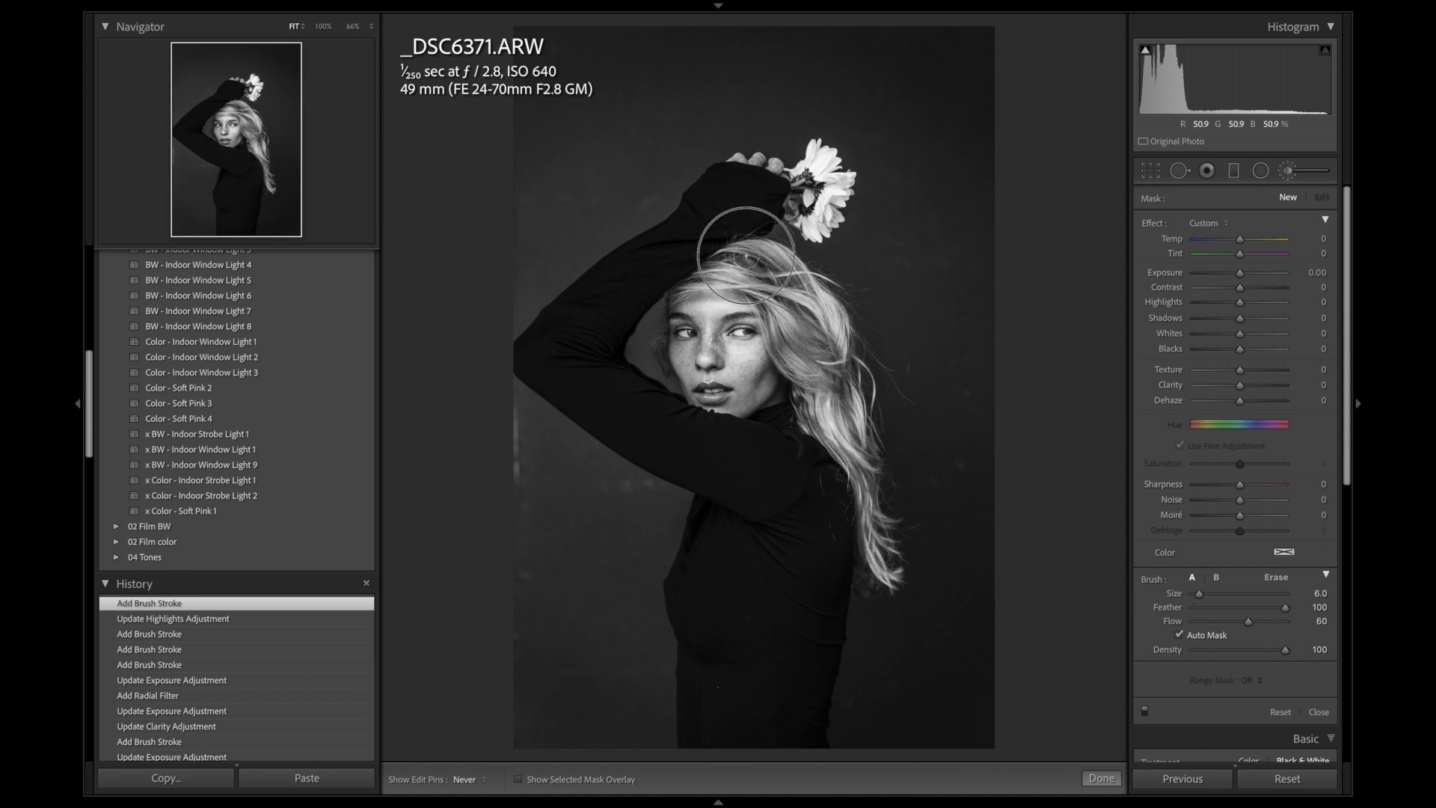
pyautogui.press('h')
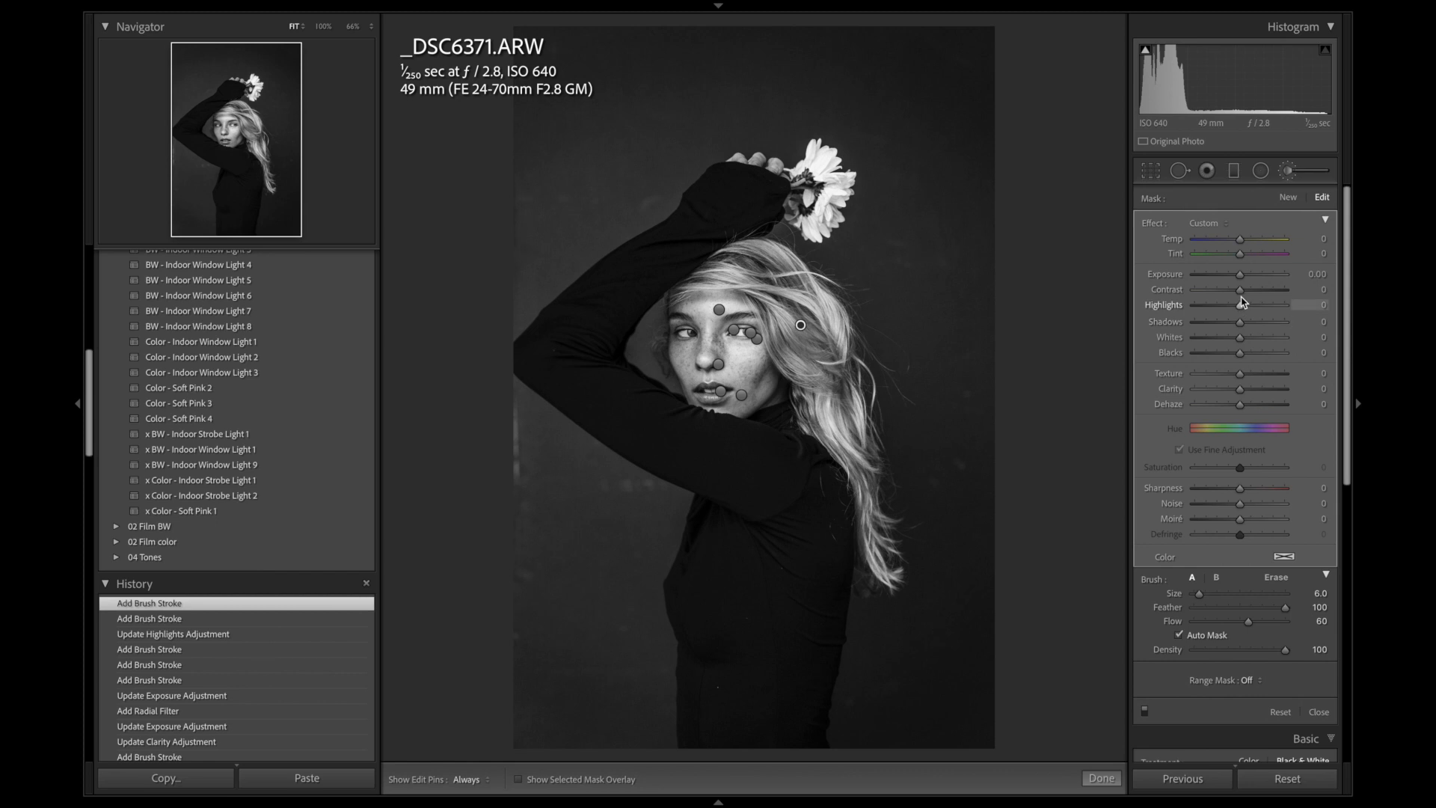
pyautogui.moveTo(1239, 289); pyautogui.dragTo(1259, 327)
pyautogui.moveTo(1239, 389); pyautogui.dragTo(1245, 392)
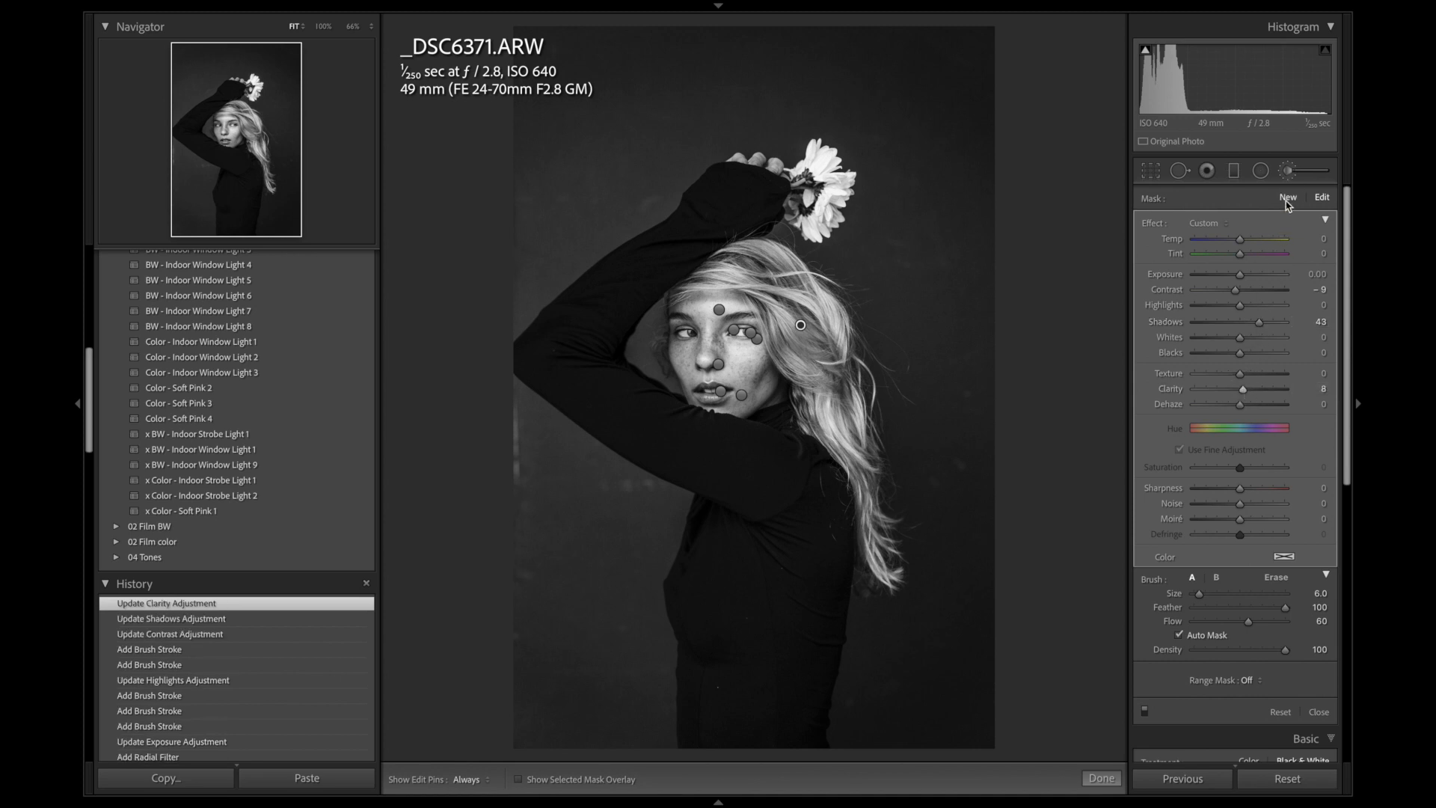
# Paint a new size 3.0 brush mask over the flower, set highlights to -30 and clarity to 21, and finish the brush editing.
pyautogui.click(1287, 199)
pyautogui.press('[')
pyautogui.press('h')
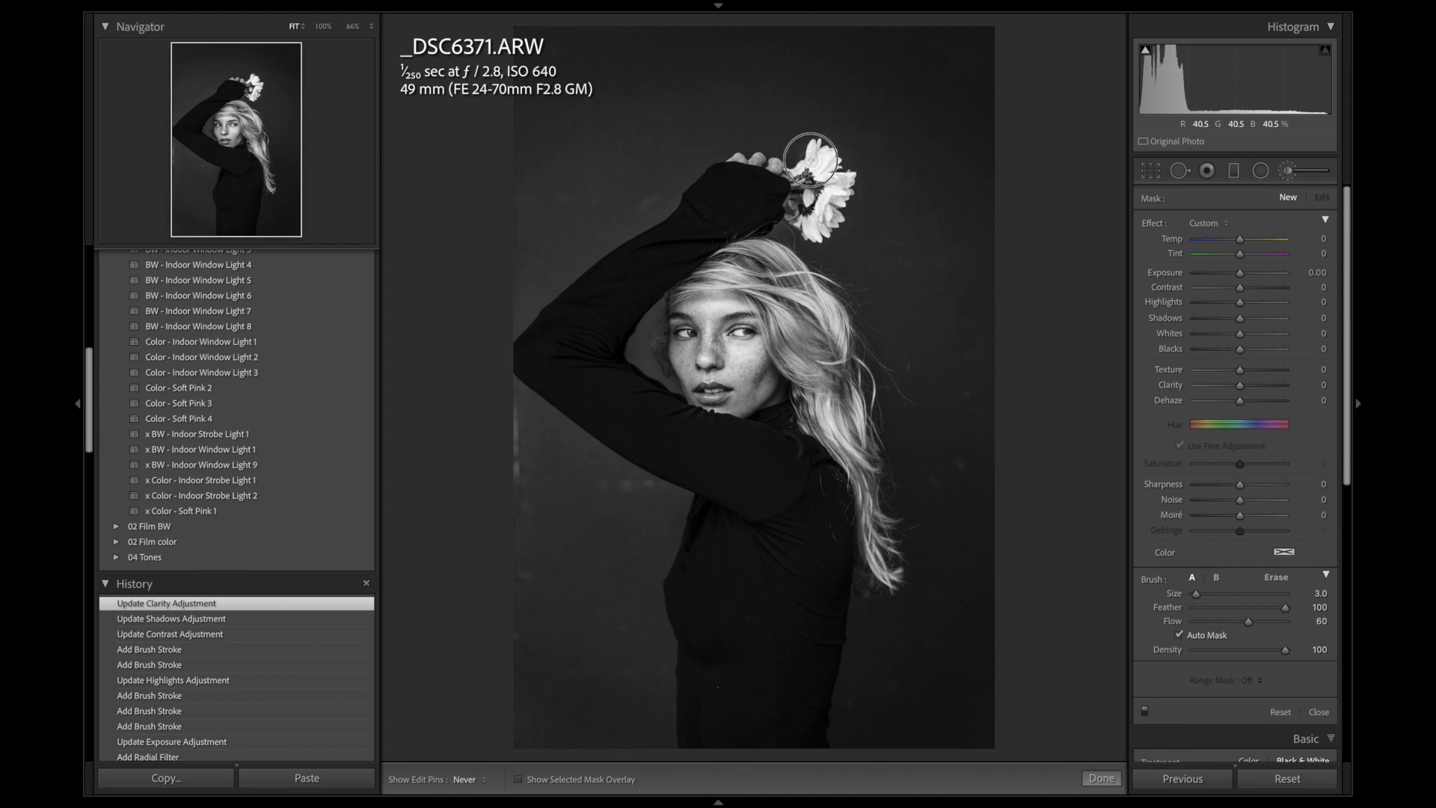
pyautogui.moveTo(834, 207); pyautogui.dragTo(815, 224)
pyautogui.press('h')
pyautogui.moveTo(1240, 306)
pyautogui.mouseDown()
pyautogui.moveTo(1215, 307)
pyautogui.moveTo(1229, 310)
pyautogui.mouseUp()
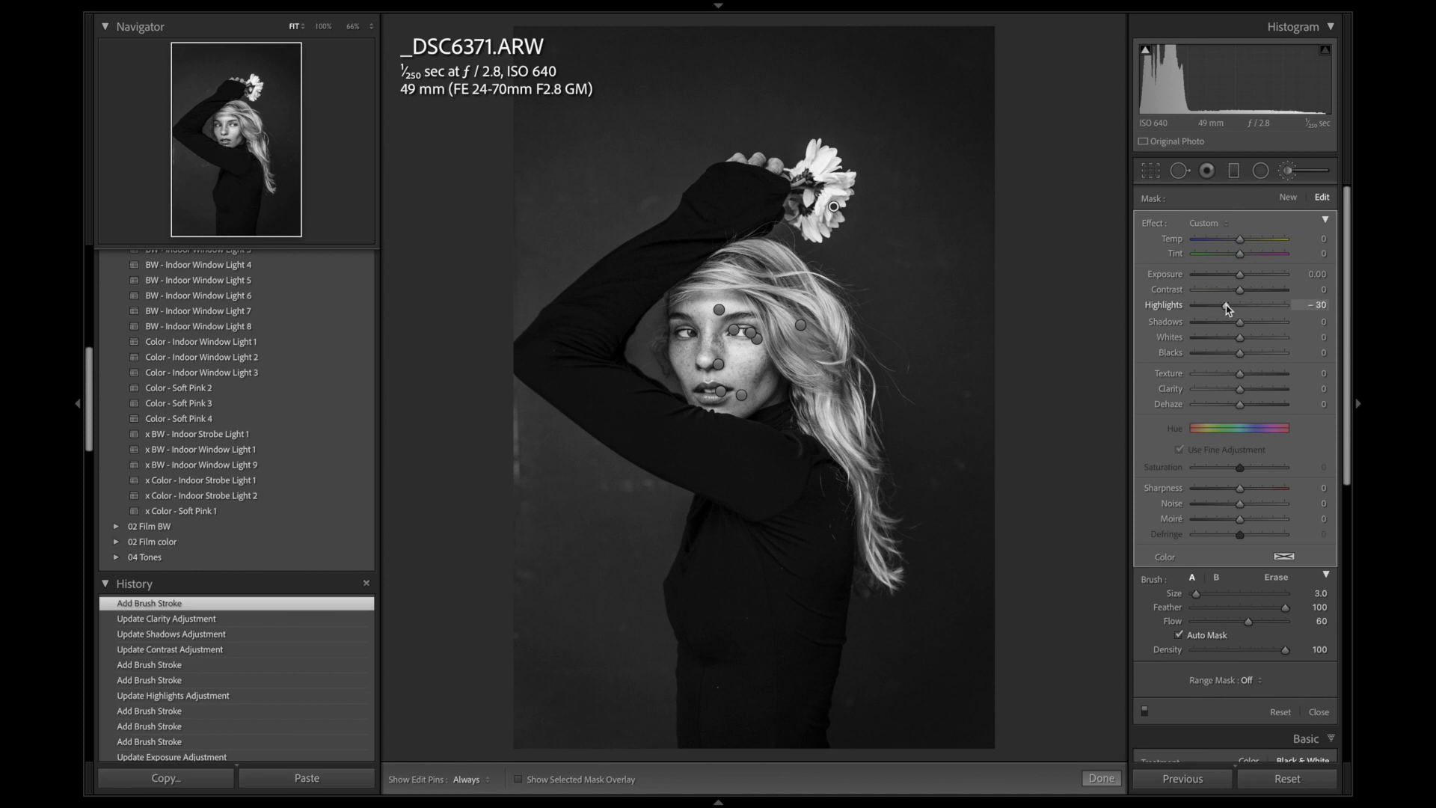
pyautogui.moveTo(1239, 389); pyautogui.dragTo(1248, 390)
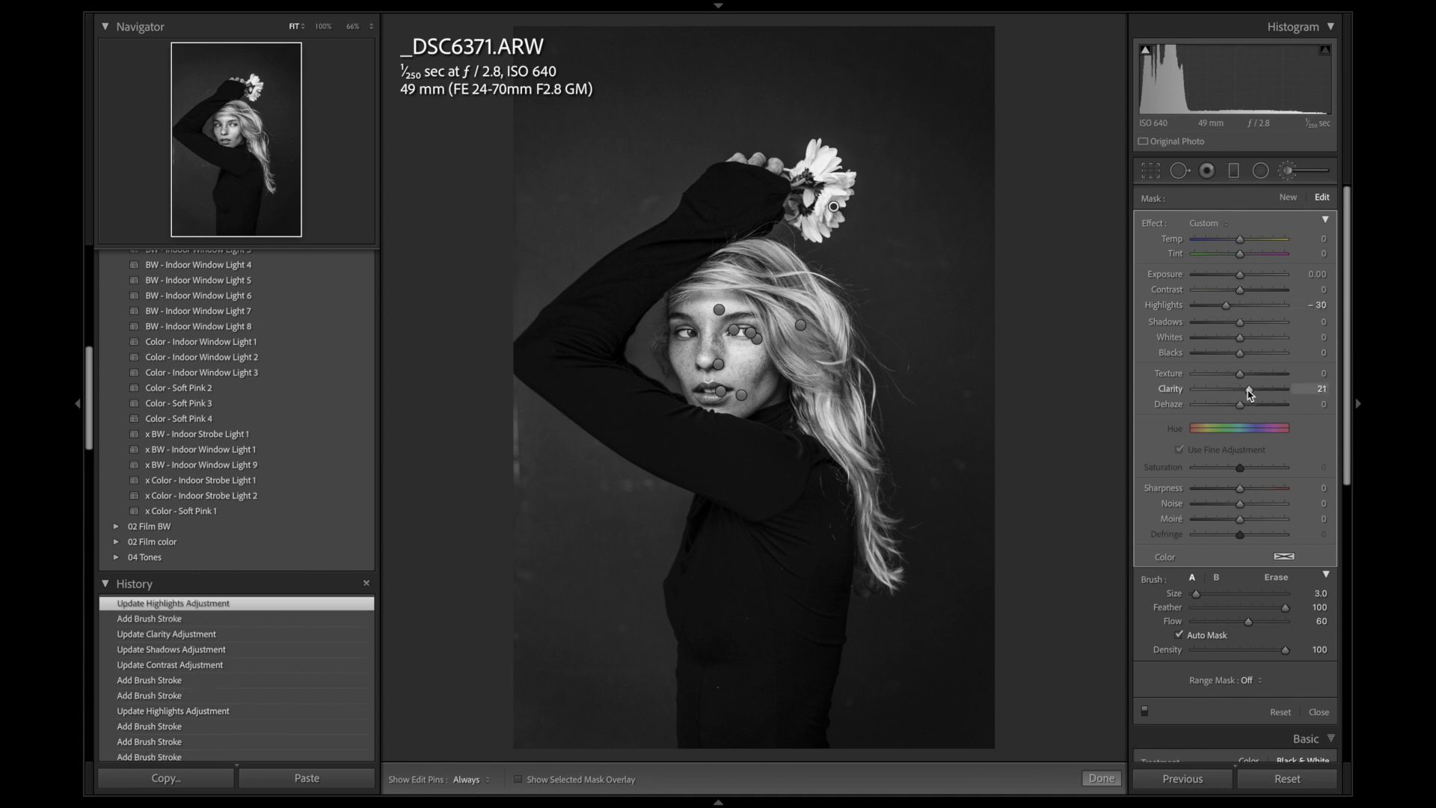
pyautogui.click(1102, 778)
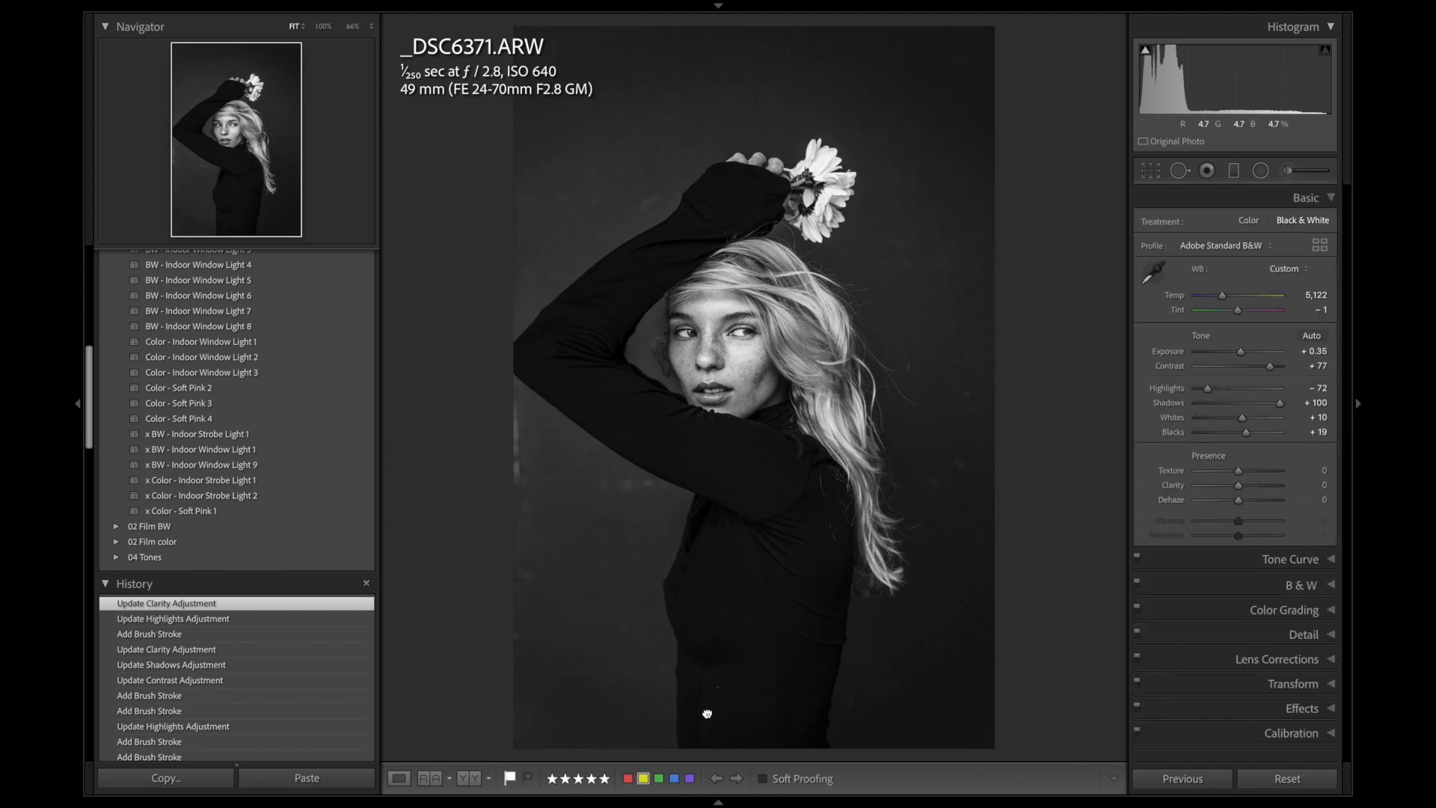
# Heal the three bright specks on the torso of the black sweater with spot removal at size 23.
pyautogui.click(703, 707)
pyautogui.click(1179, 171)
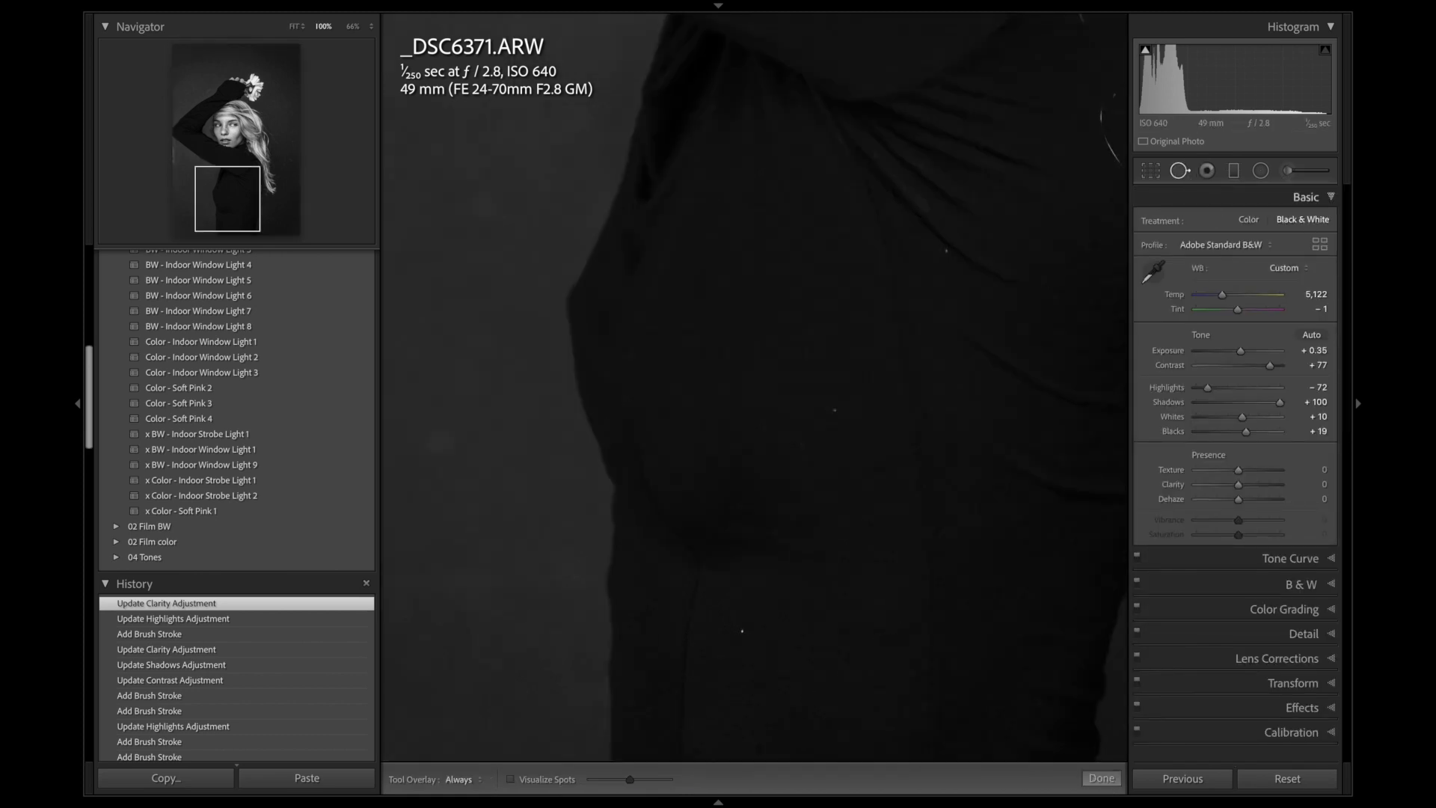
pyautogui.click(941, 253)
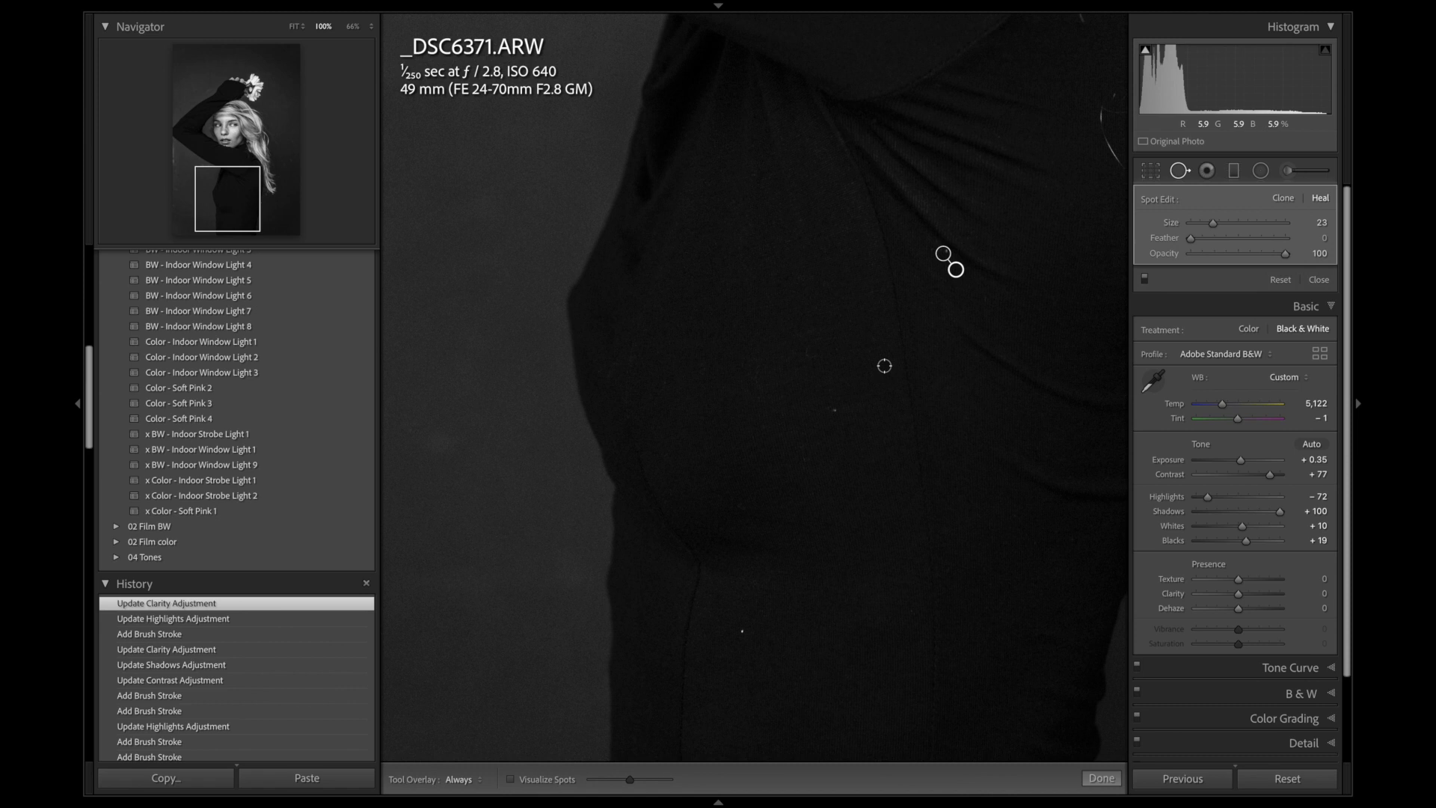
pyautogui.click(836, 408)
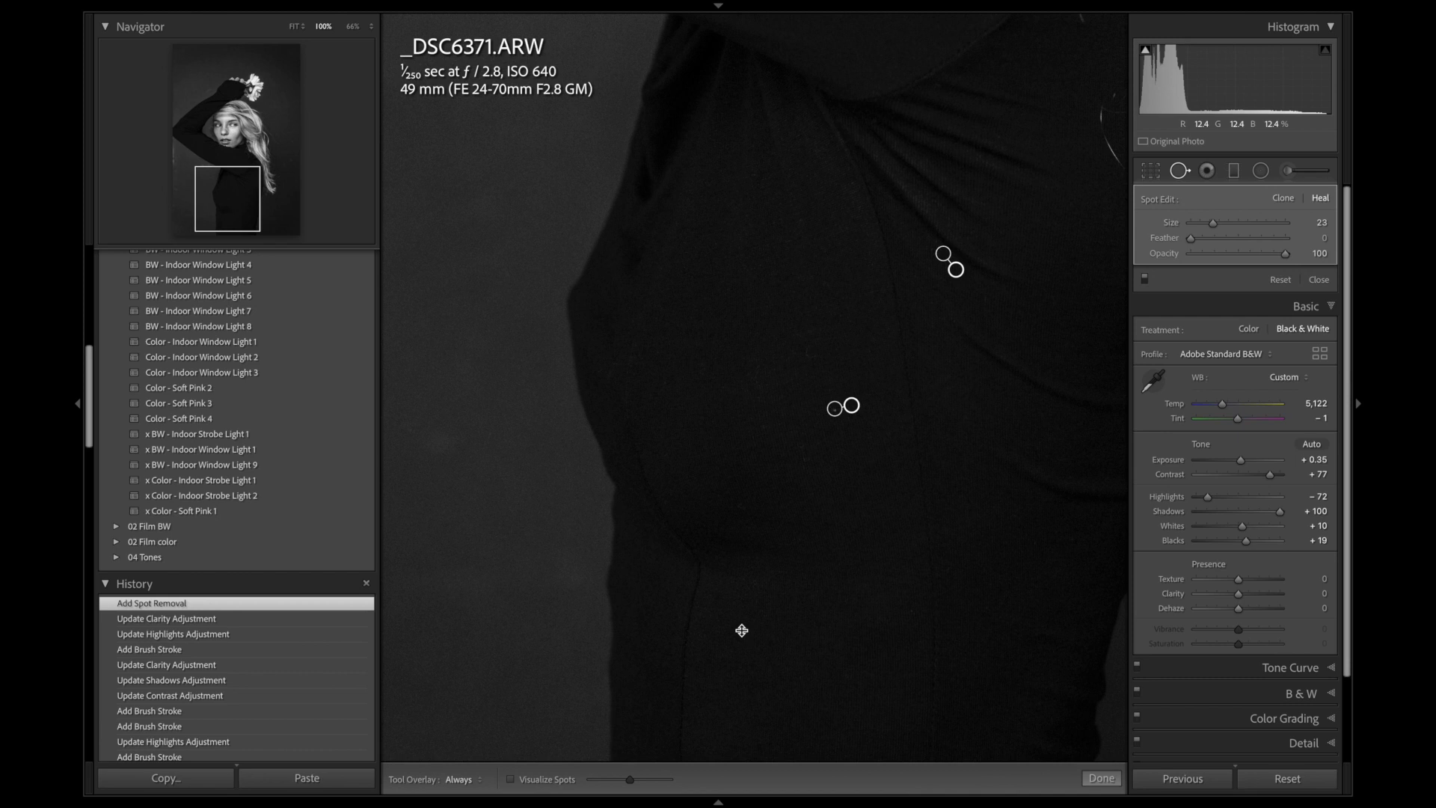
pyautogui.click(741, 630)
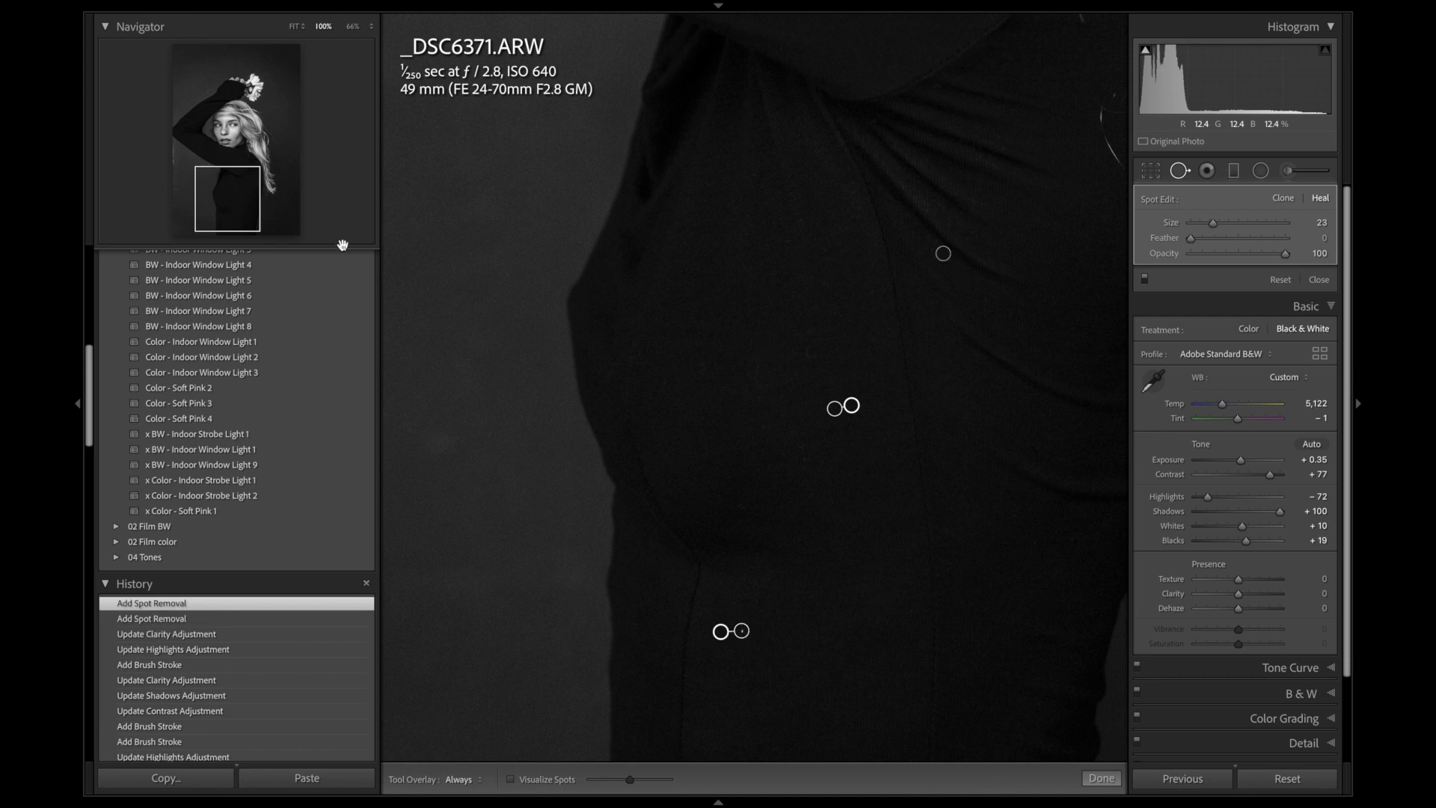
# Heal the two loose hair strands lying on the sweater beside the long hair and collapse the edit history.
pyautogui.click(238, 175)
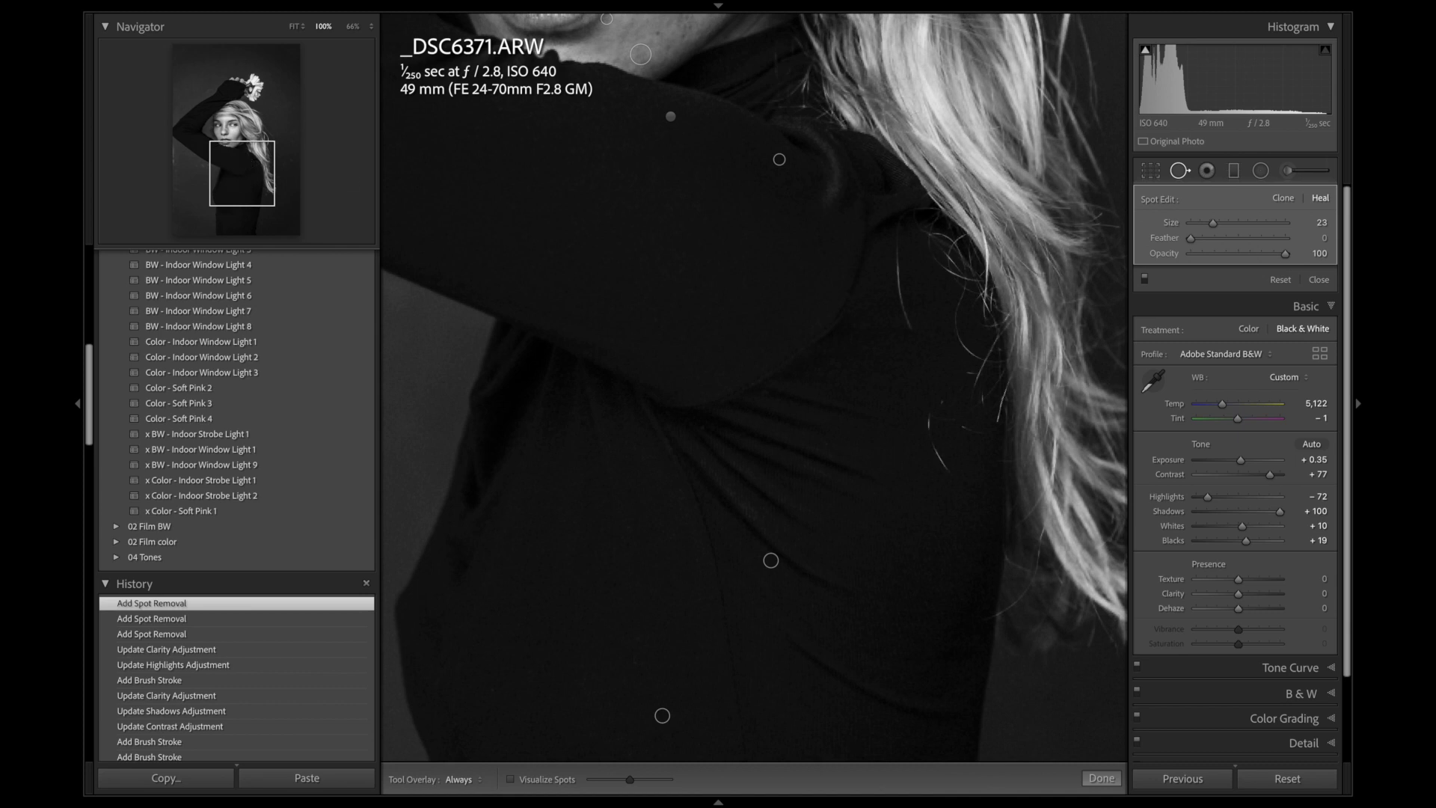
pyautogui.moveTo(898, 257); pyautogui.dragTo(908, 331)
pyautogui.moveTo(940, 398)
pyautogui.mouseDown()
pyautogui.moveTo(926, 433)
pyautogui.moveTo(955, 486)
pyautogui.mouseUp()
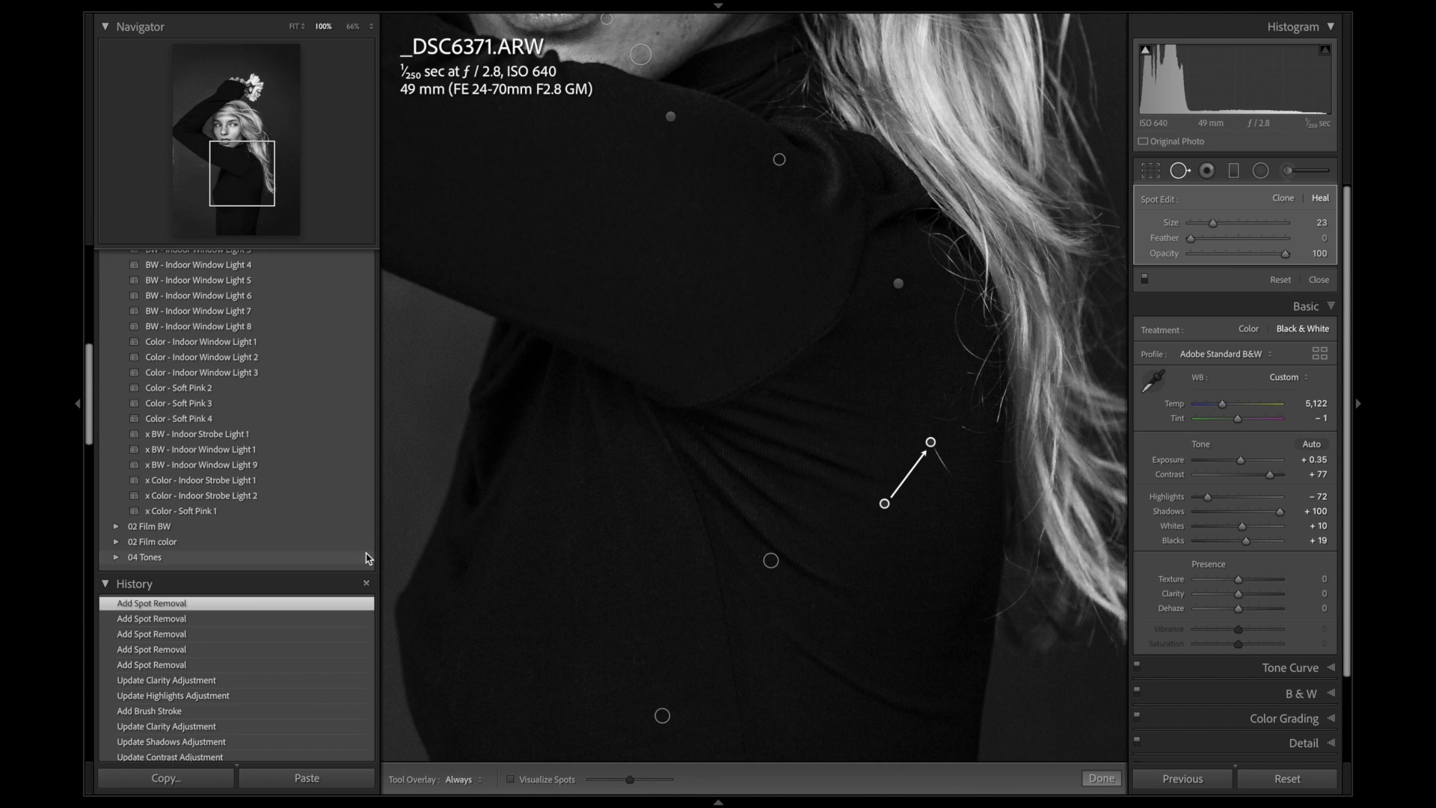
pyautogui.click(109, 584)
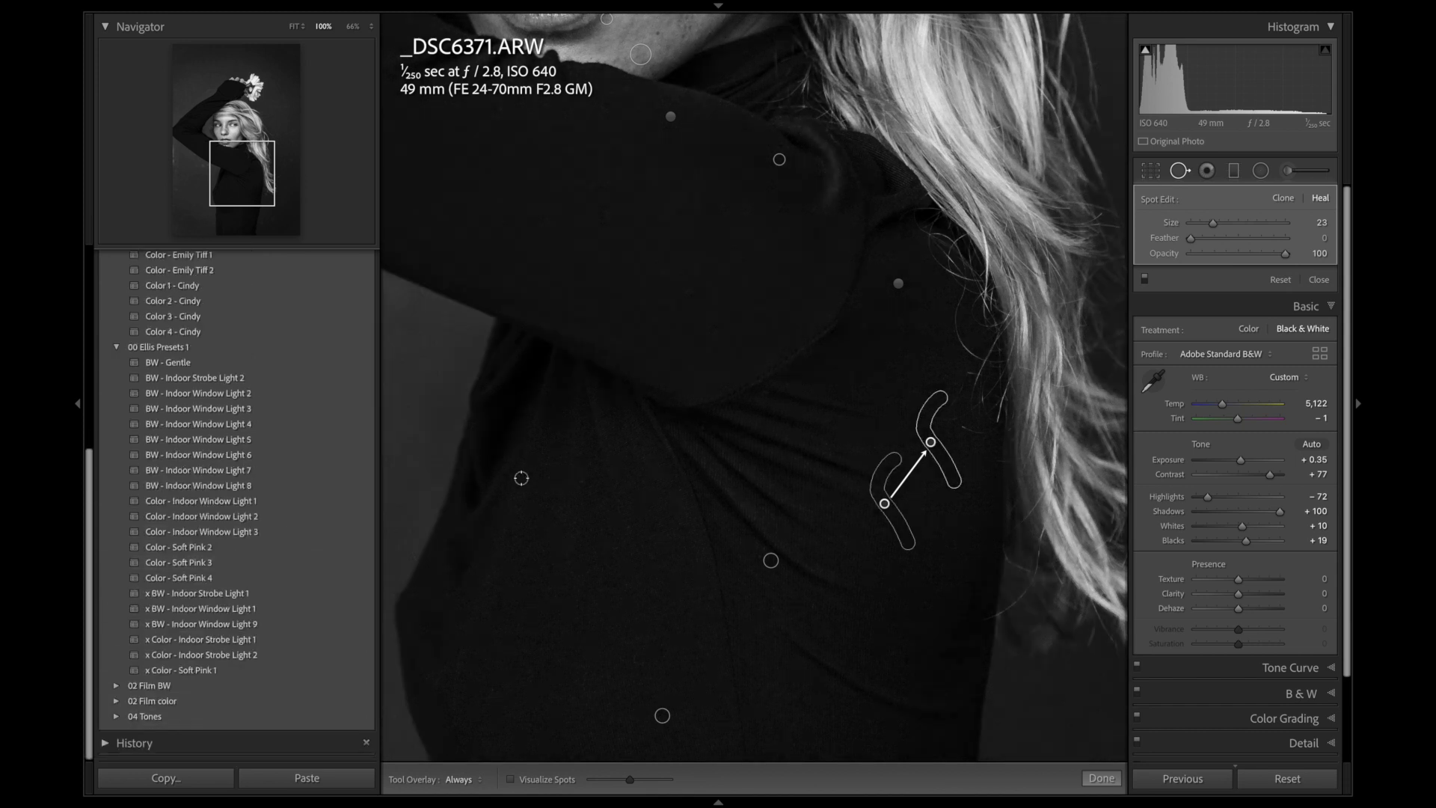
# Heal the stray mark in the background between arm and face and the speck on the bent sleeve, and finish spot removal.
pyautogui.moveTo(237, 173); pyautogui.dragTo(219, 146)
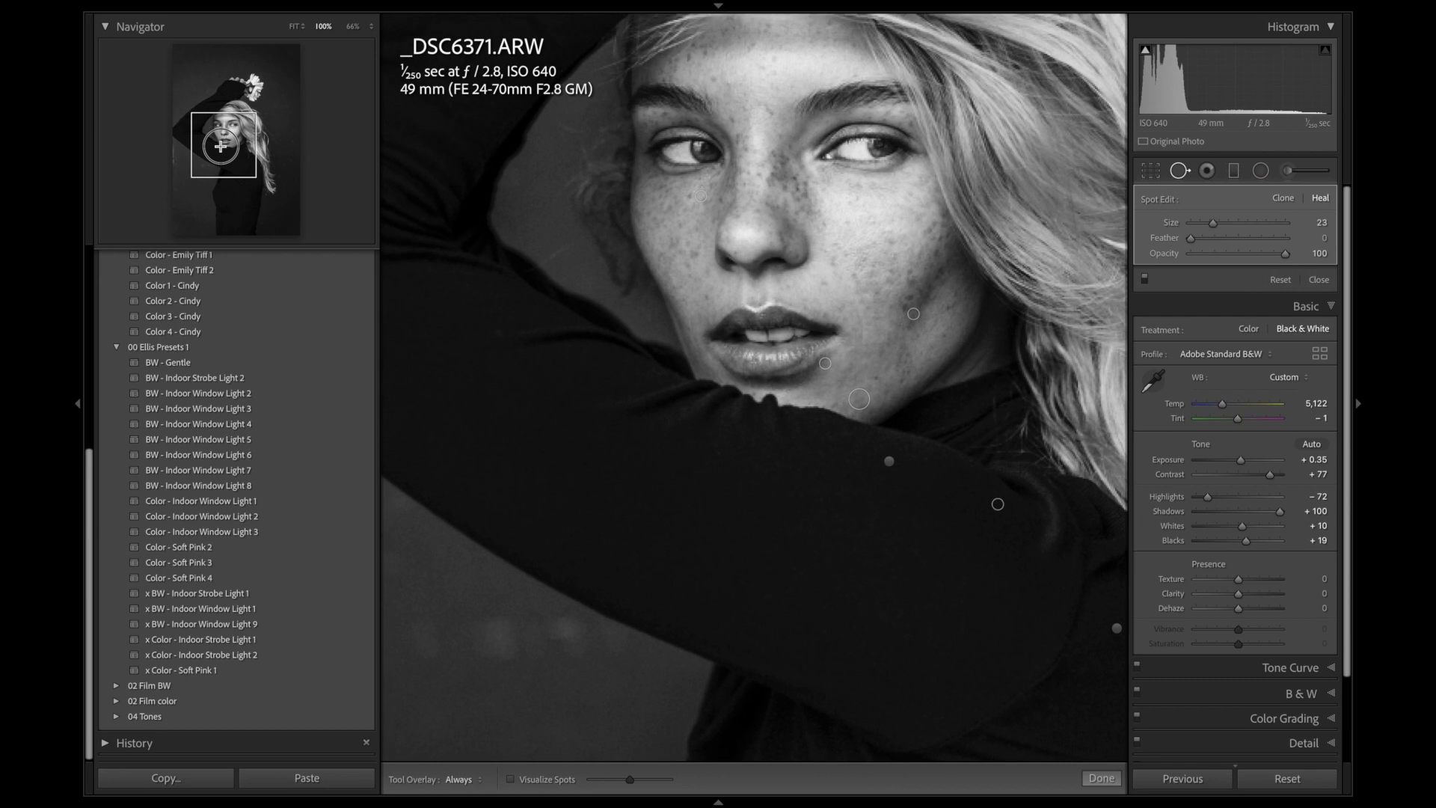
pyautogui.moveTo(220, 146); pyautogui.dragTo(219, 138)
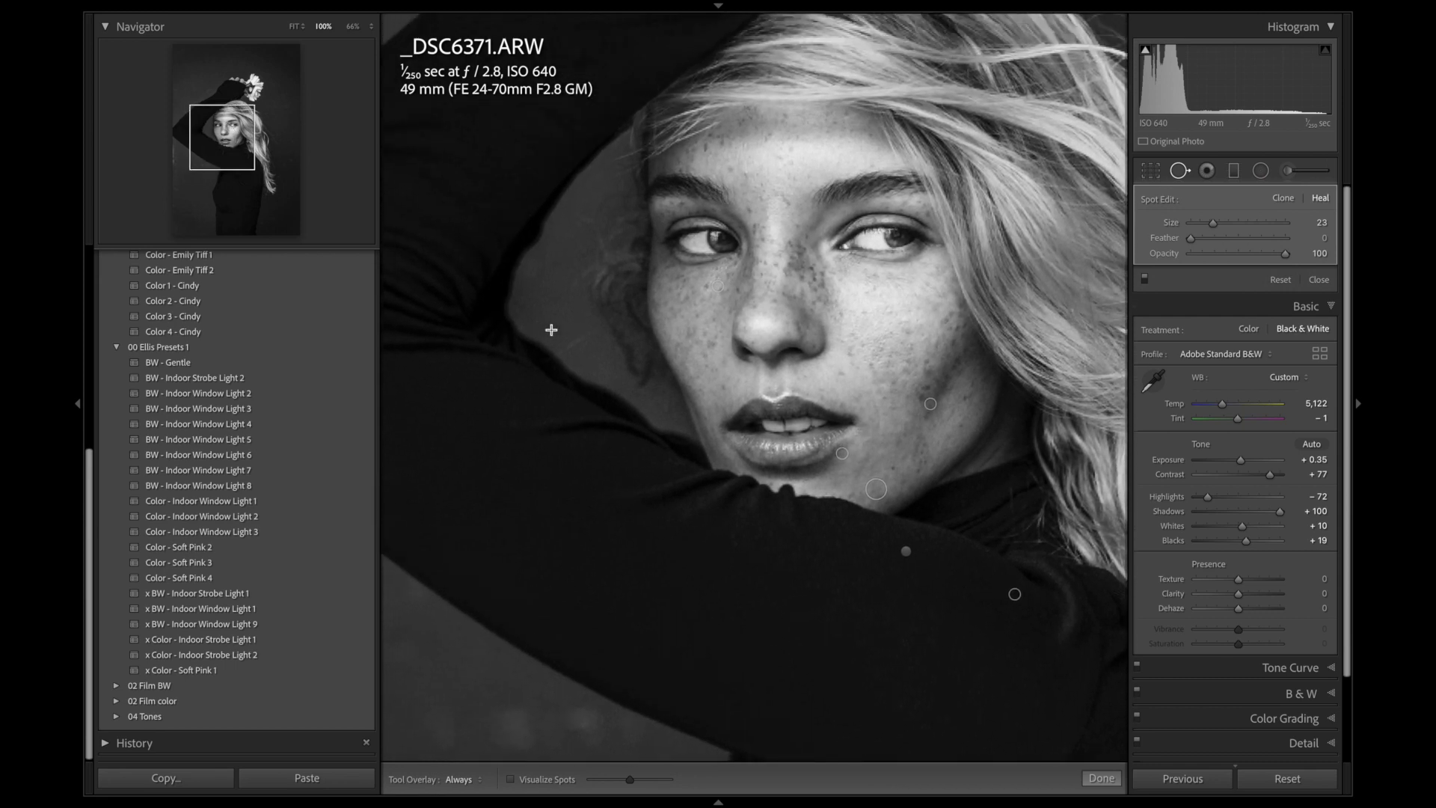
pyautogui.moveTo(561, 350); pyautogui.dragTo(602, 324)
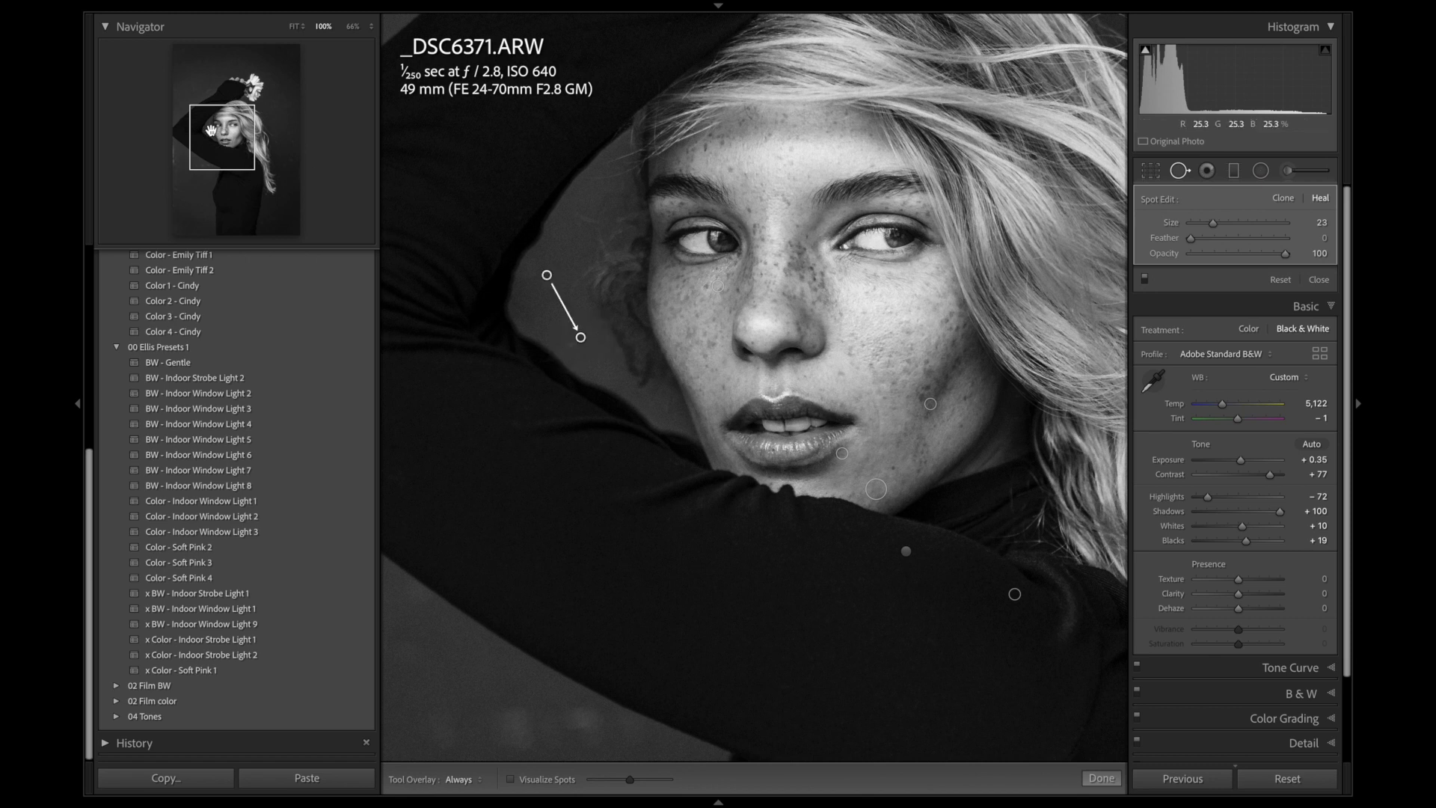
pyautogui.click(211, 99)
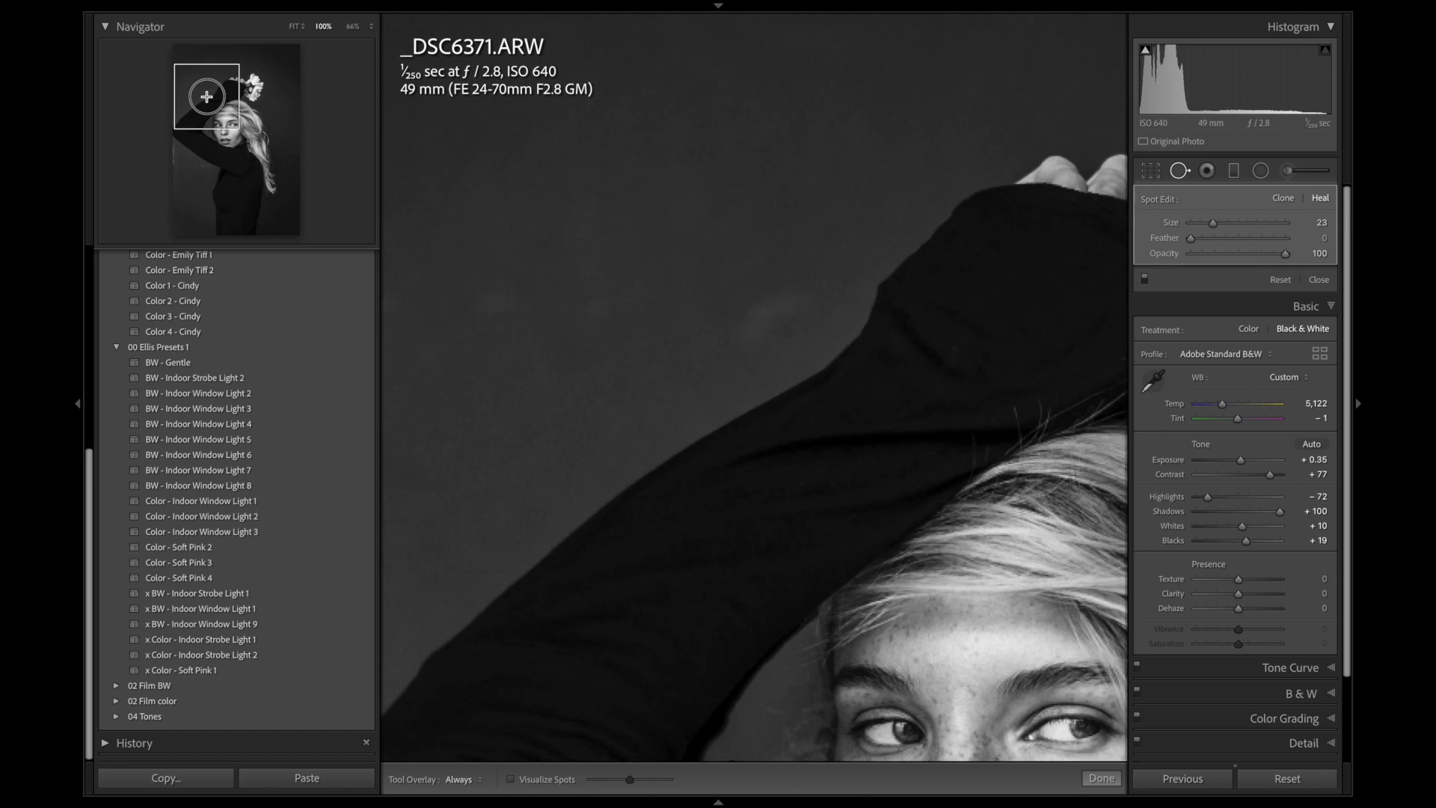
pyautogui.moveTo(212, 99); pyautogui.dragTo(205, 107)
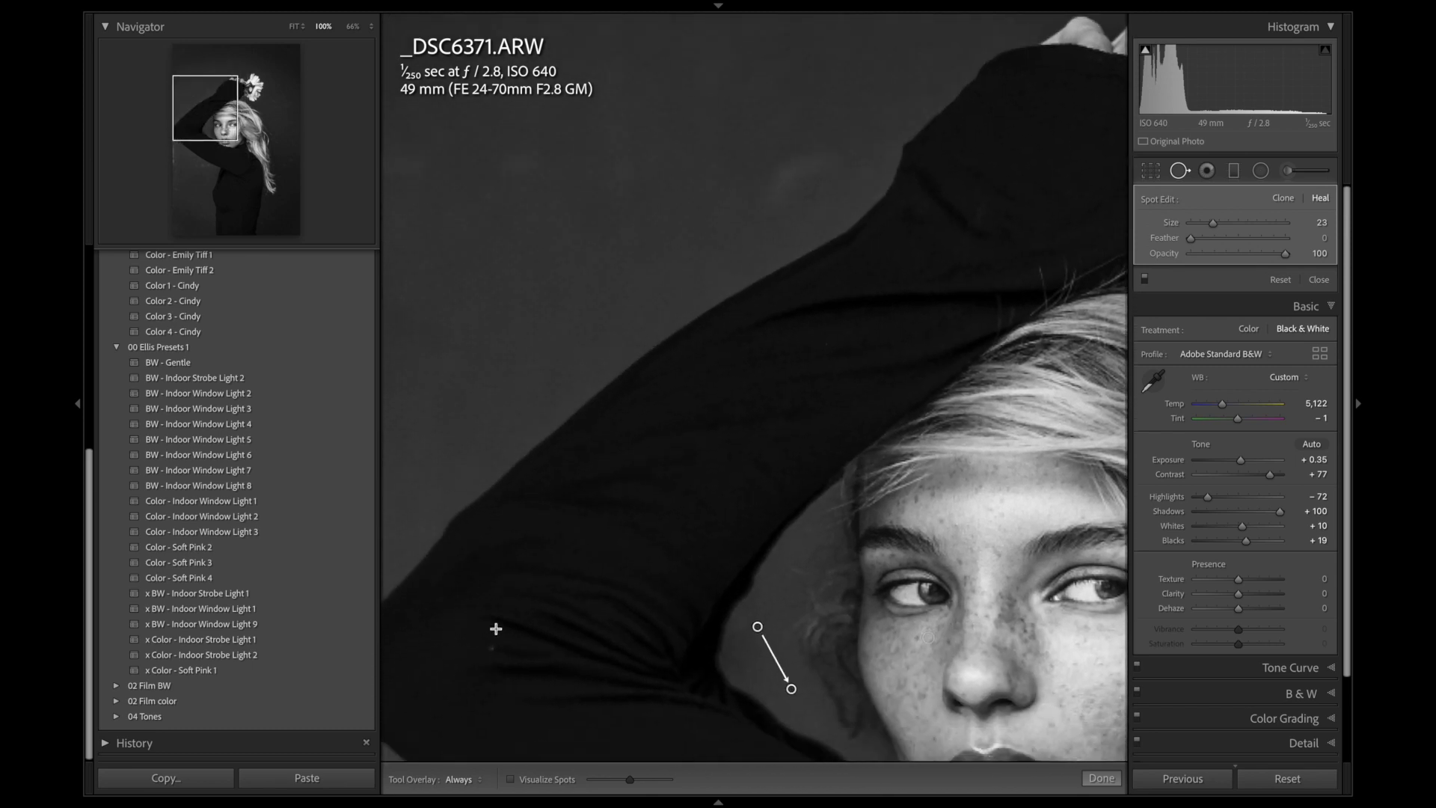
pyautogui.click(493, 645)
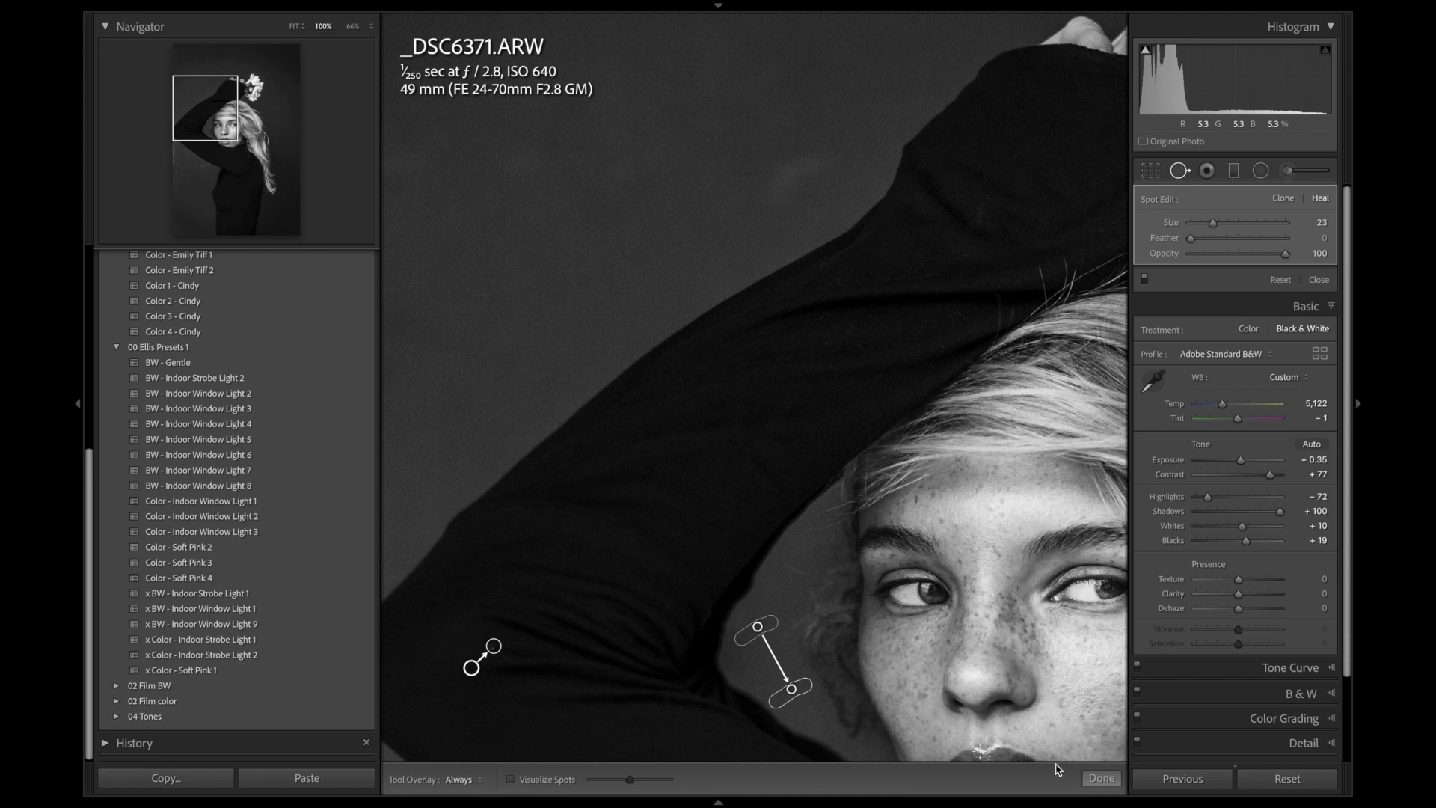
pyautogui.click(1101, 777)
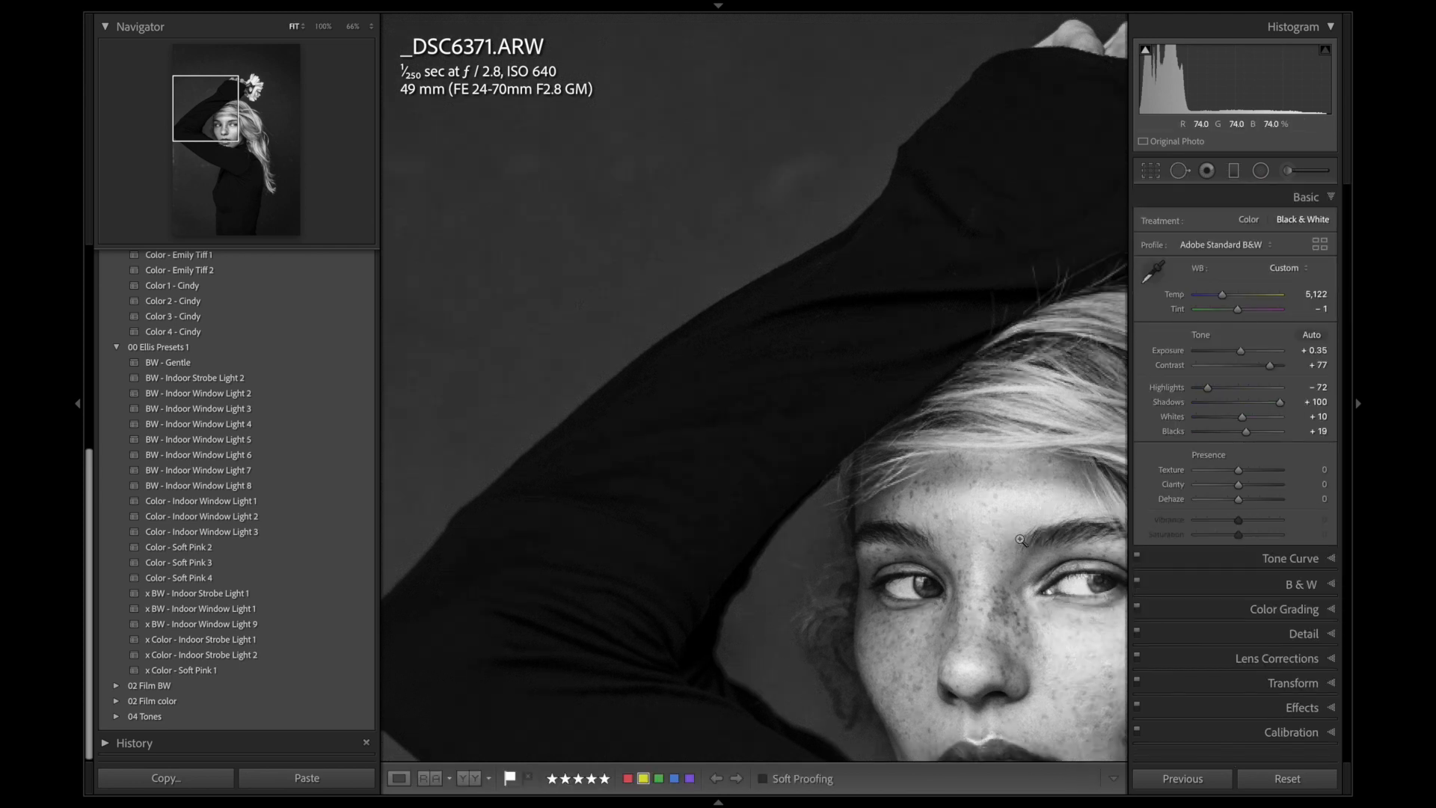
# Heal the backdrop blemishes on both sides of the woman and along the photo's edge at spot size 75, and finish spot removal.
pyautogui.click(1019, 538)
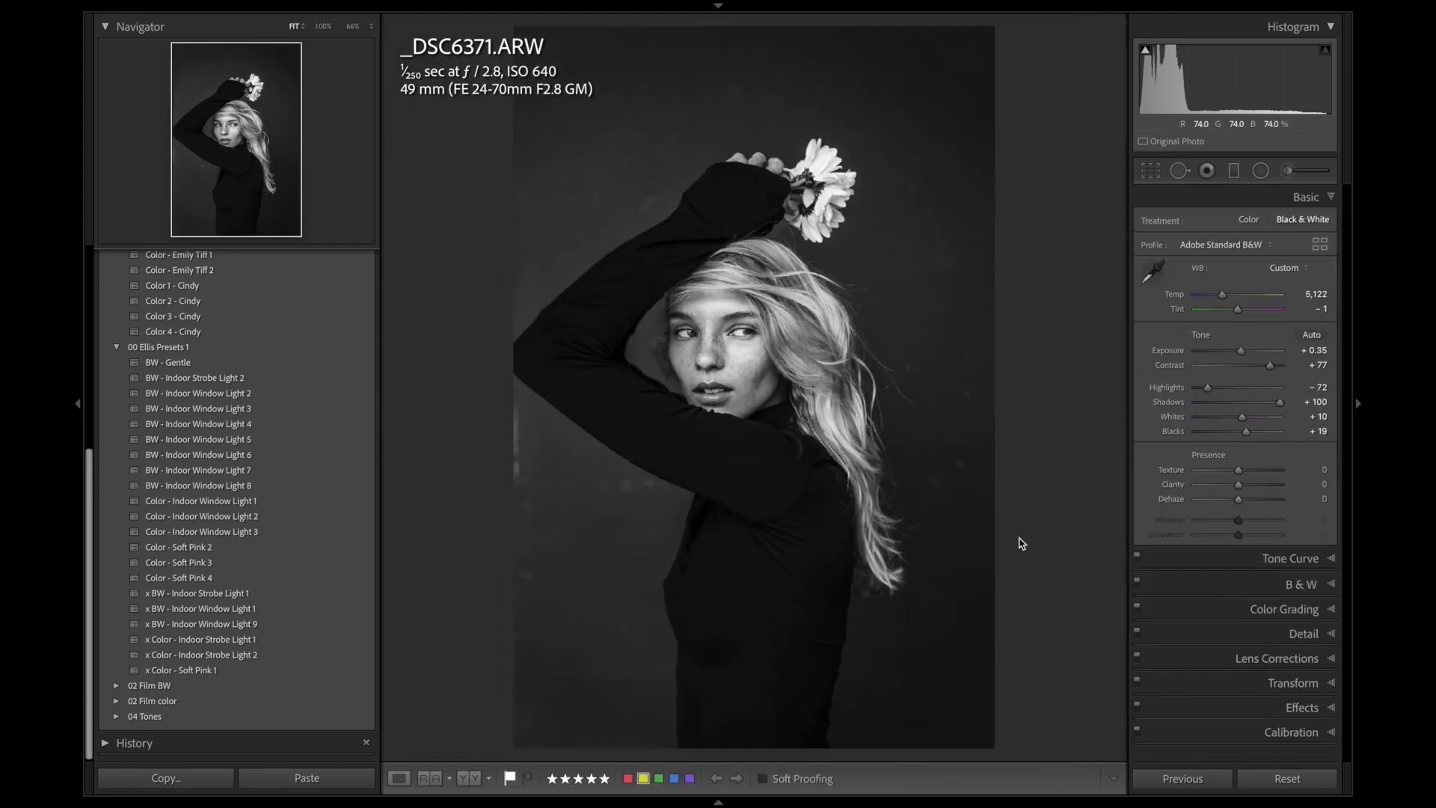
pyautogui.click(1180, 170)
pyautogui.scroll(5, 850, 674)
pyautogui.click(624, 629)
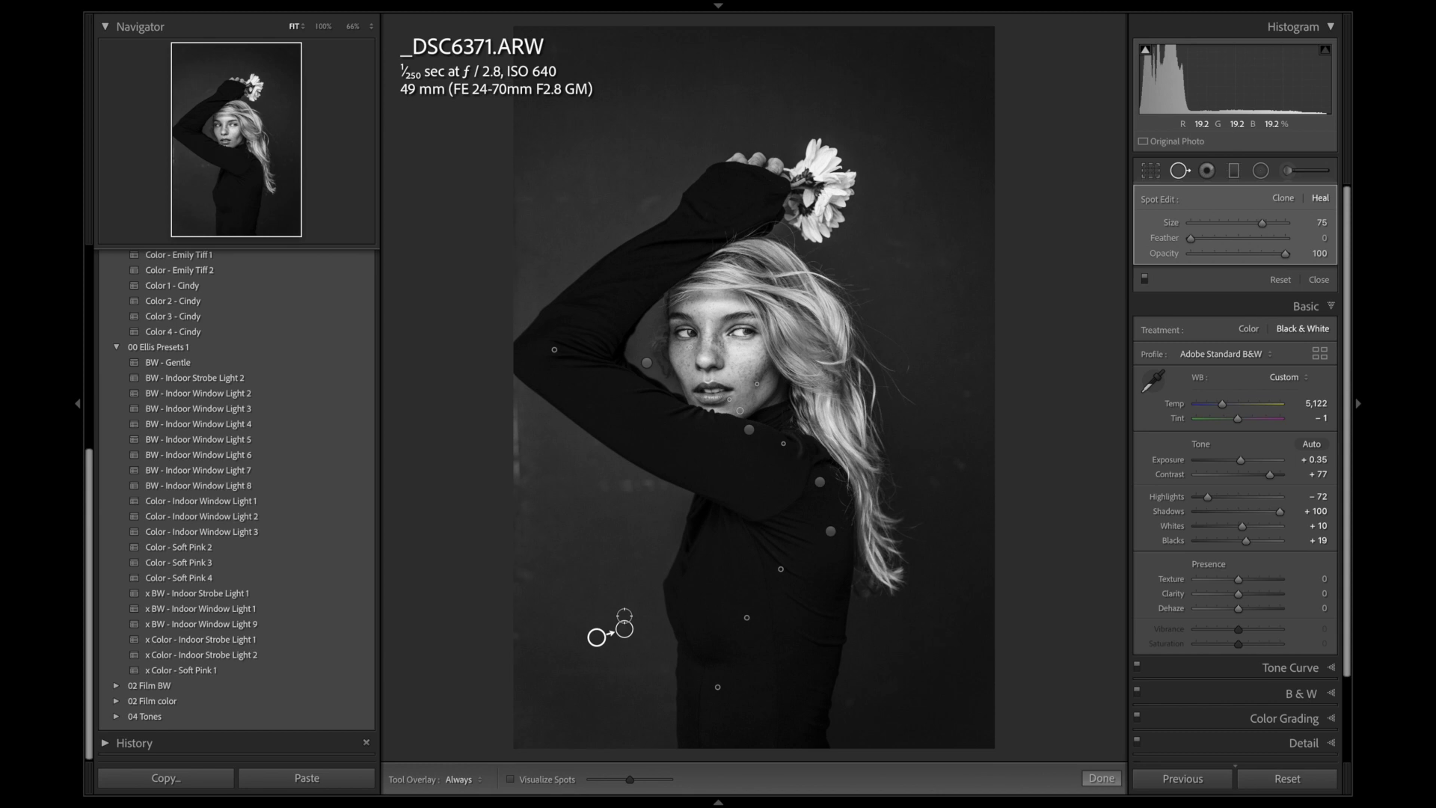
pyautogui.moveTo(600, 485); pyautogui.dragTo(644, 487)
pyautogui.click(967, 393)
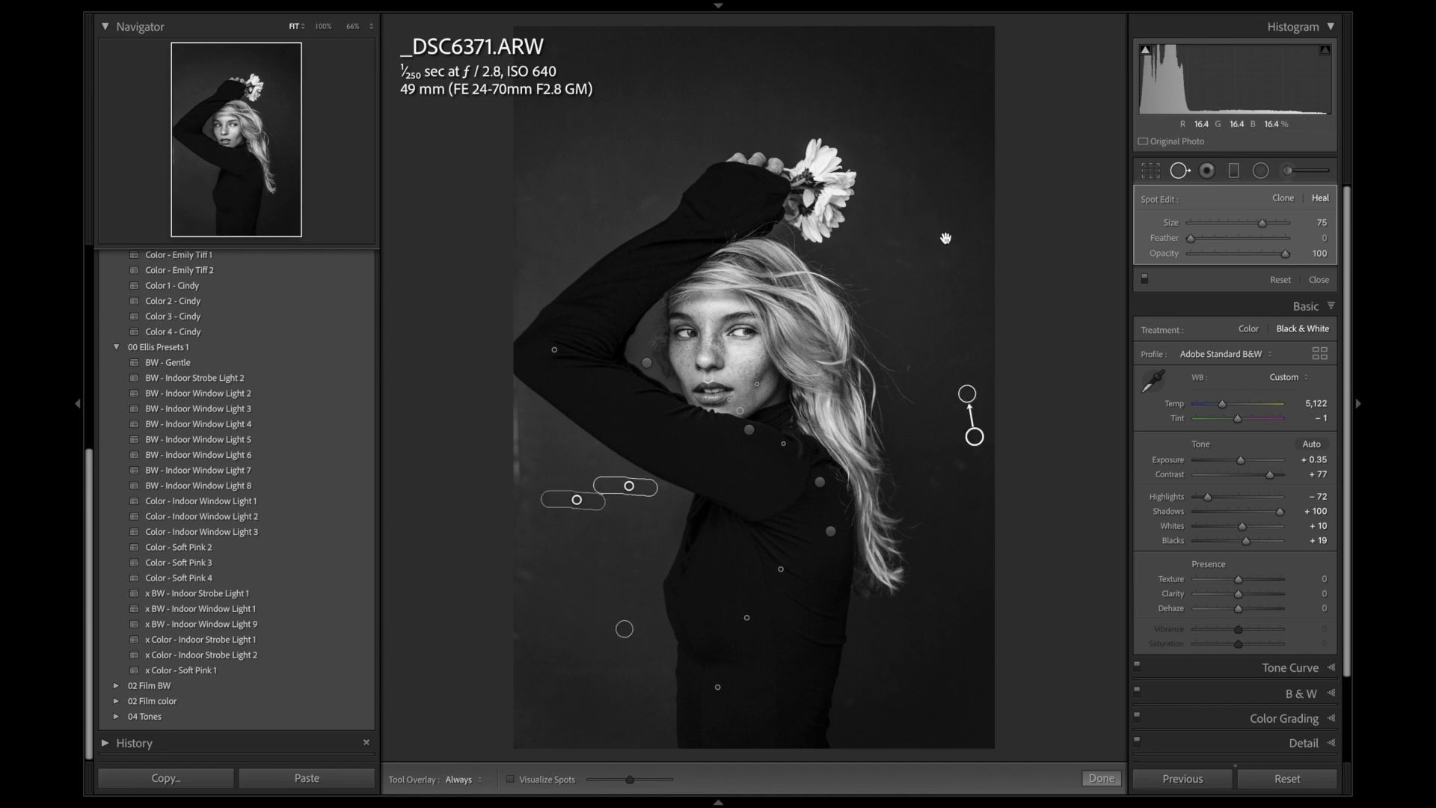
pyautogui.click(852, 703)
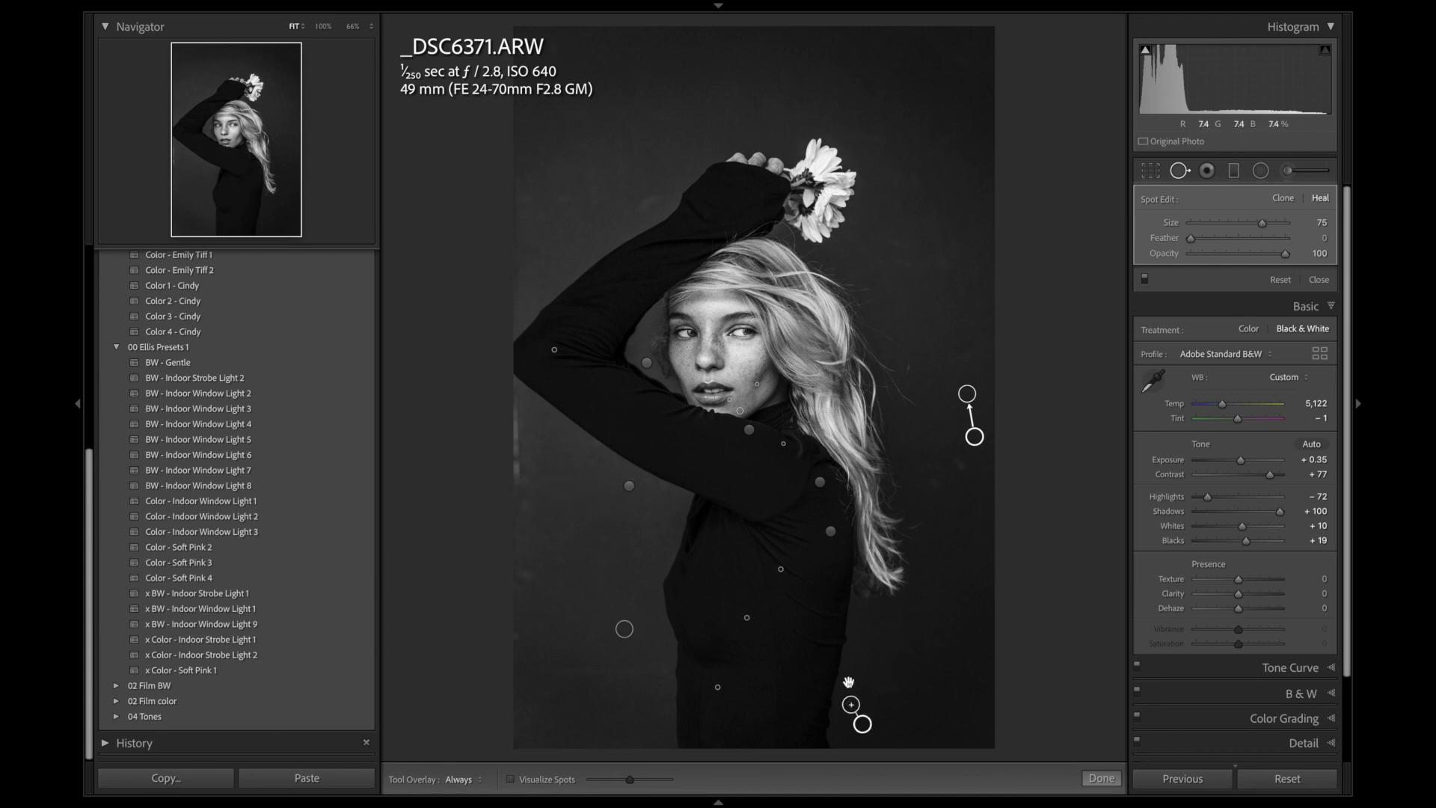
pyautogui.click(517, 636)
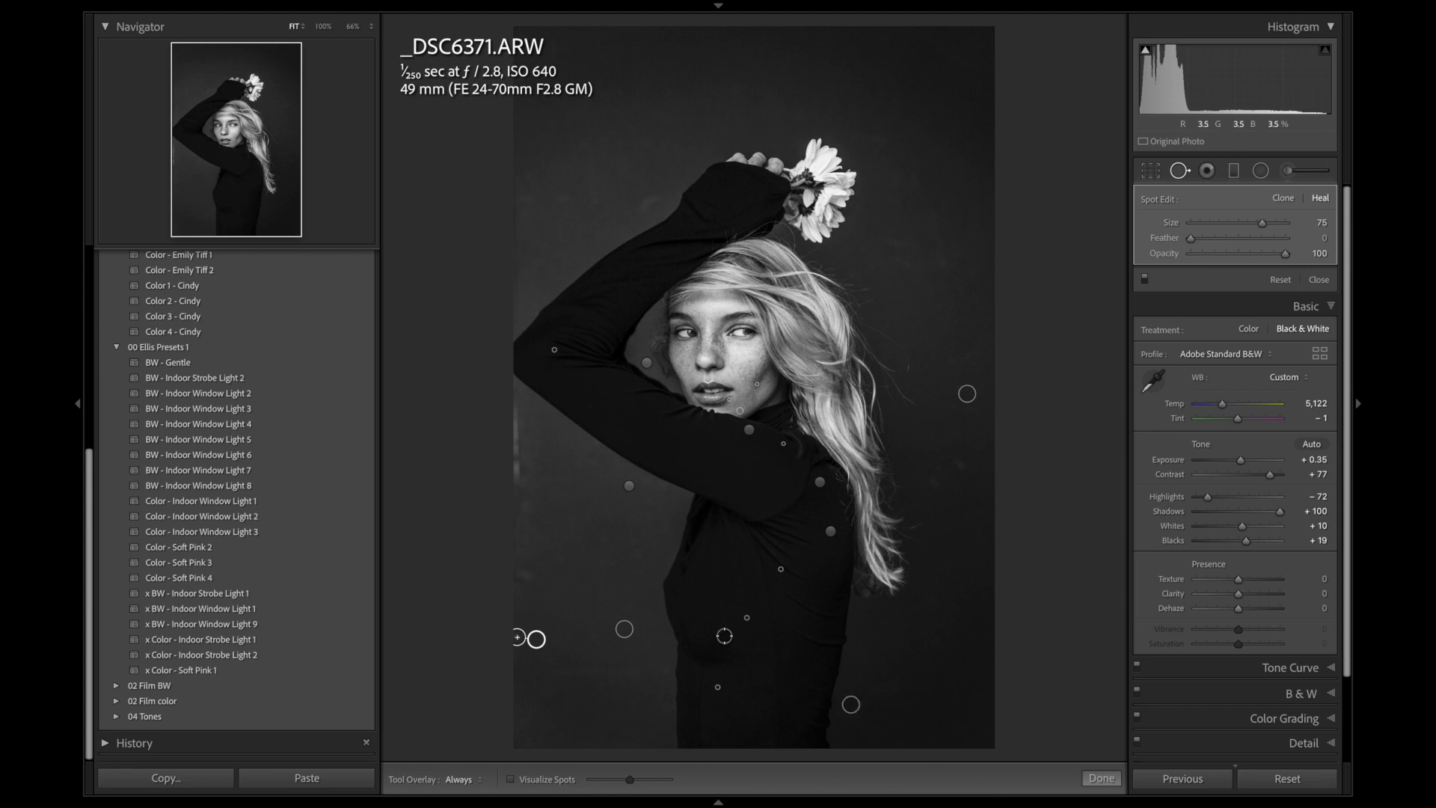
pyautogui.moveTo(537, 573); pyautogui.dragTo(513, 575)
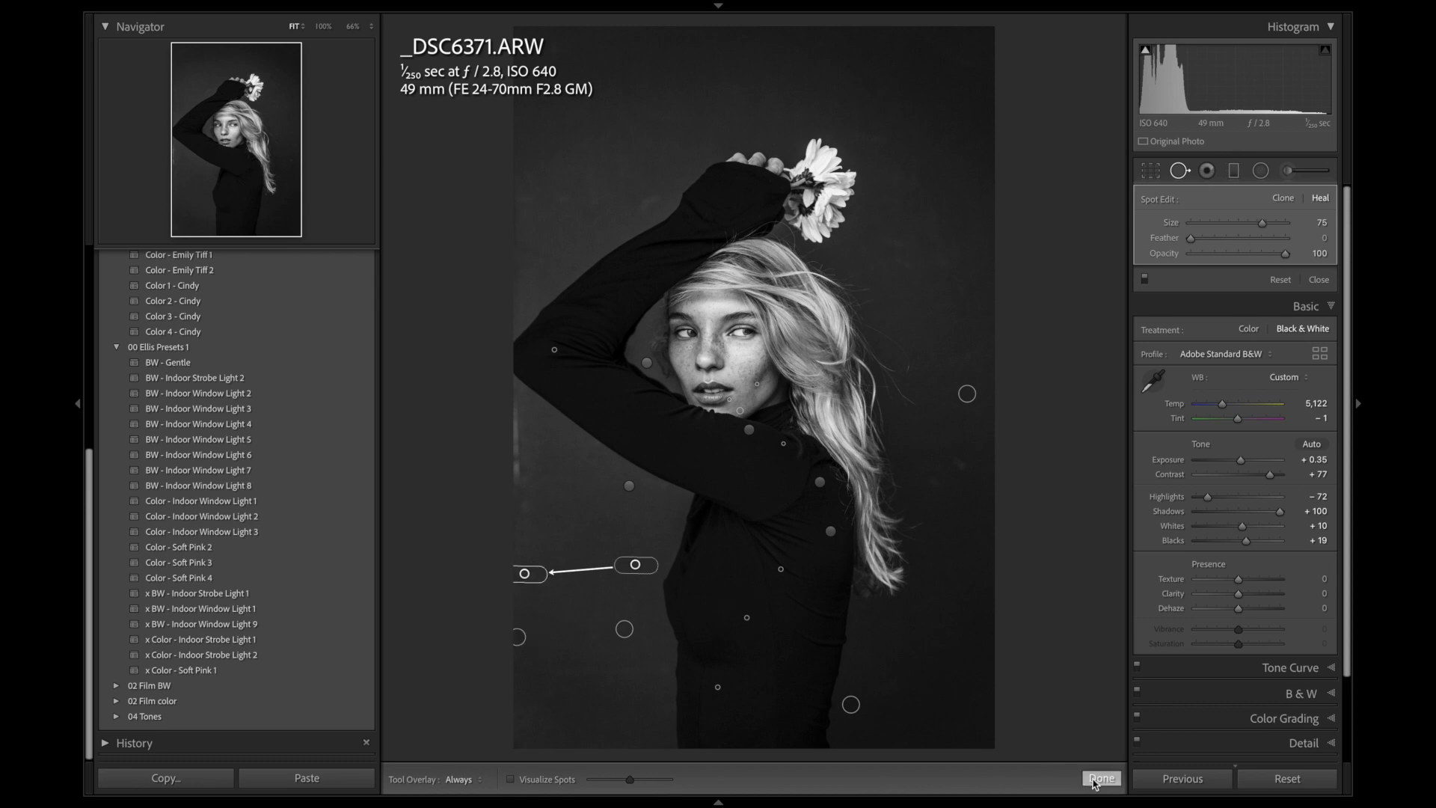
pyautogui.click(1095, 780)
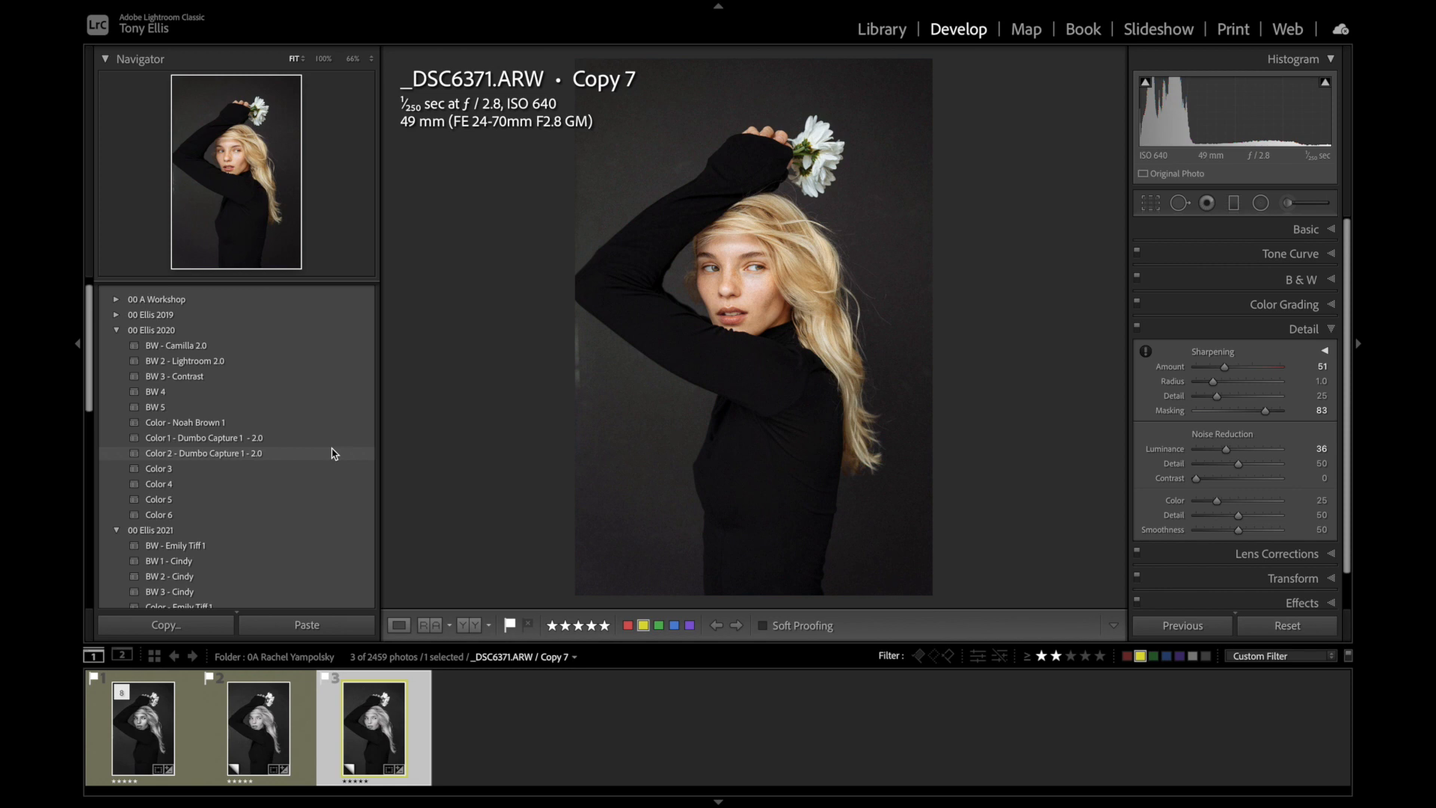
# Apply the Color 2 - Dumbo Capture 1 - 2.0 preset to Copy 7 and fine-tune its exposure, contrast and blacks.
pyautogui.click(333, 454)
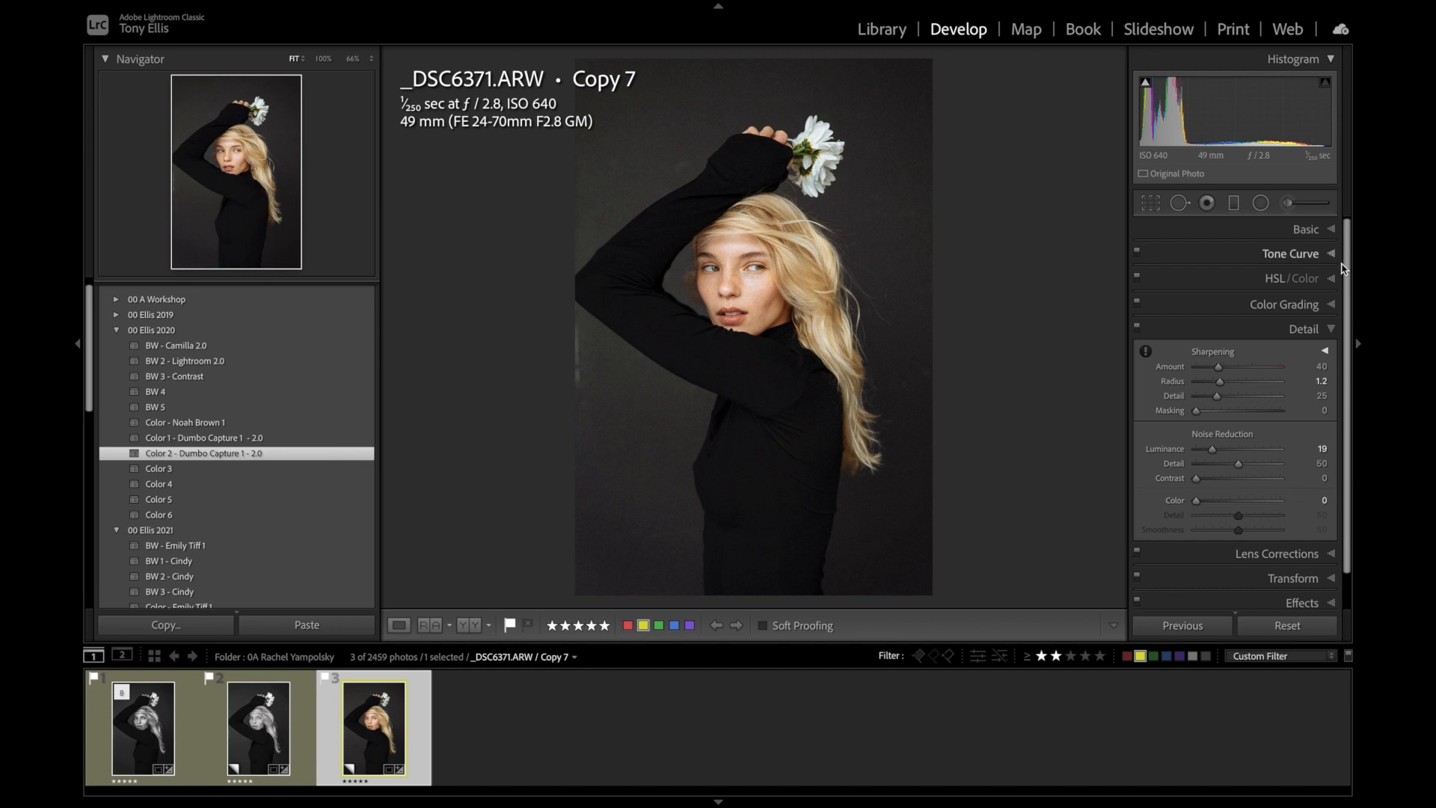
pyautogui.click(1337, 229)
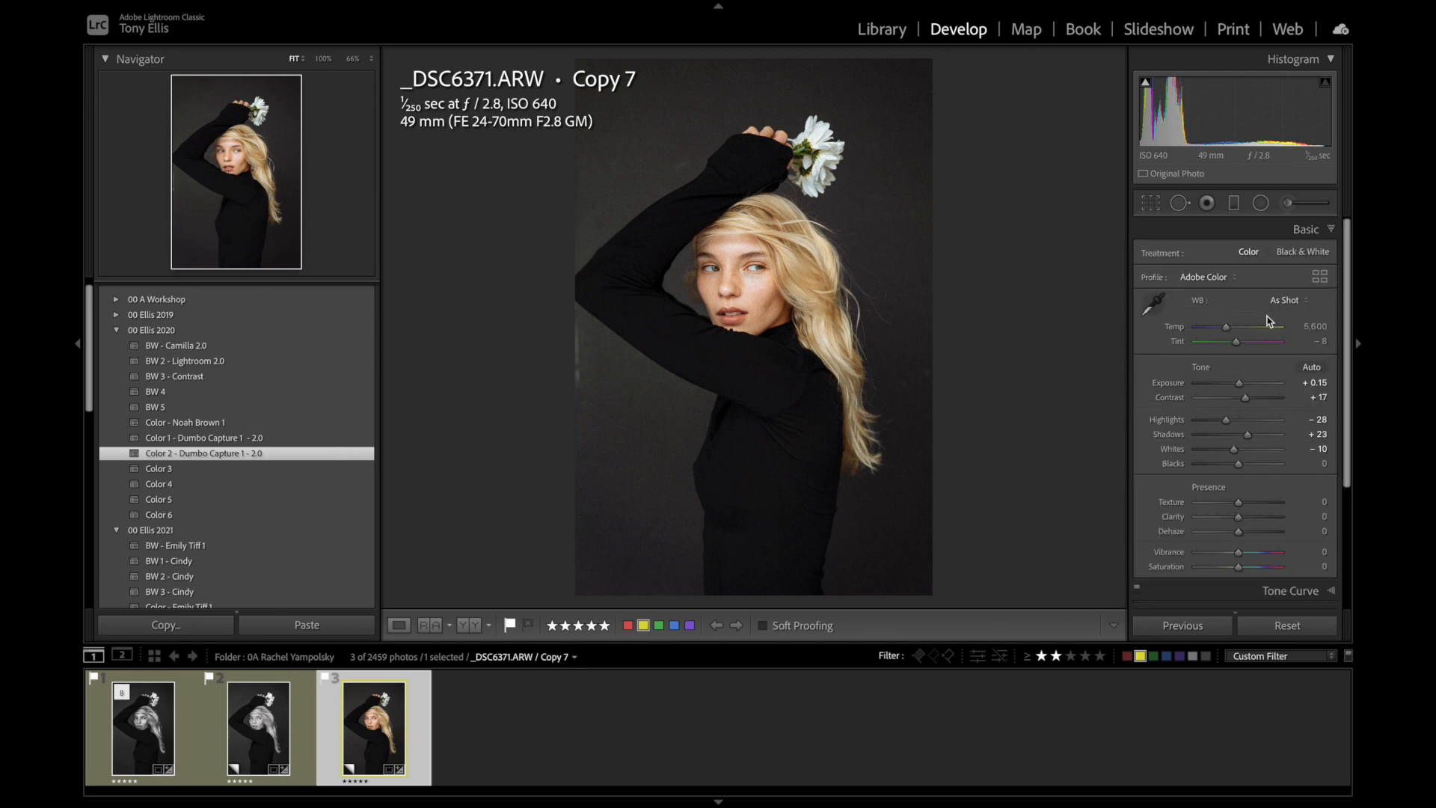
pyautogui.moveTo(1240, 386); pyautogui.dragTo(1236, 464)
pyautogui.moveTo(1244, 404); pyautogui.dragTo(1246, 405)
# Set the color portrait's sharpening amount to 74 with masking 93 and its luminance noise reduction to 0.
pyautogui.scroll(-2, 1245, 406)
pyautogui.scroll(-1, 1251, 419)
pyautogui.scroll(-1, 1275, 495)
pyautogui.click(1292, 499)
pyautogui.moveTo(1218, 366); pyautogui.dragTo(1275, 413)
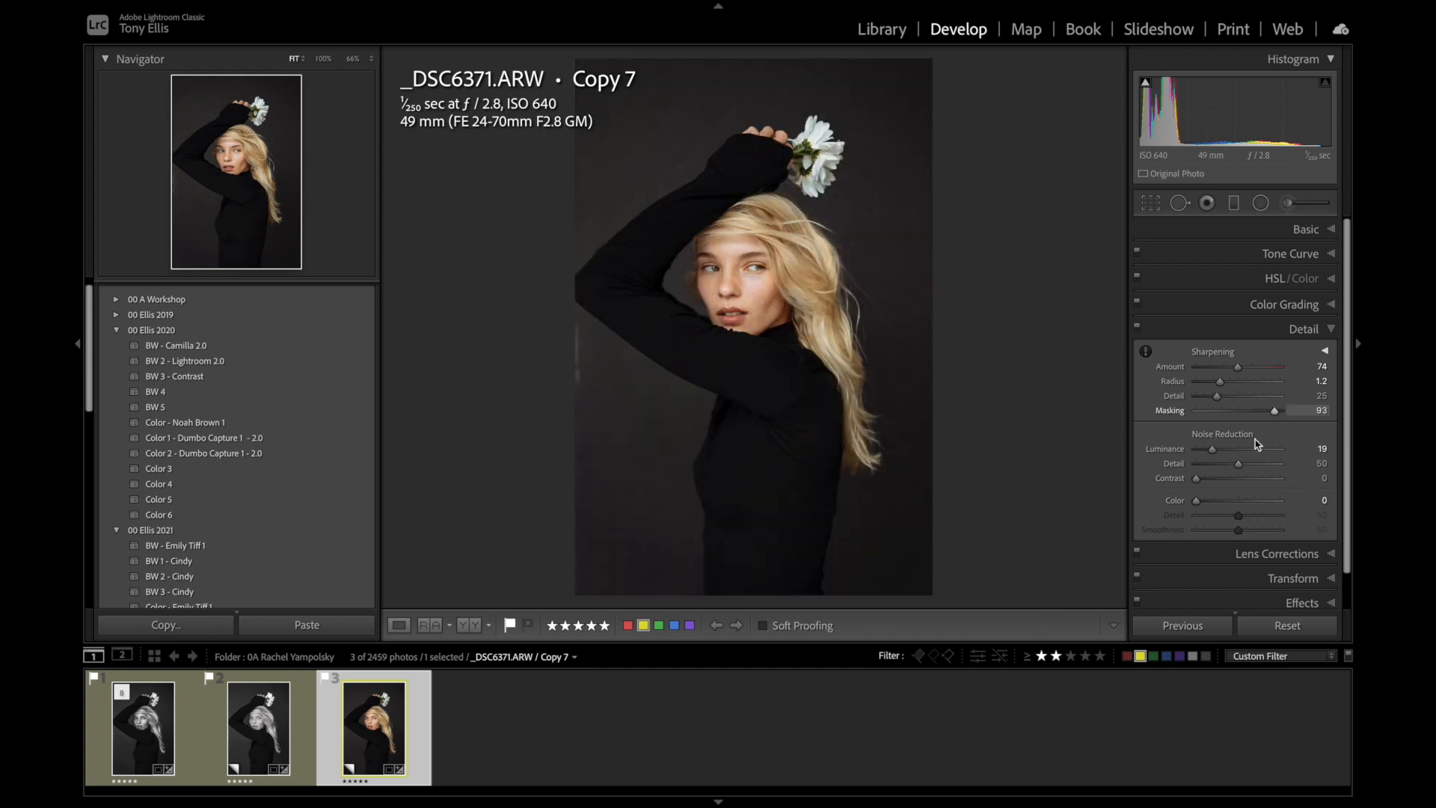
pyautogui.moveTo(1216, 452); pyautogui.dragTo(1195, 452)
# Examine the face at 100% zoom to judge the sharpening and noise reduction.
pyautogui.click(727, 263)
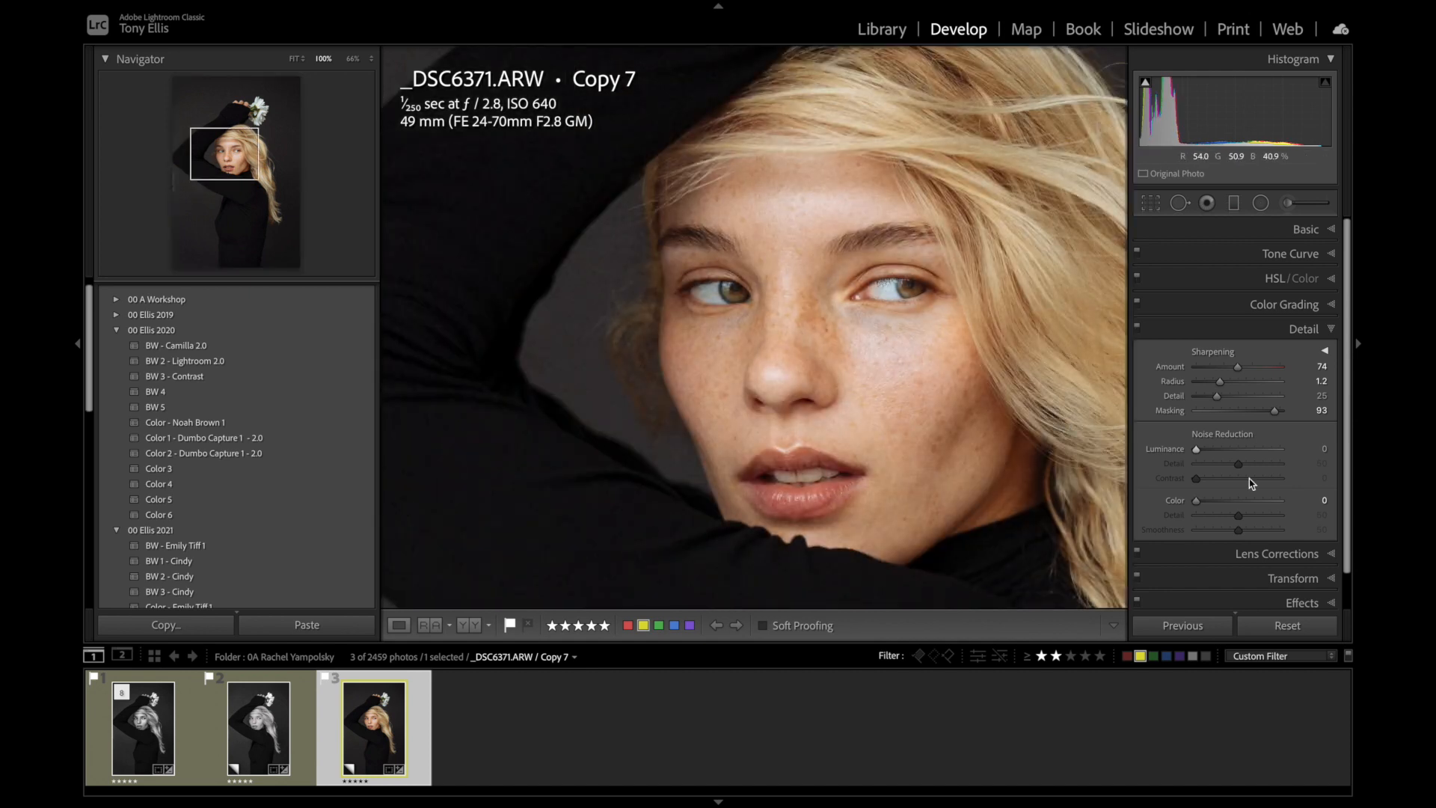
pyautogui.scroll(-1, 1253, 484)
pyautogui.scroll(-1, 1249, 489)
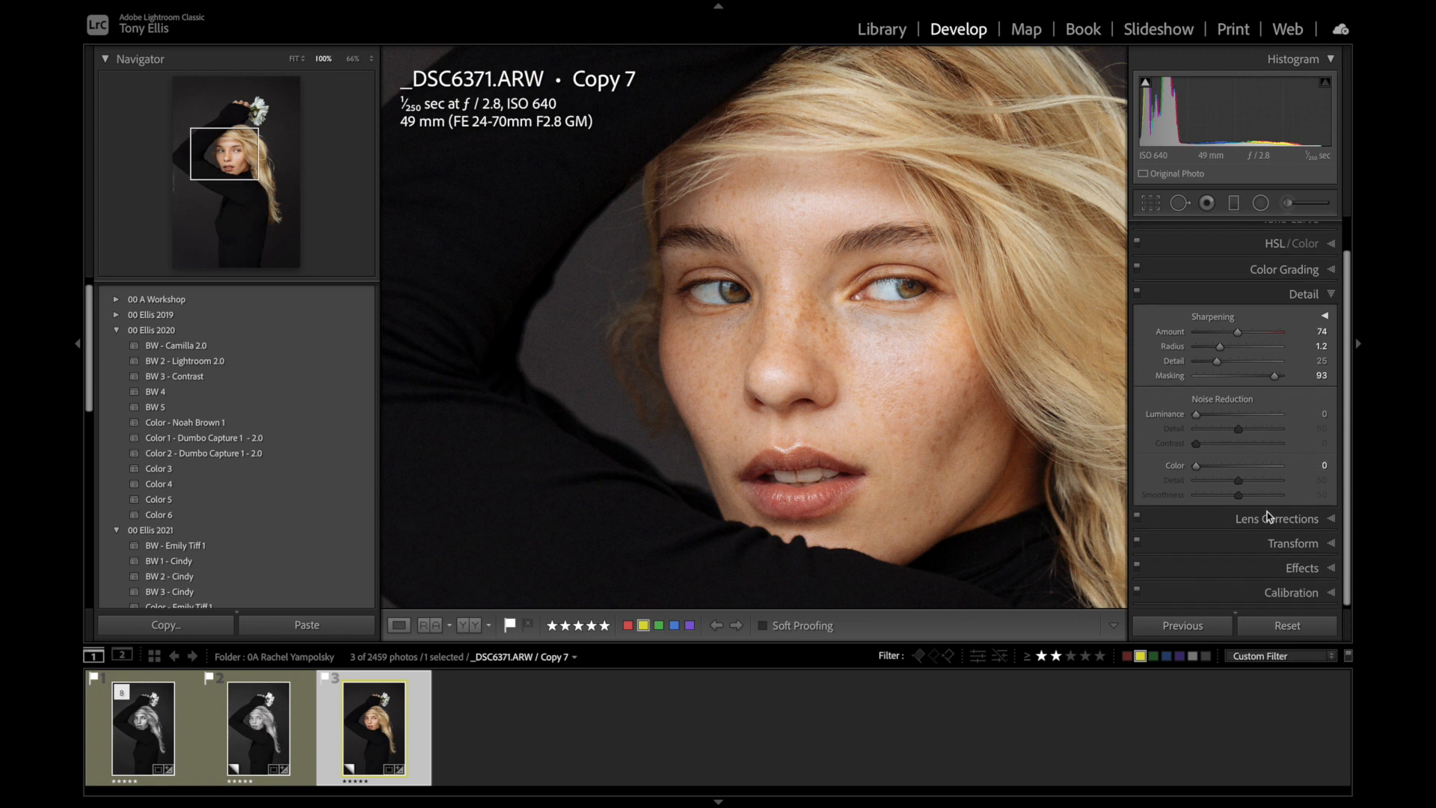
# Set Copy 7's grain amount to 21 and adjust its tone to blacks -20 and highlights -18.
pyautogui.click(1260, 572)
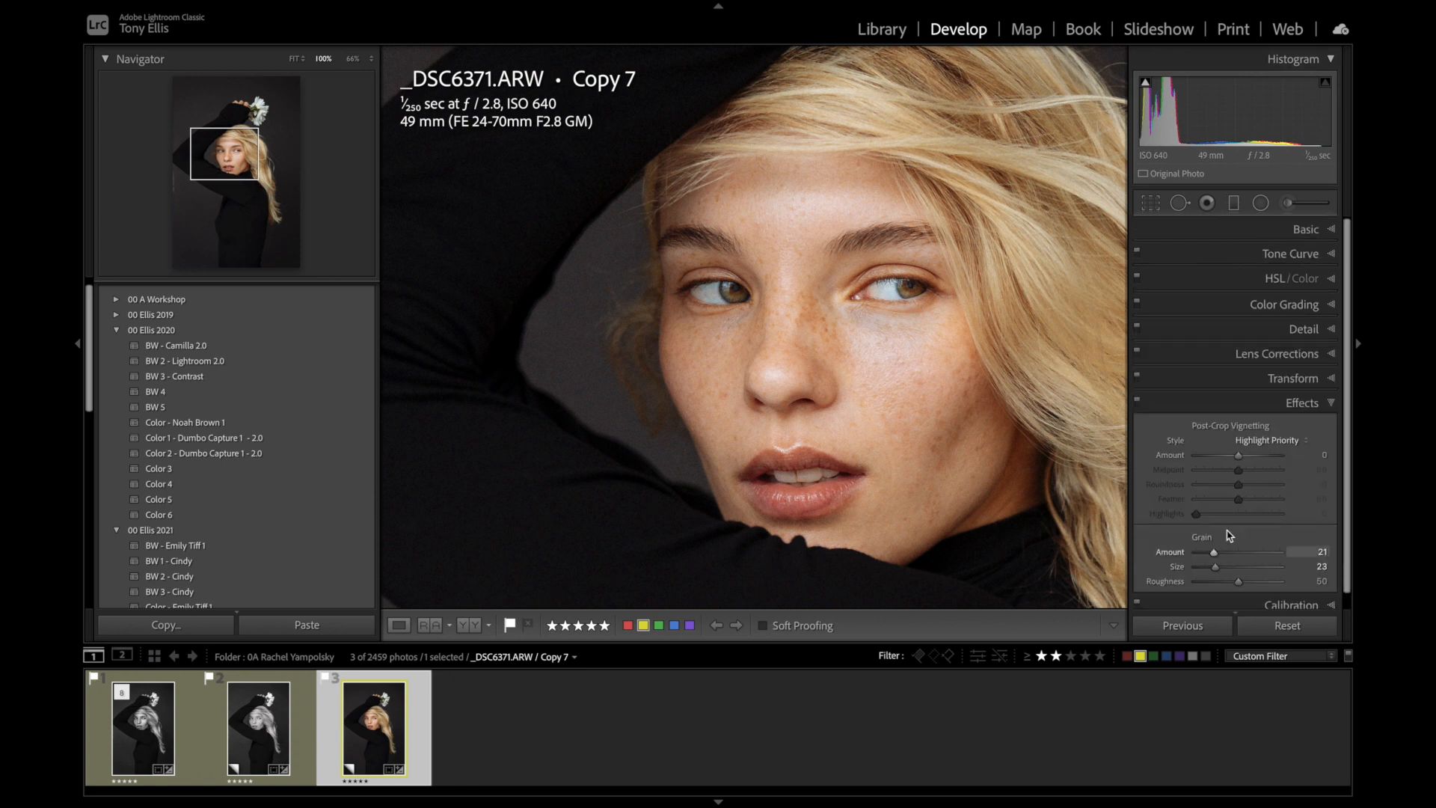
pyautogui.click(1305, 404)
pyautogui.click(852, 359)
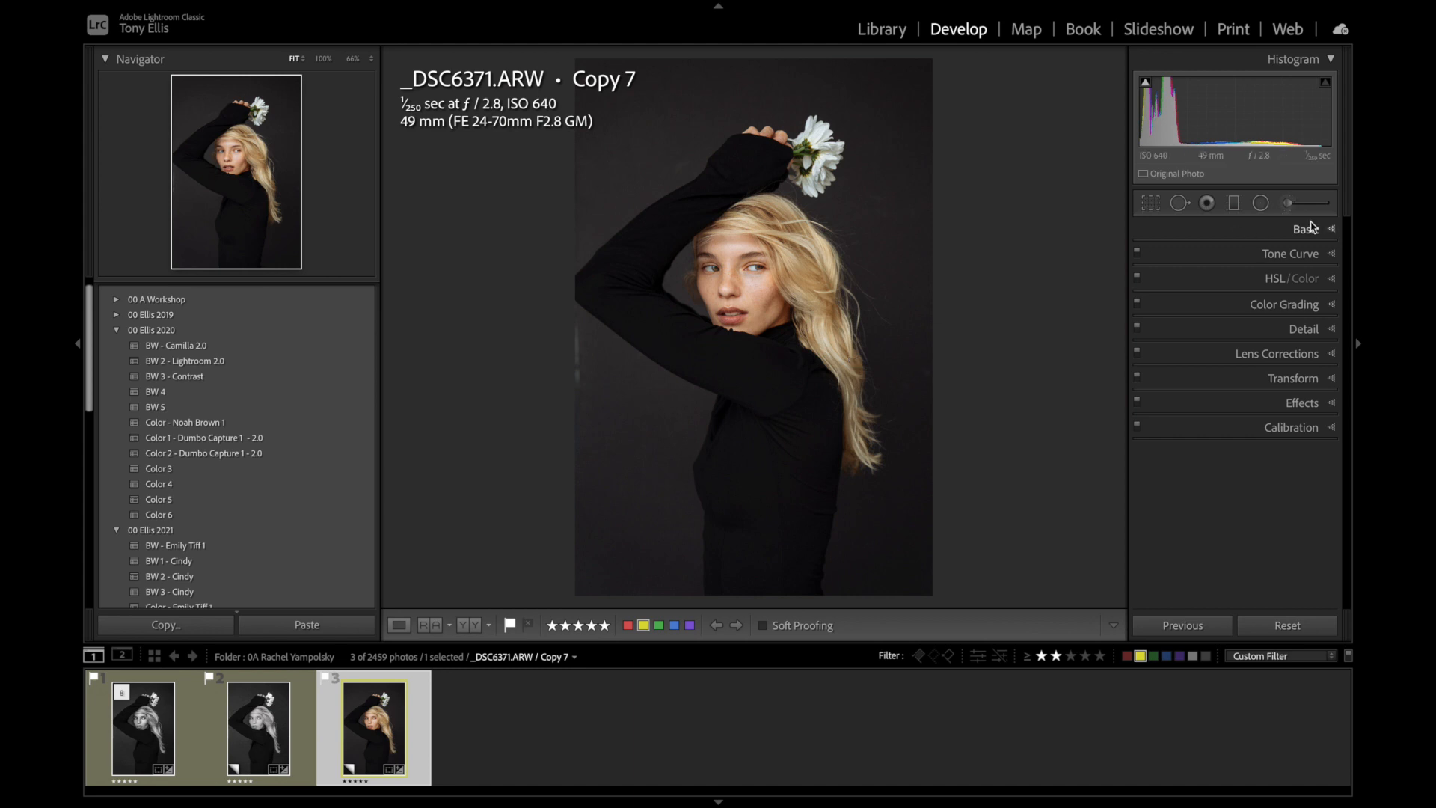
pyautogui.click(1332, 230)
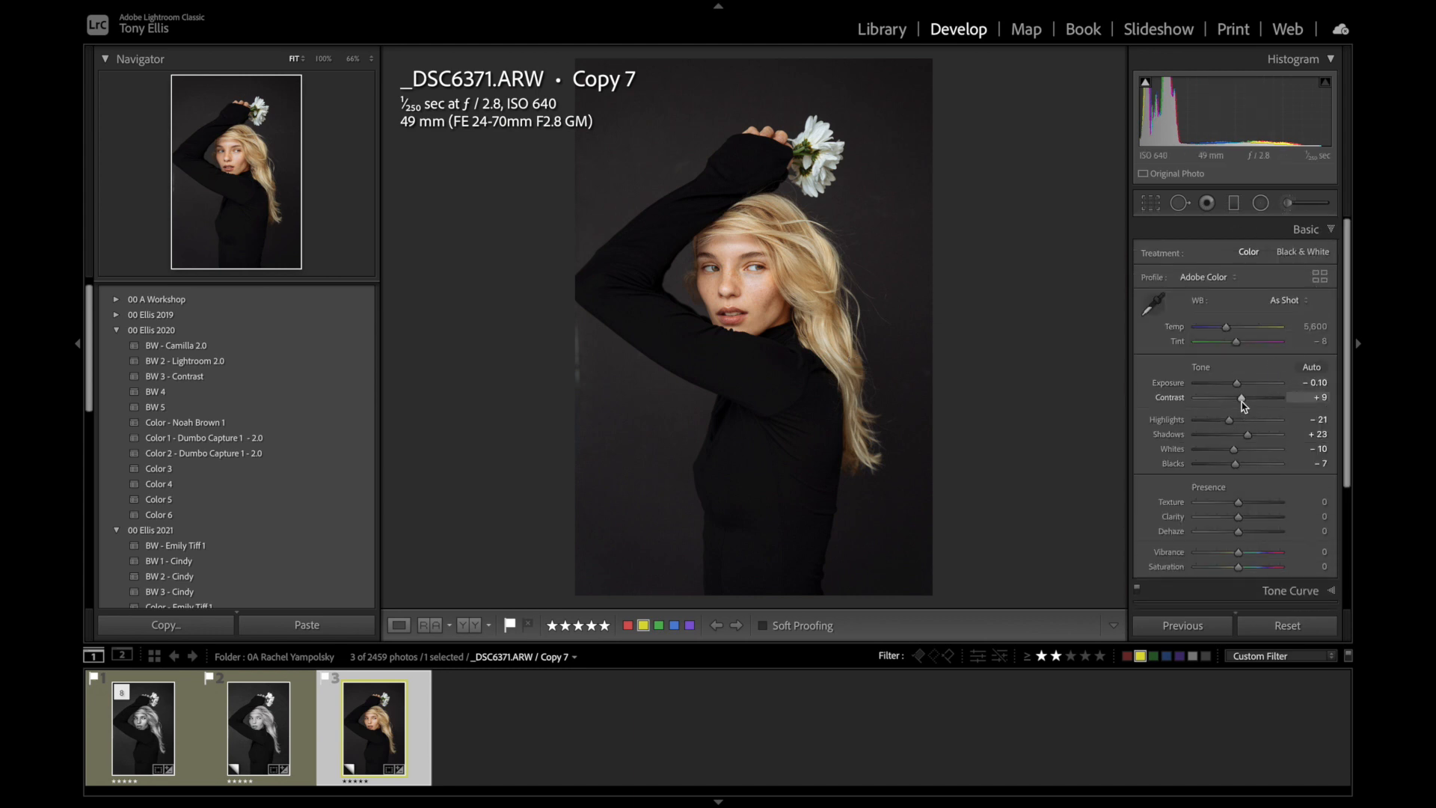
pyautogui.moveTo(1235, 464); pyautogui.dragTo(1230, 421)
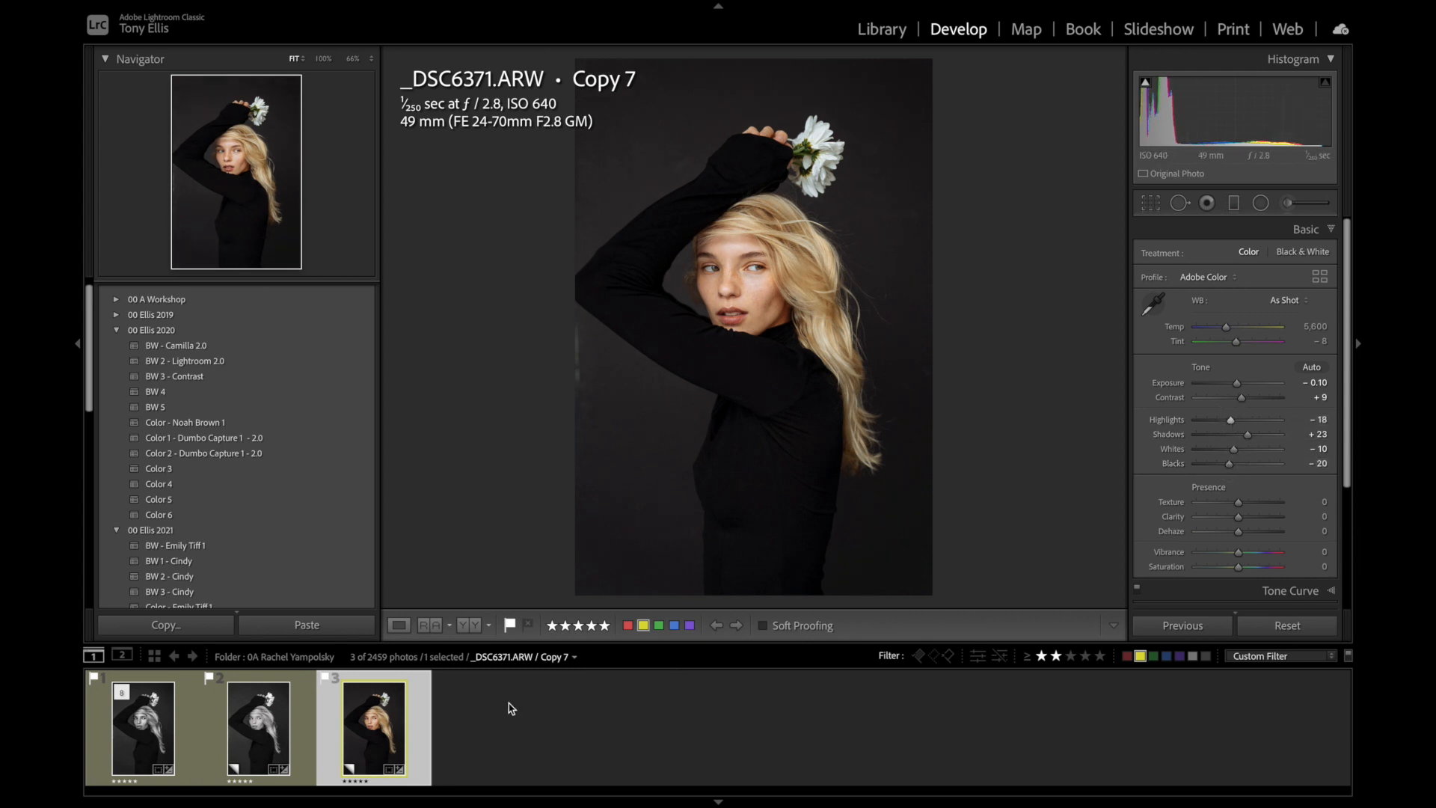
# Create a virtual copy of Copy 7 with the Color 6 preset, and set its blacks to -16 and highlights to -38.
pyautogui.rightClick(373, 727)
pyautogui.click(451, 589)
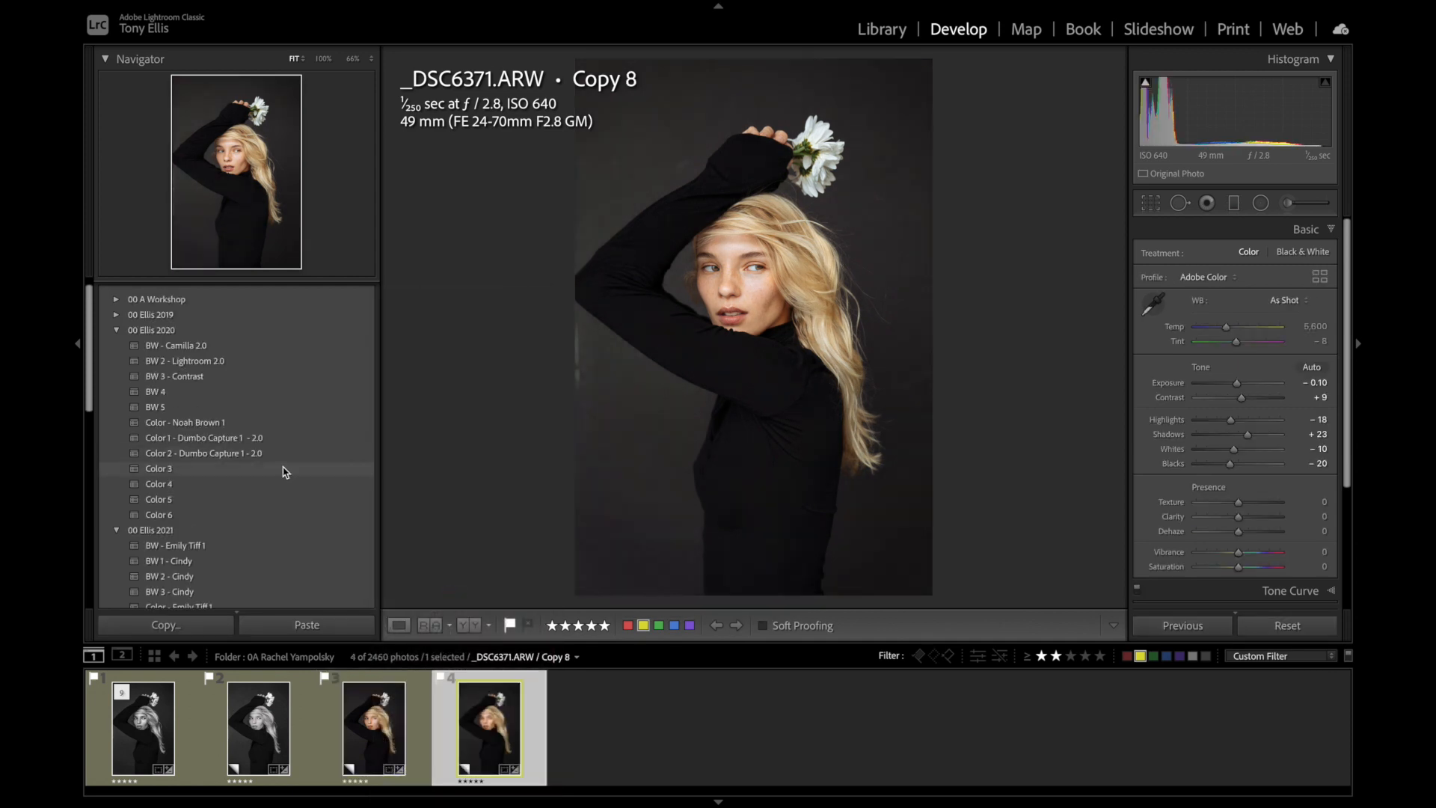
pyautogui.click(285, 517)
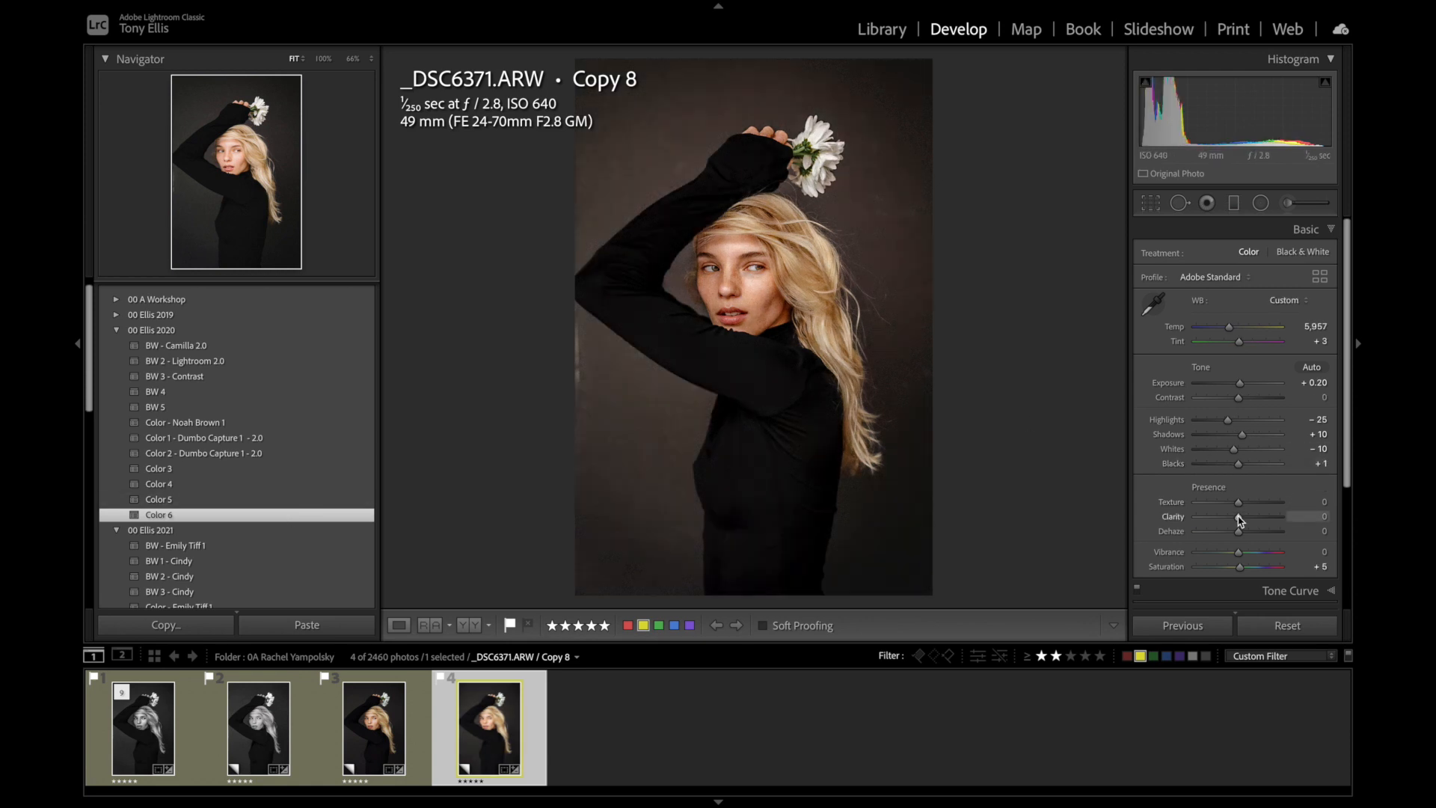
pyautogui.moveTo(1238, 464); pyautogui.dragTo(1224, 422)
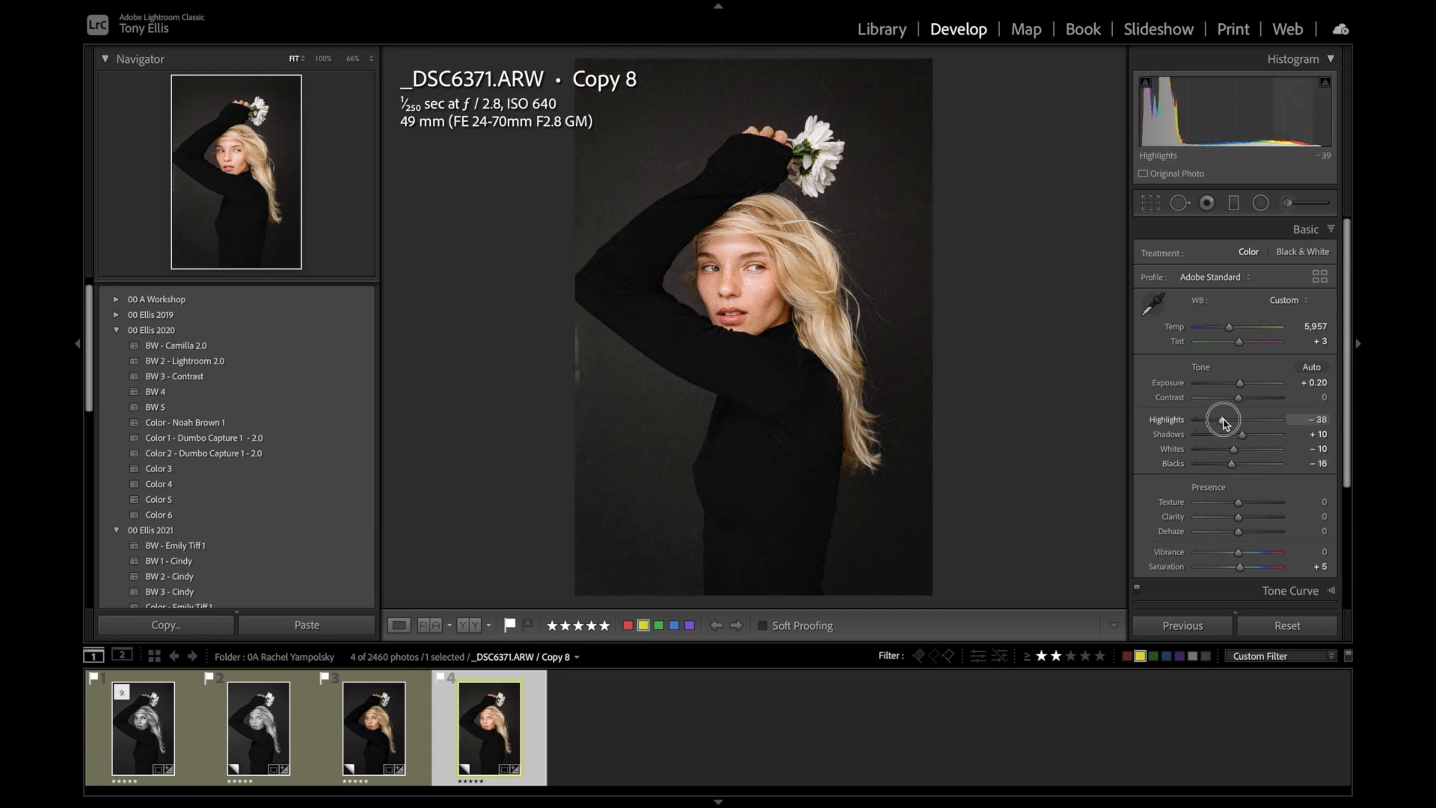
# Reduce the grain on Copy 8 to an amount of 21 and a size of 21.
pyautogui.click(767, 241)
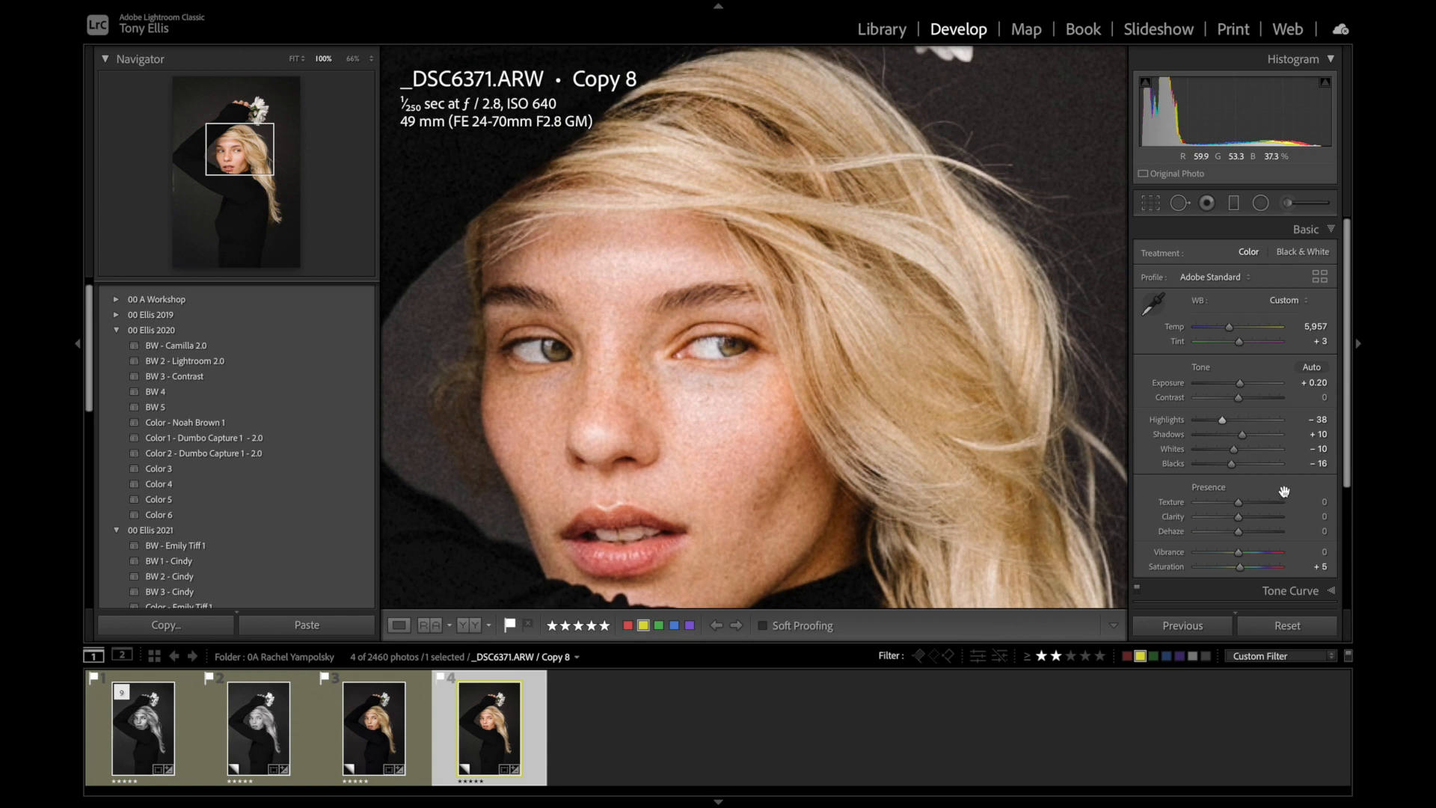
pyautogui.scroll(-5, 1284, 492)
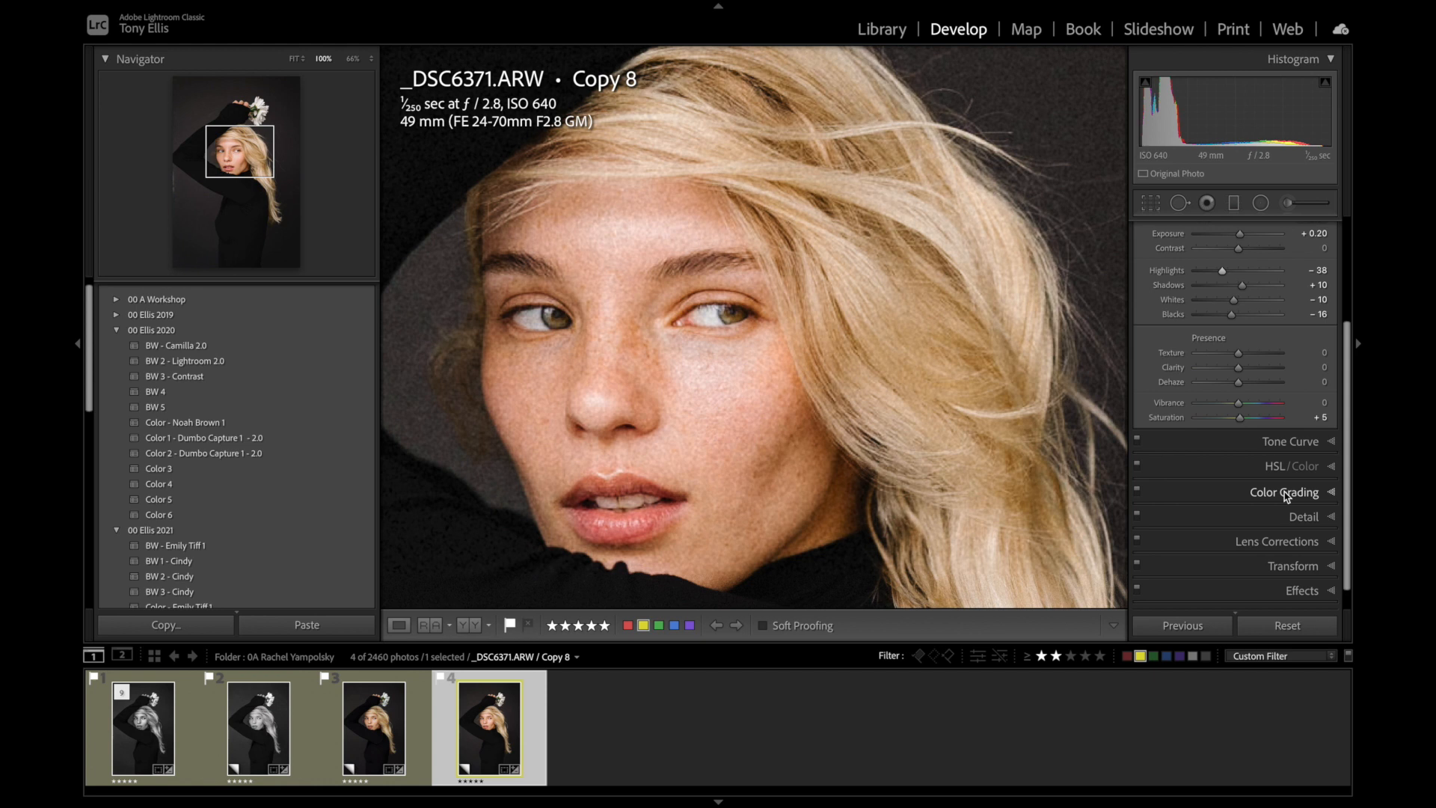
pyautogui.click(1316, 588)
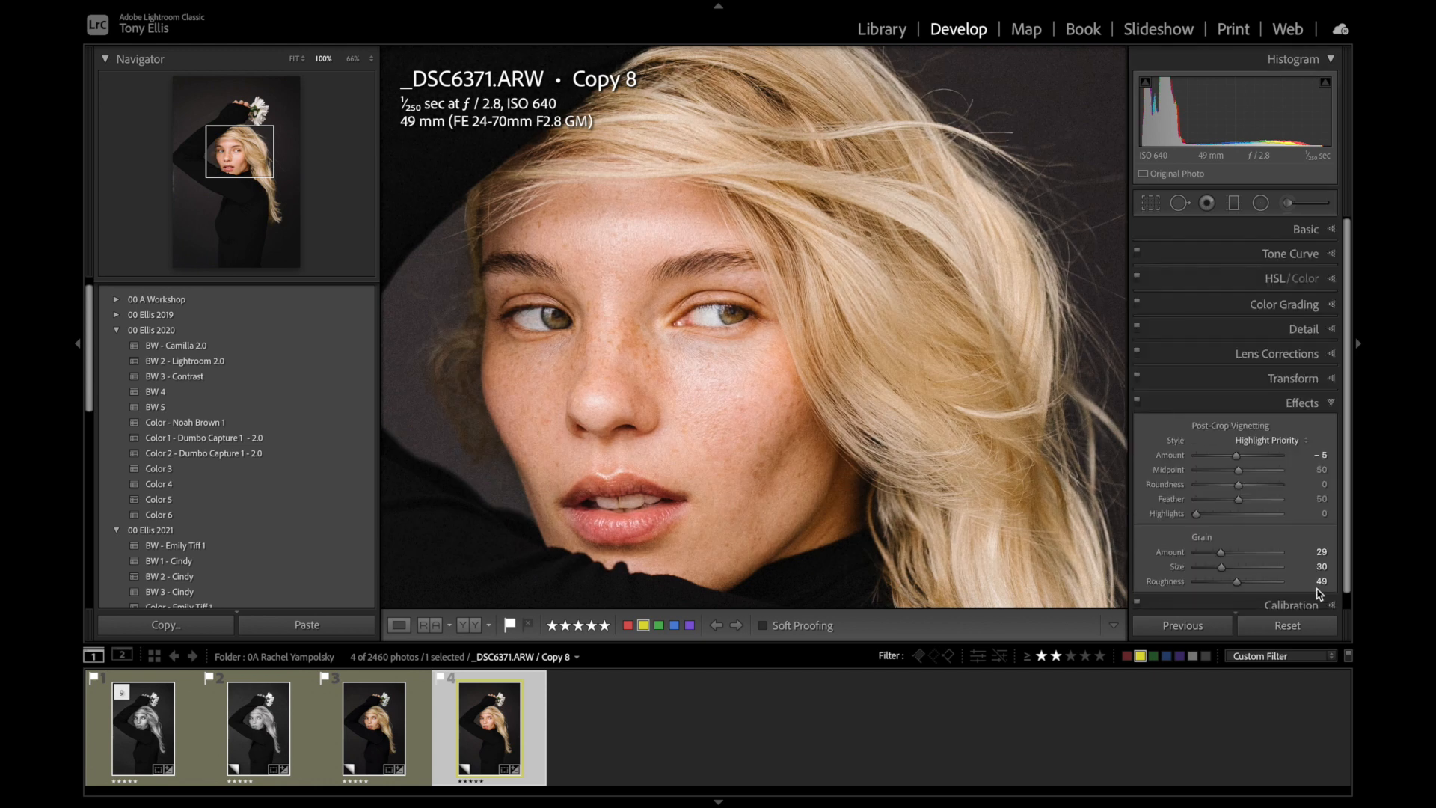
pyautogui.moveTo(1215, 553); pyautogui.dragTo(1213, 551)
pyautogui.click(1217, 570)
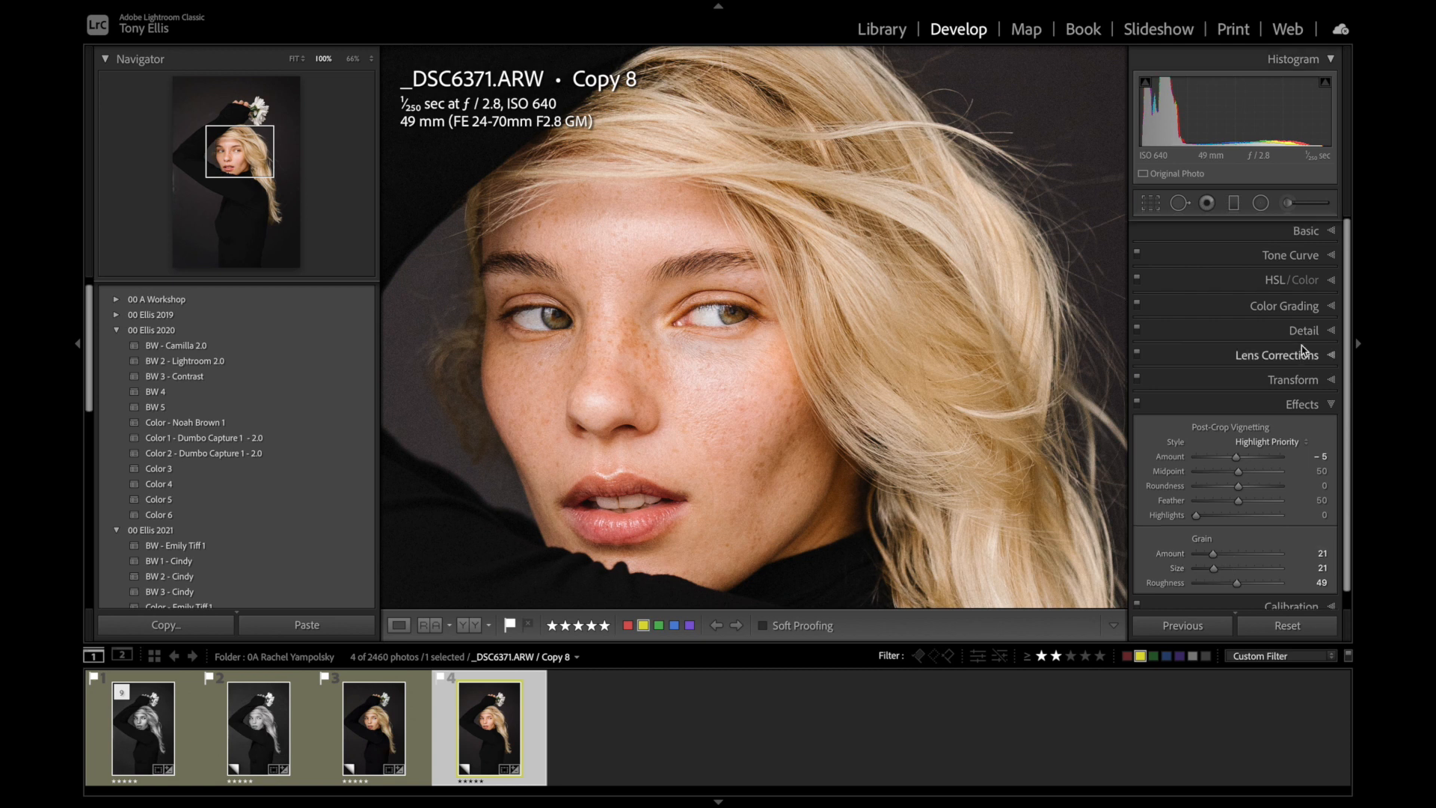
# Lower the highlights of Copy 8 to -47.
pyautogui.click(1332, 229)
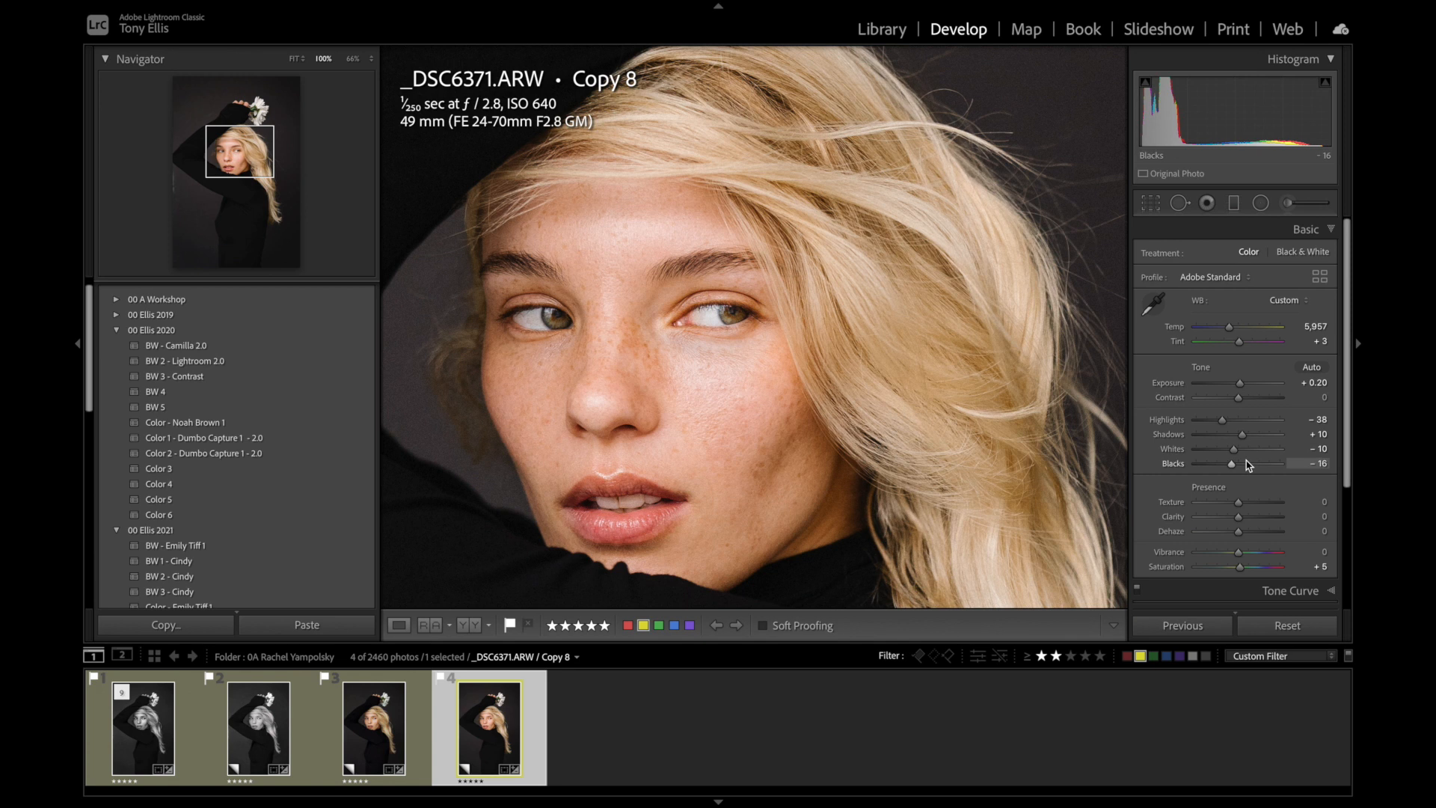
pyautogui.click(1018, 450)
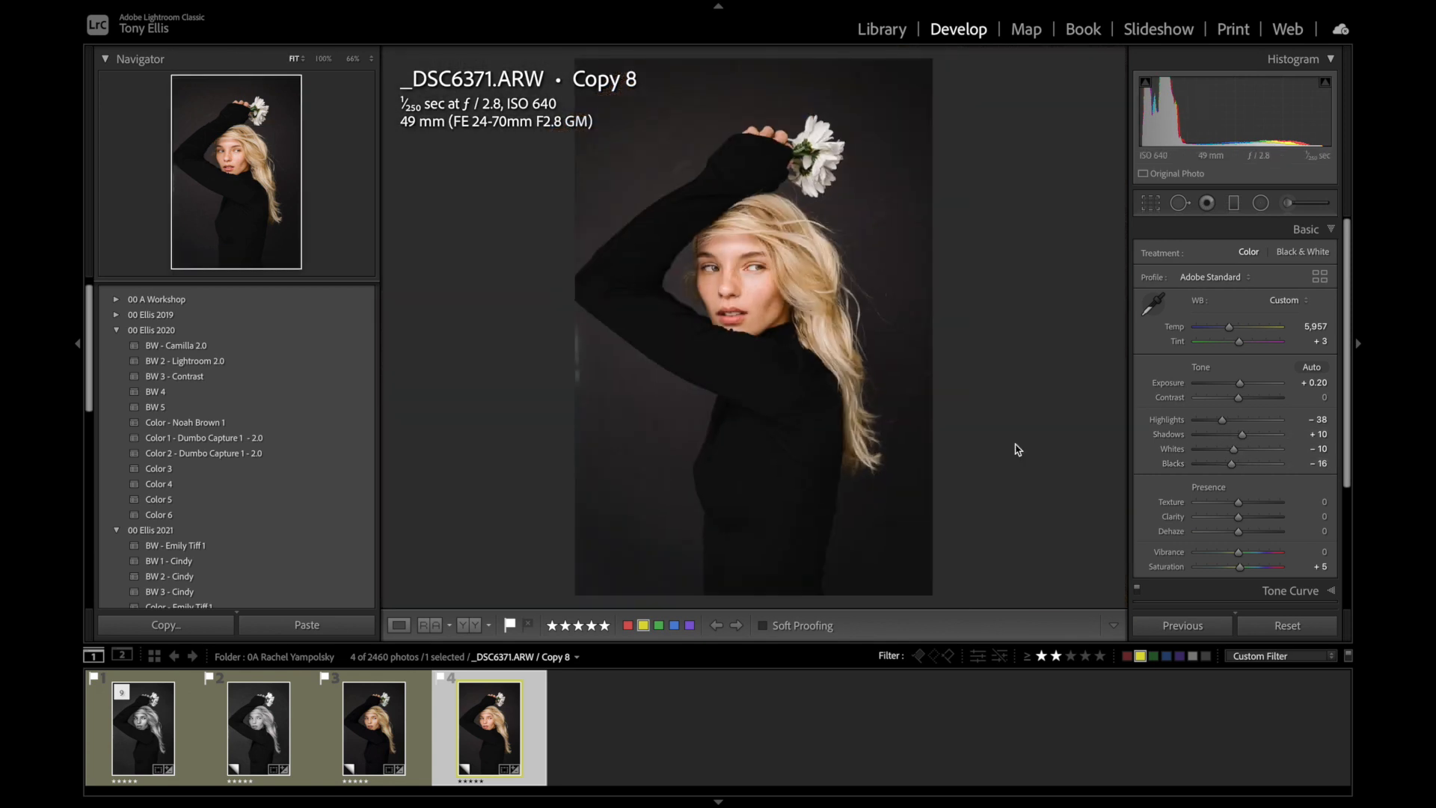
pyautogui.moveTo(1222, 420); pyautogui.dragTo(1218, 423)
# Set Copy 8's sharpening amount to 68 with masking 81, and its luminance noise reduction to 0.
pyautogui.scroll(-5, 1264, 524)
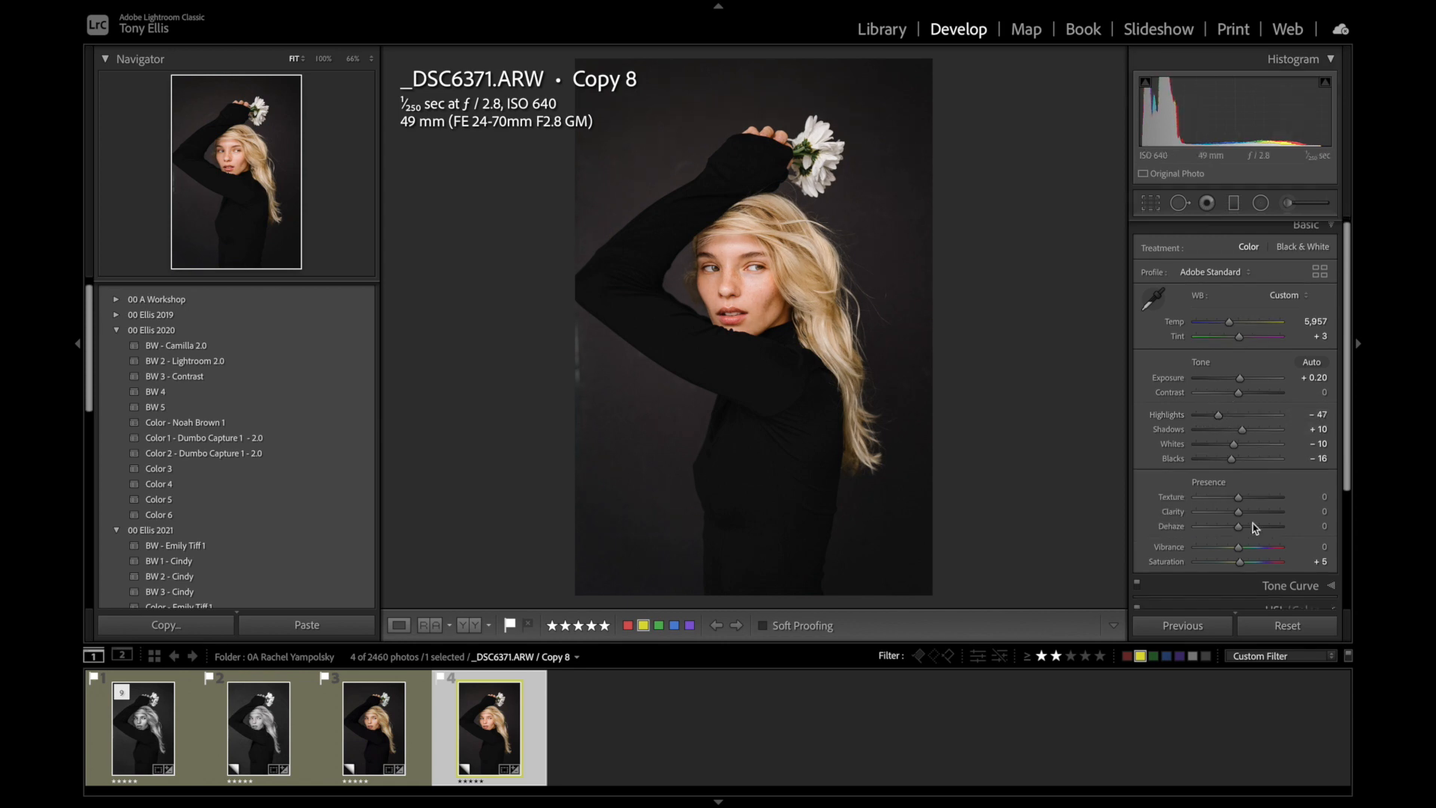
pyautogui.click(1307, 486)
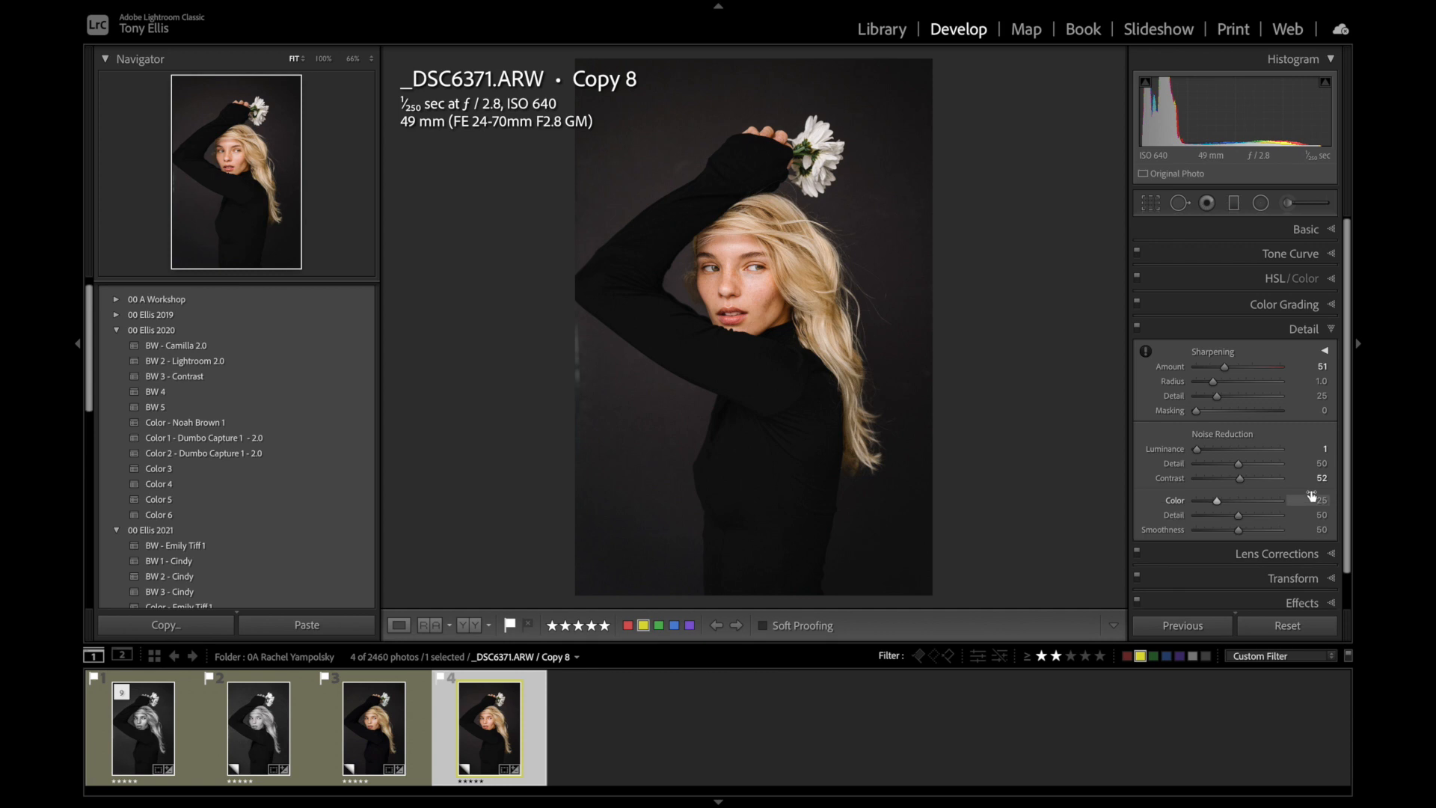
pyautogui.moveTo(1223, 368); pyautogui.dragTo(1267, 413)
pyautogui.moveTo(1197, 449); pyautogui.dragTo(1212, 451)
pyautogui.click(734, 269)
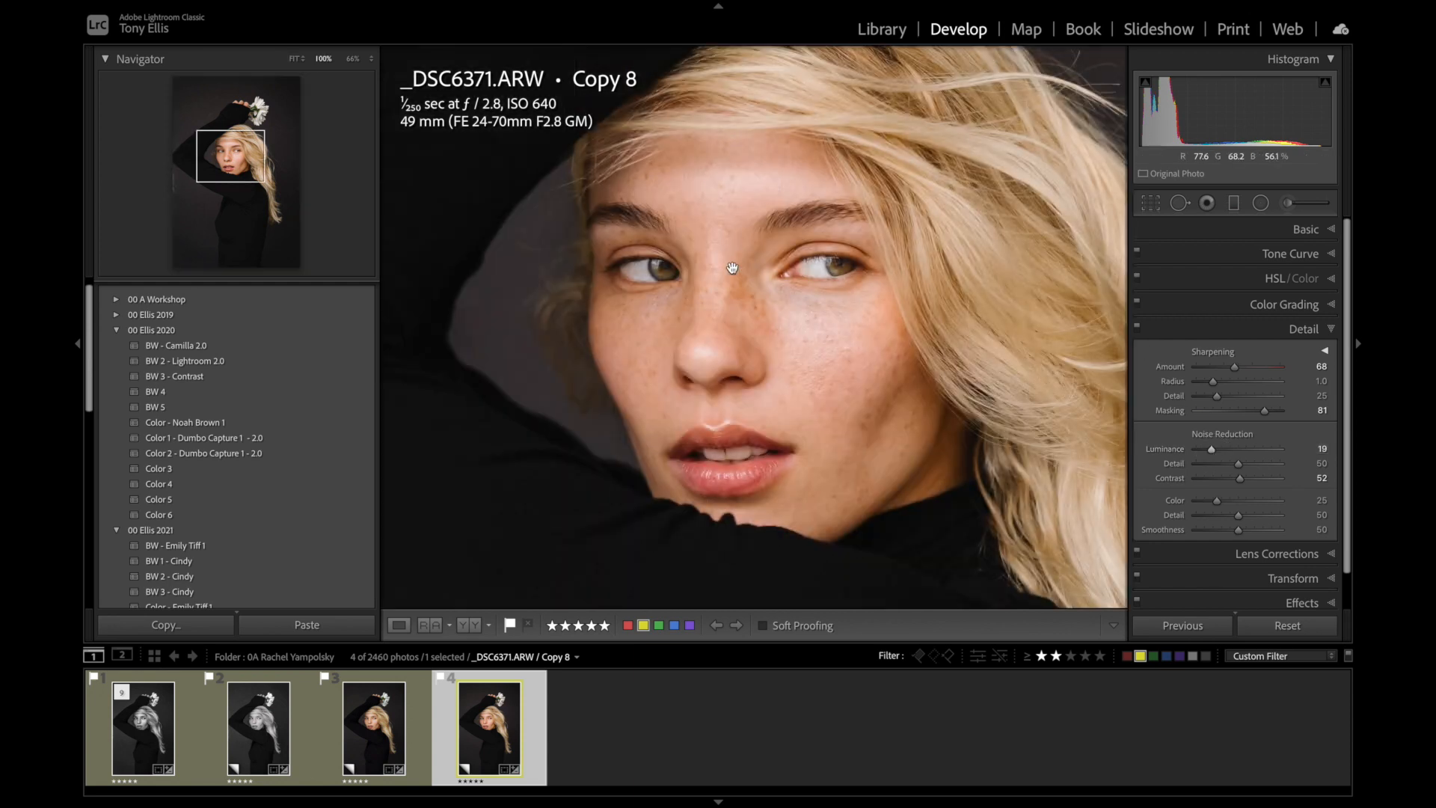
pyautogui.moveTo(1212, 449); pyautogui.dragTo(1195, 450)
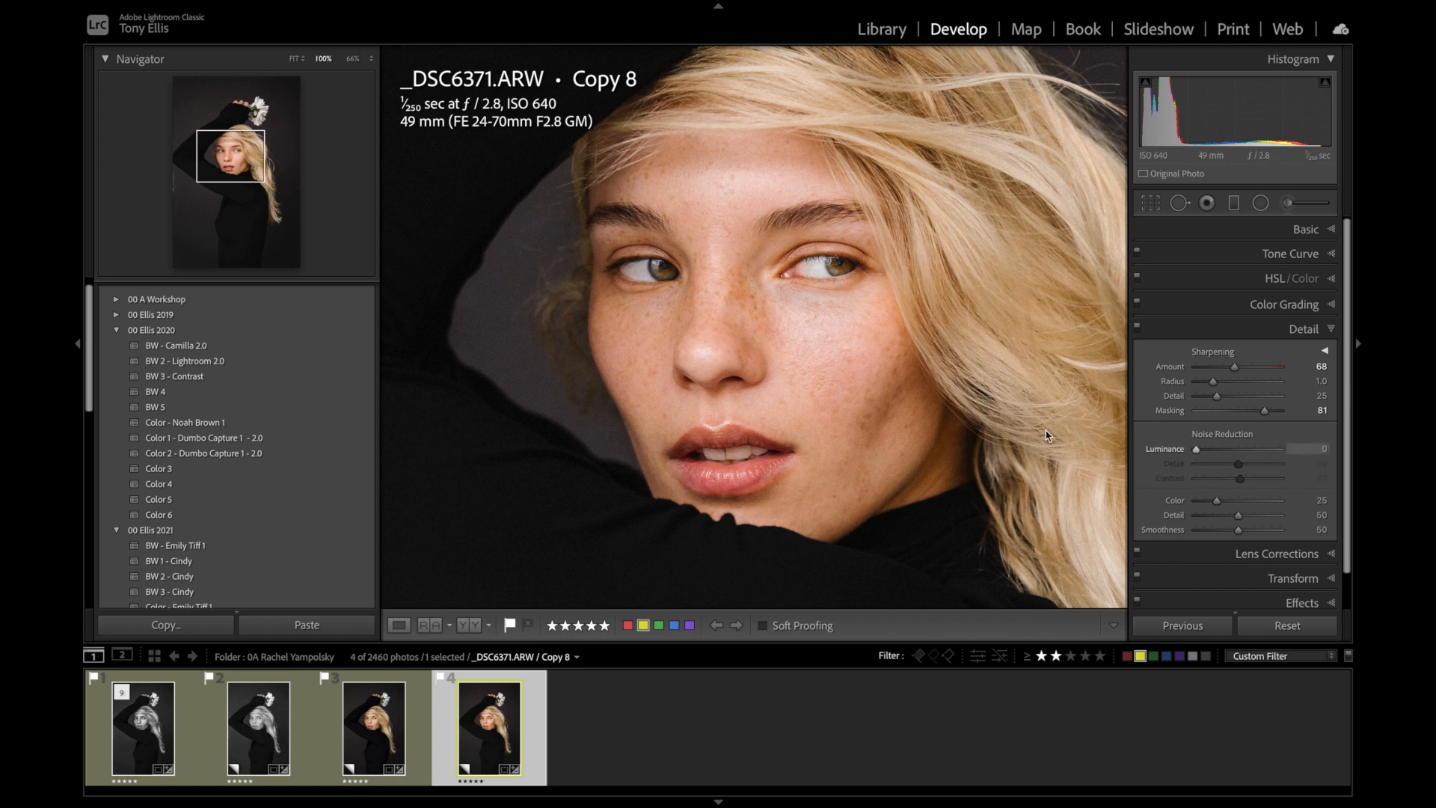
pyautogui.click(857, 430)
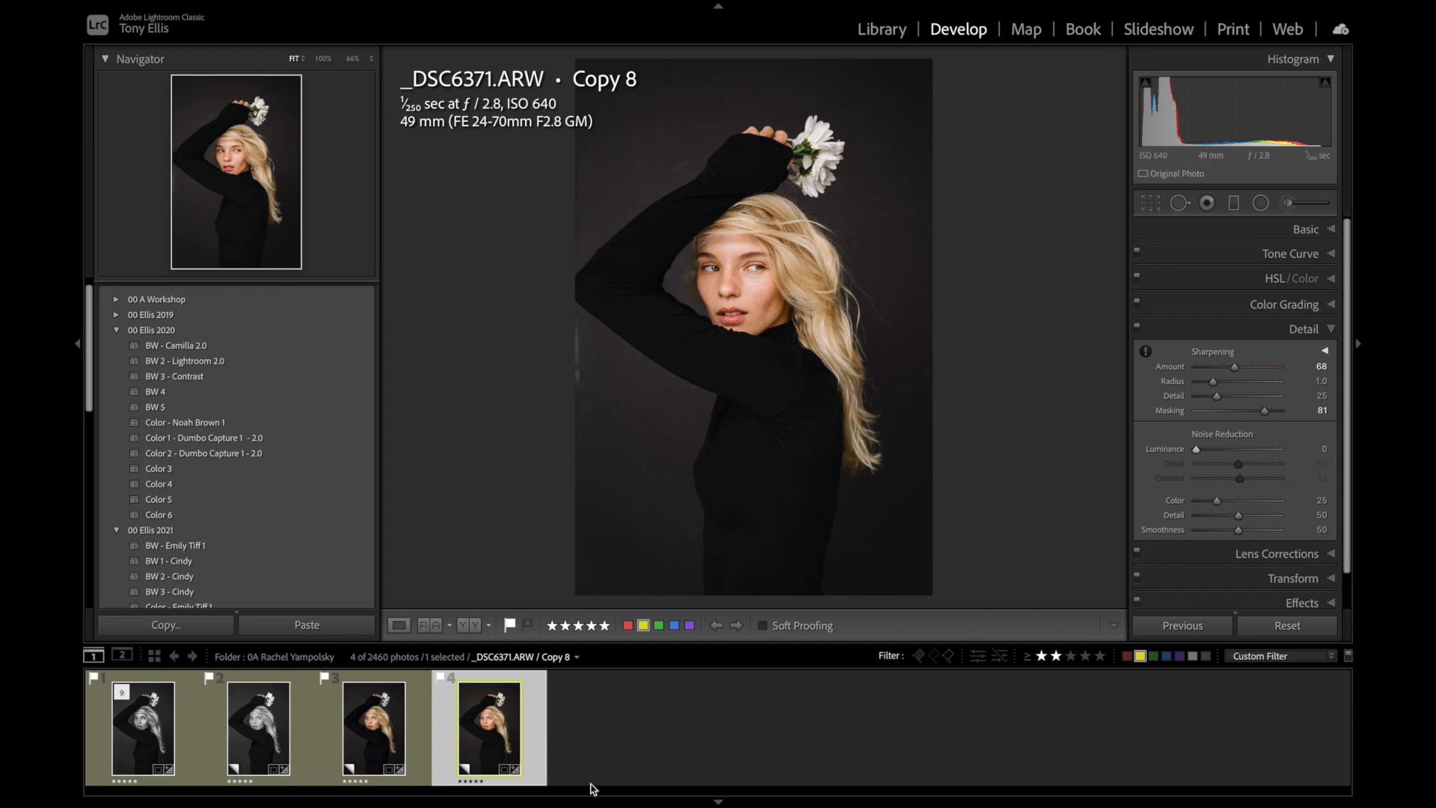
# Create a virtual copy of Copy 8 and apply the Color 2 - Cindy preset to it.
pyautogui.rightClick(505, 744)
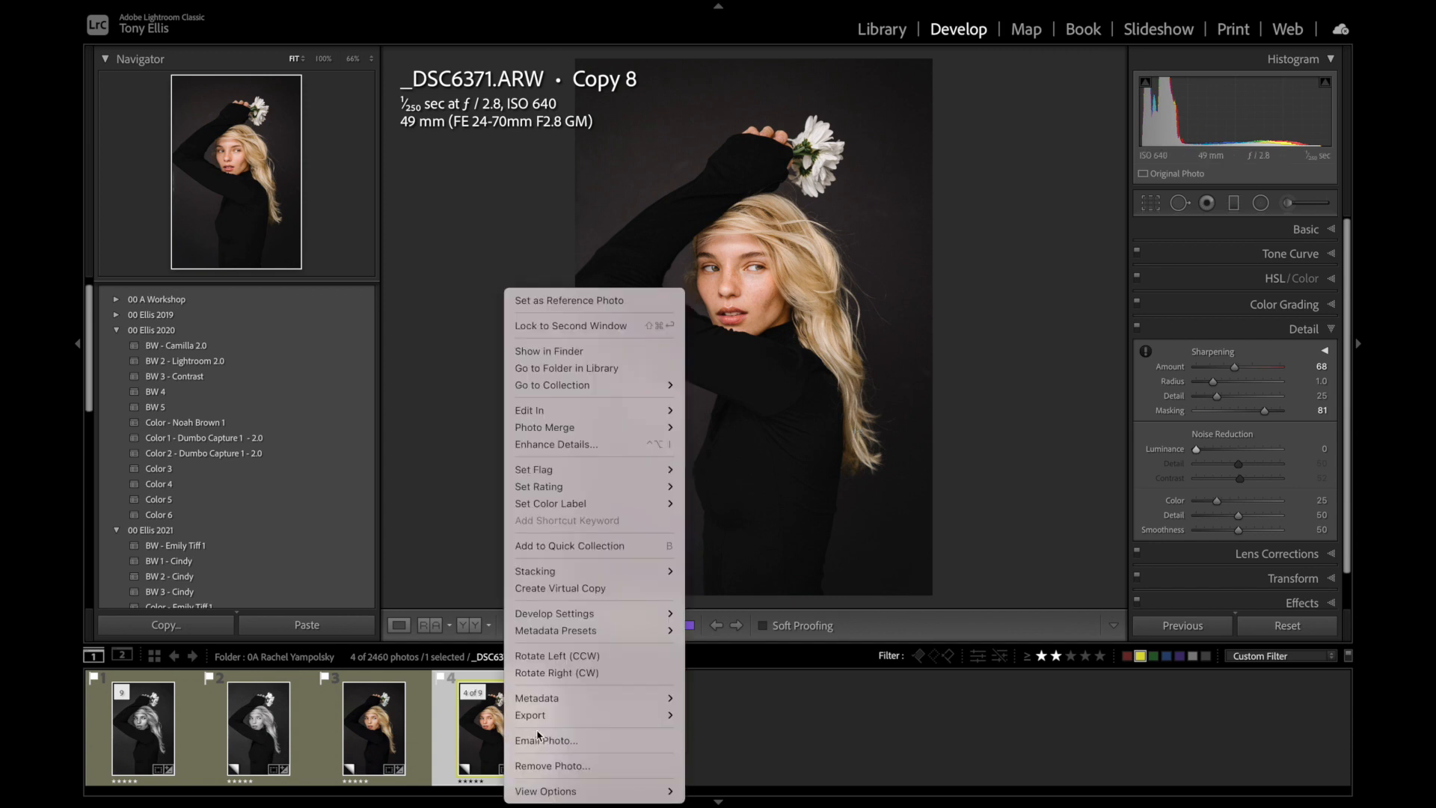
pyautogui.click(604, 590)
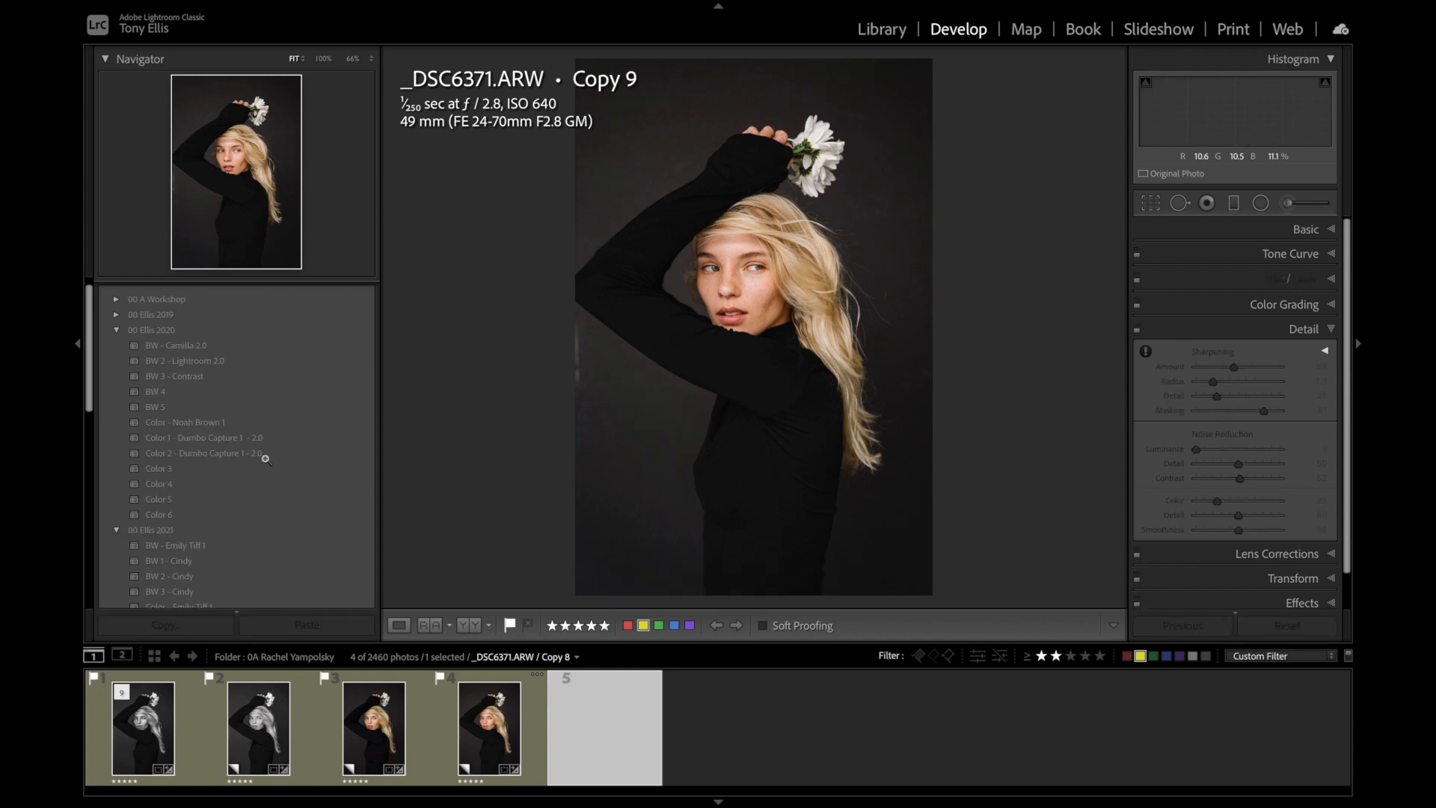
pyautogui.scroll(-3, 262, 471)
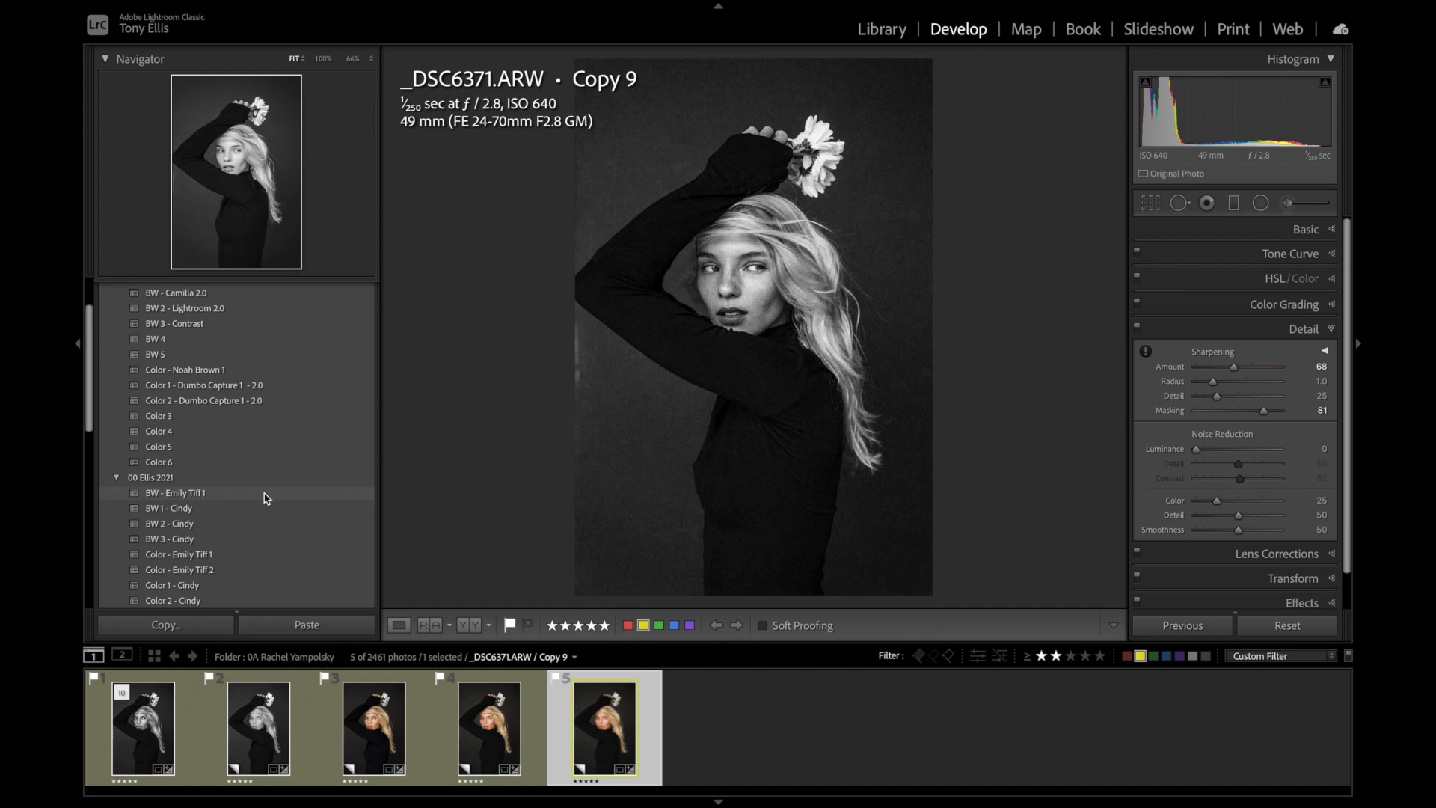
pyautogui.scroll(-1, 266, 508)
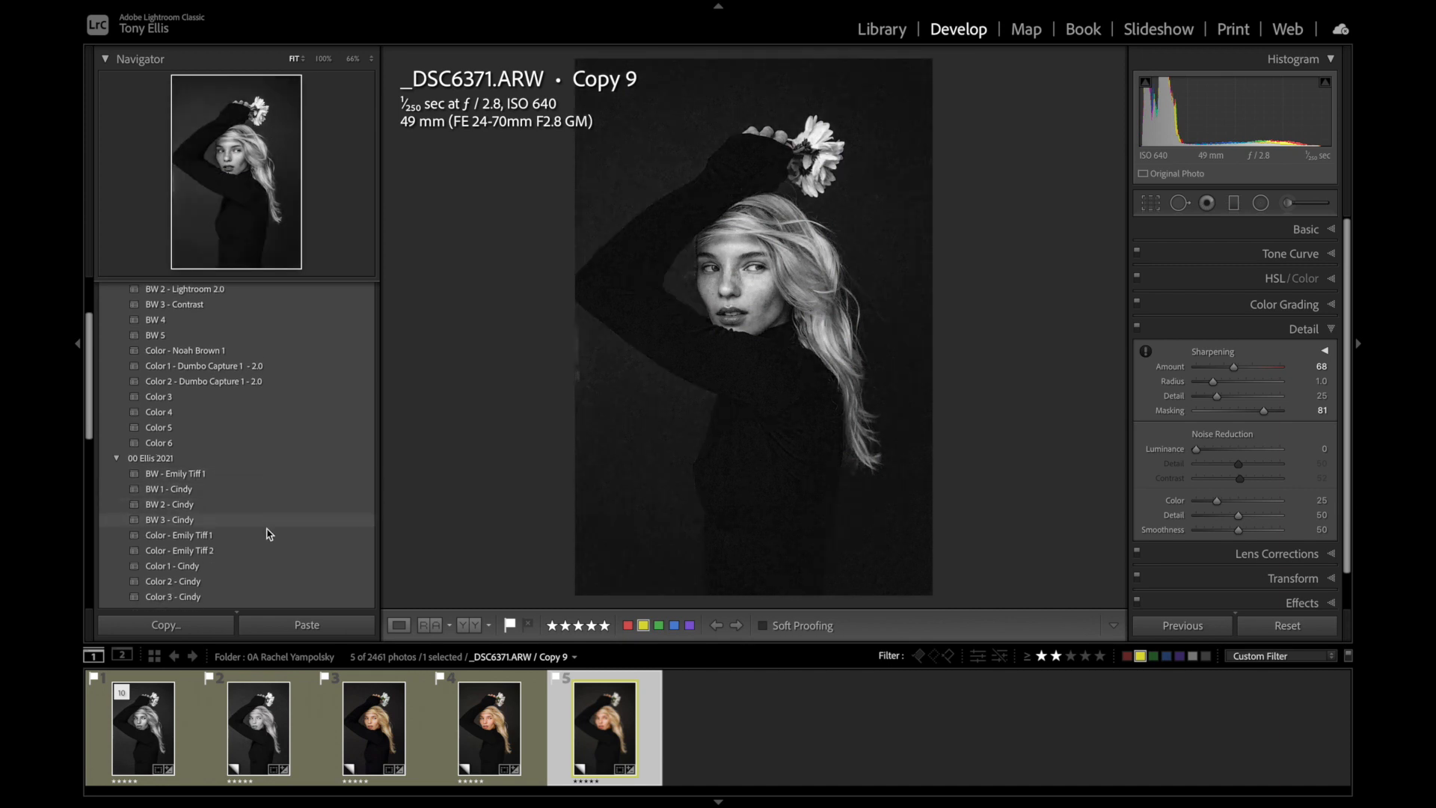
pyautogui.scroll(-2, 272, 552)
pyautogui.scroll(-1, 275, 555)
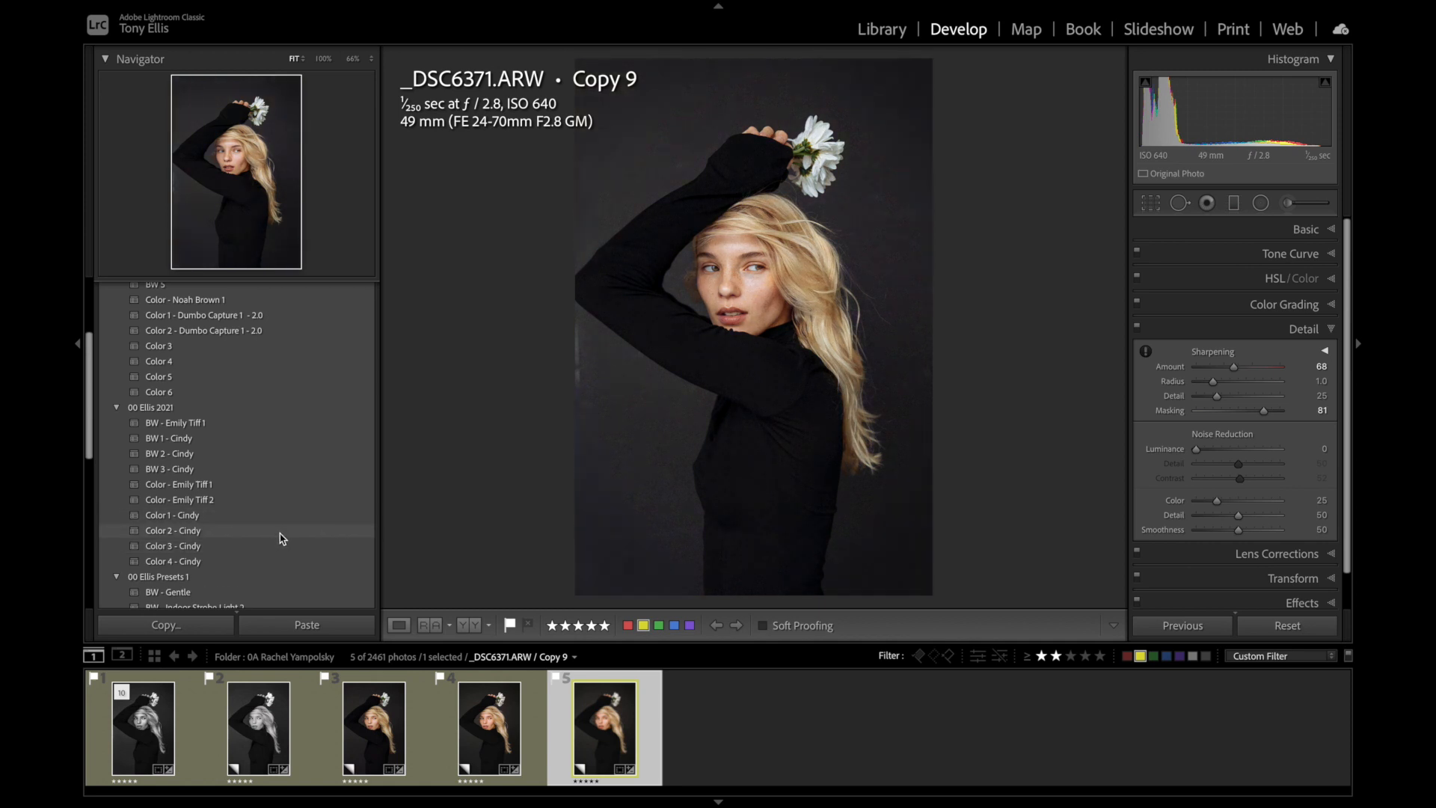
pyautogui.click(279, 532)
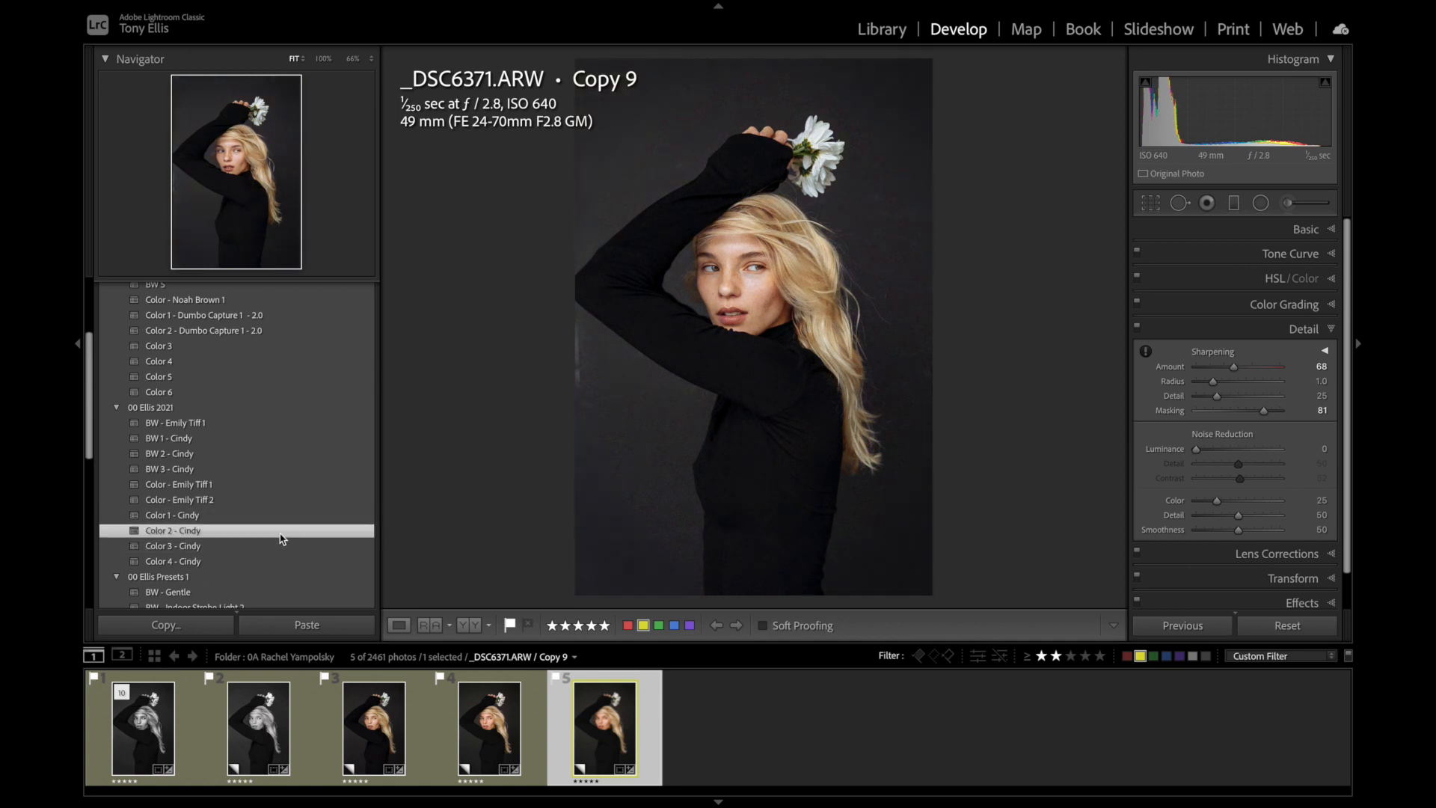
pyautogui.click(503, 733)
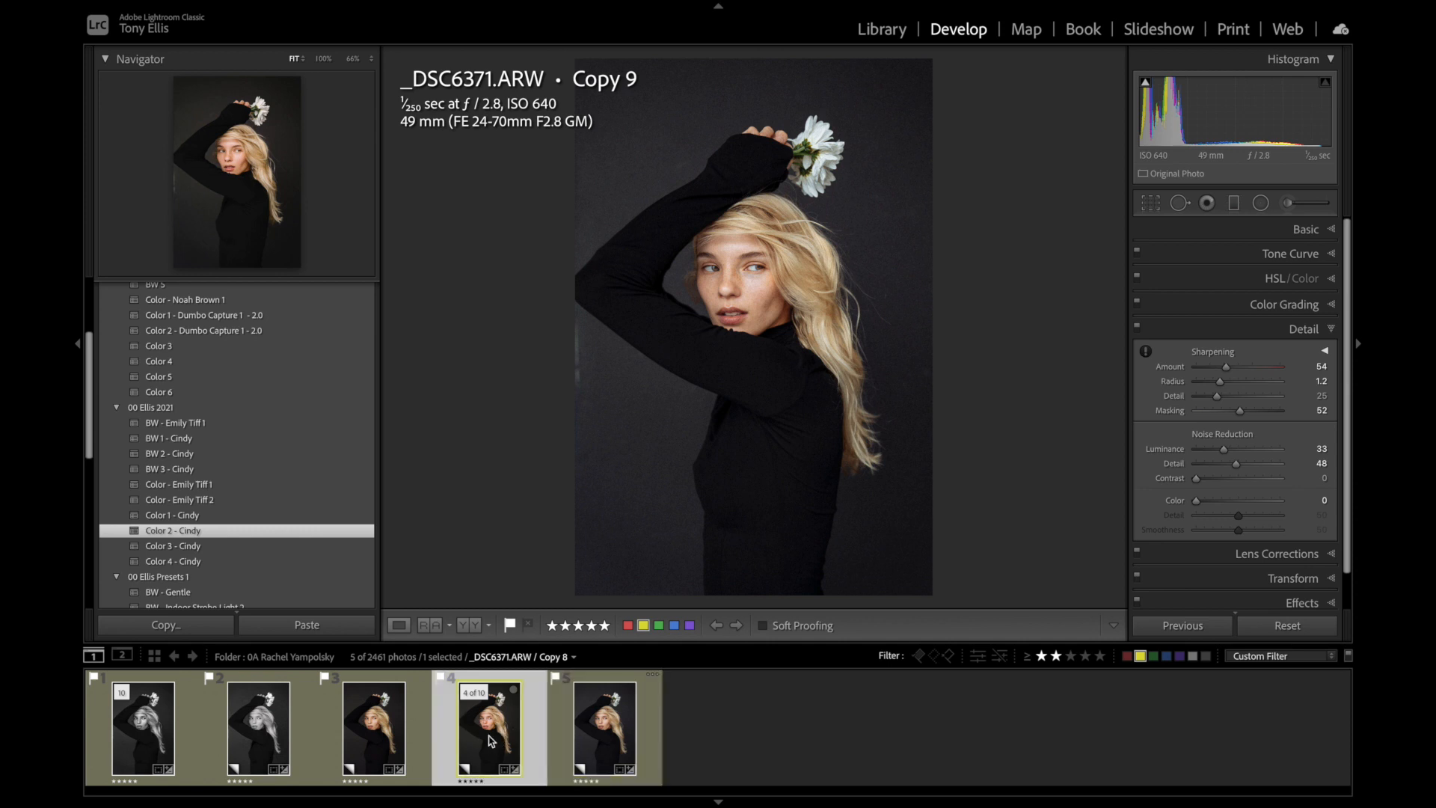
pyautogui.click(607, 729)
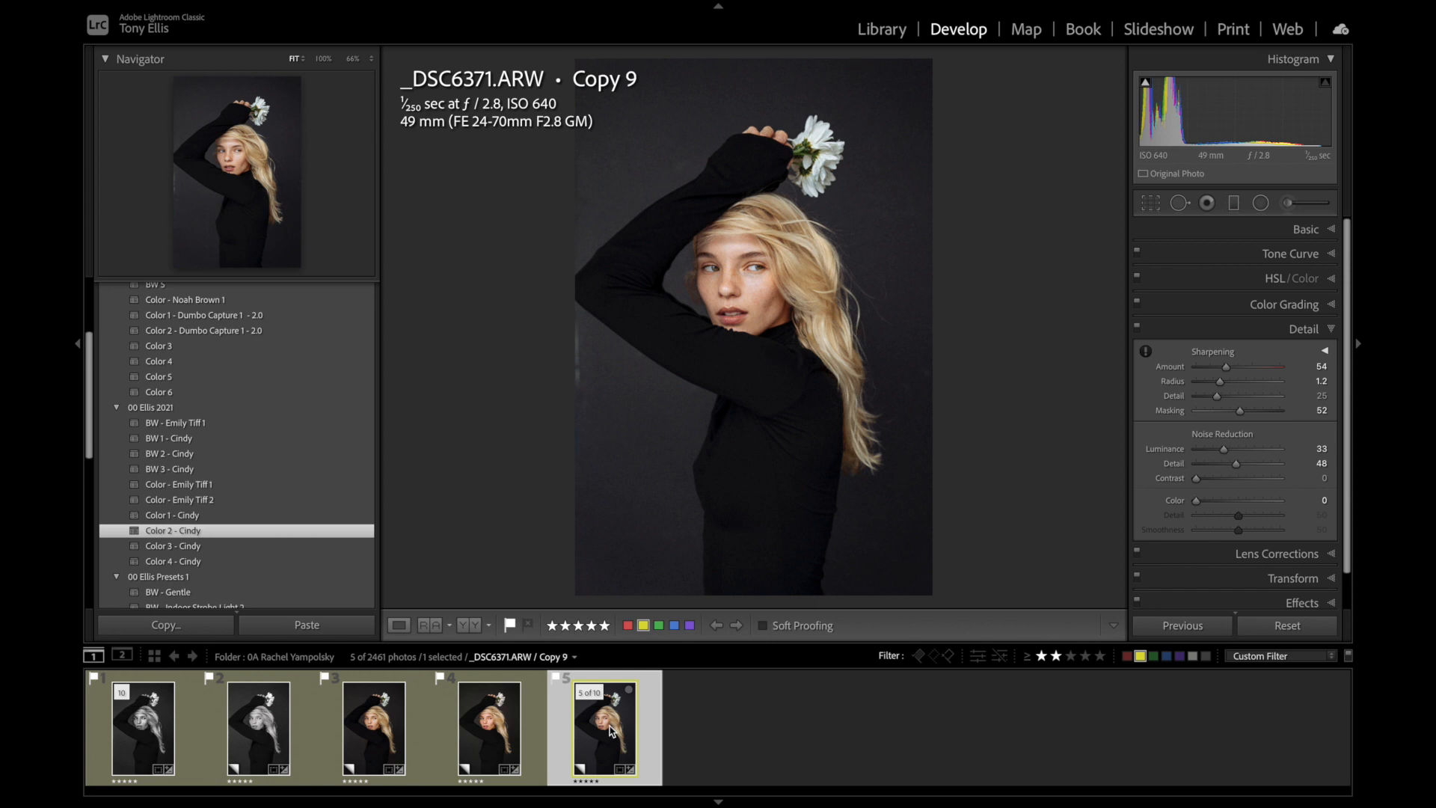
# Set Copy 9's white balance from the grey backdrop, warm it to about 6,123, and set highlights and blacks to -20.
pyautogui.click(1334, 230)
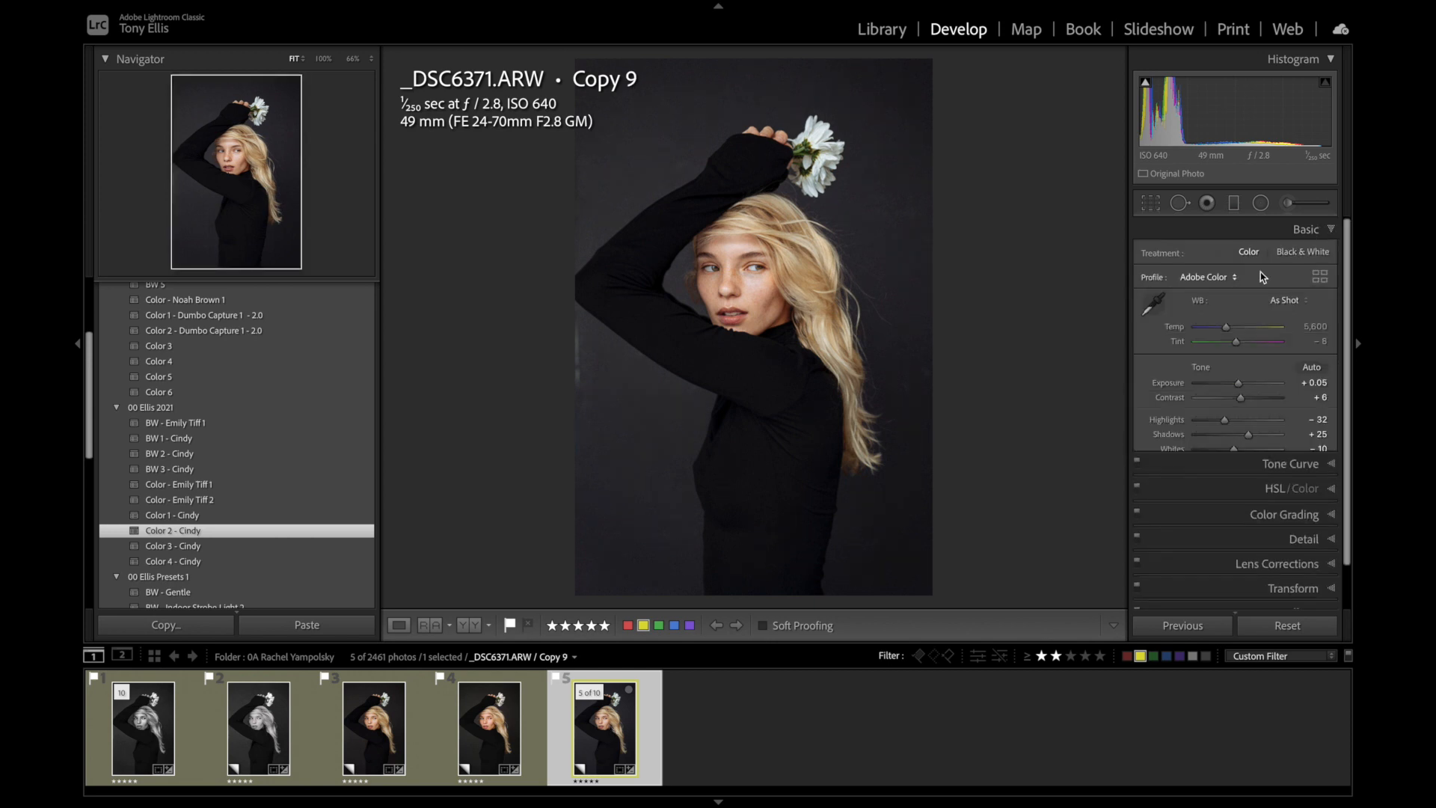
pyautogui.click(1153, 303)
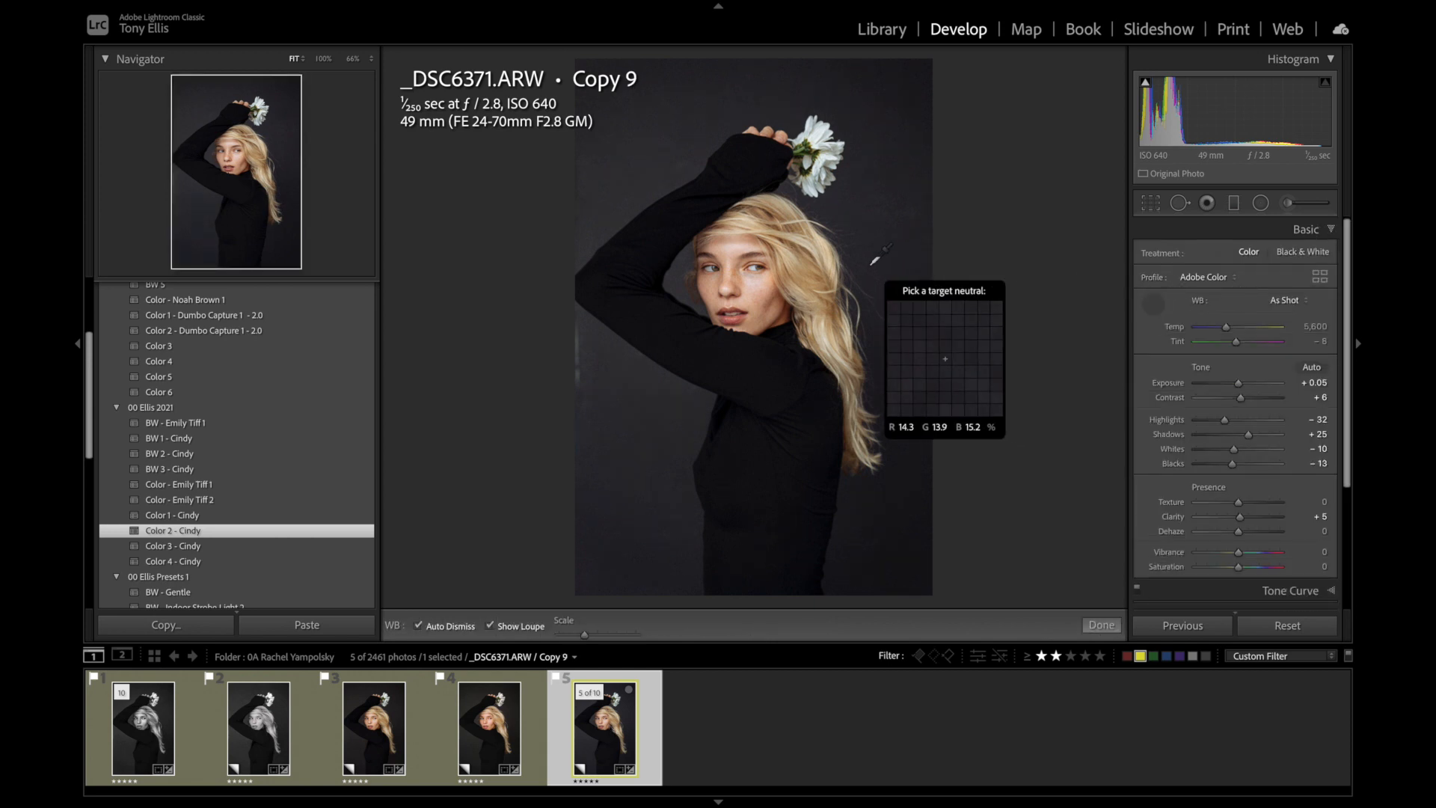
pyautogui.click(893, 255)
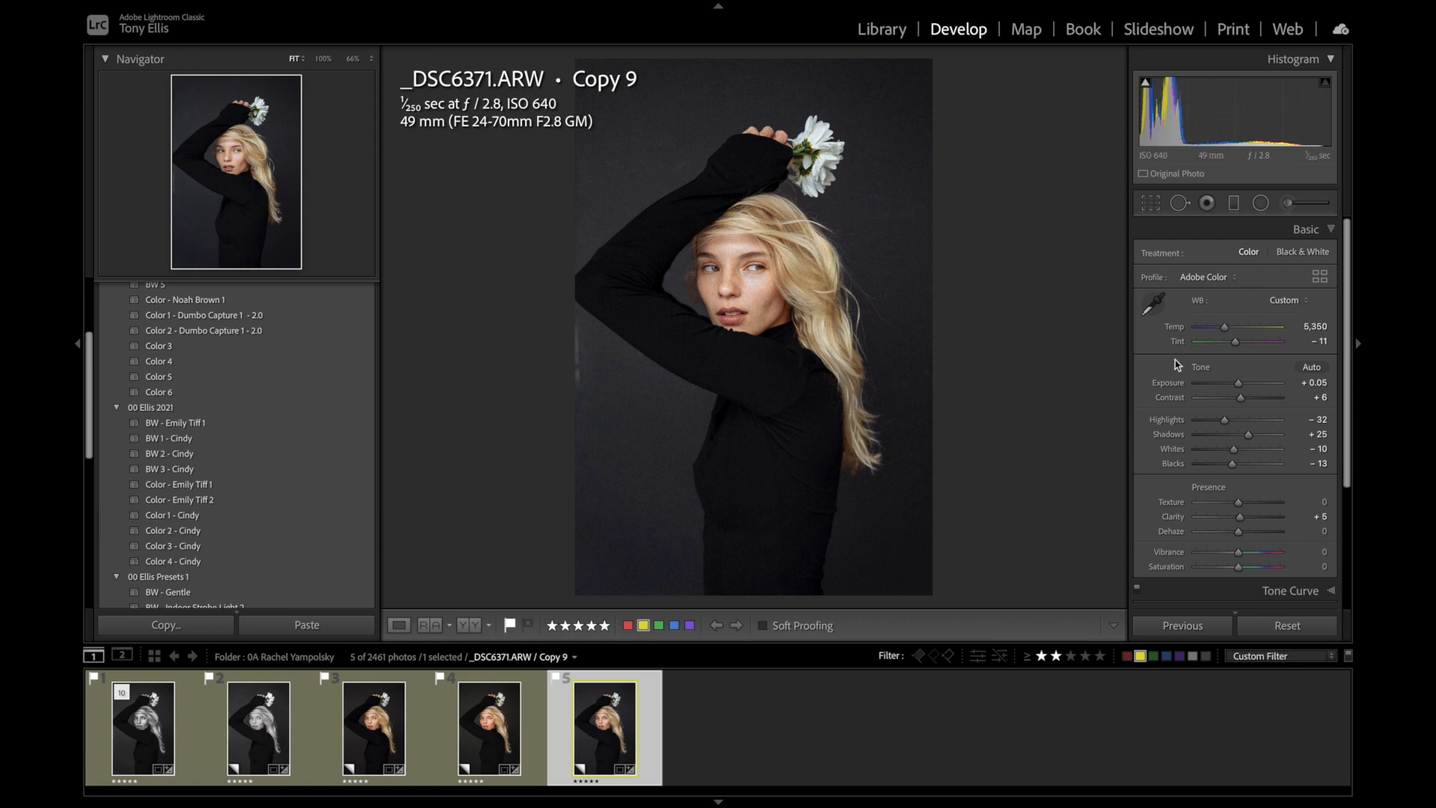
pyautogui.moveTo(1225, 328); pyautogui.dragTo(1234, 333)
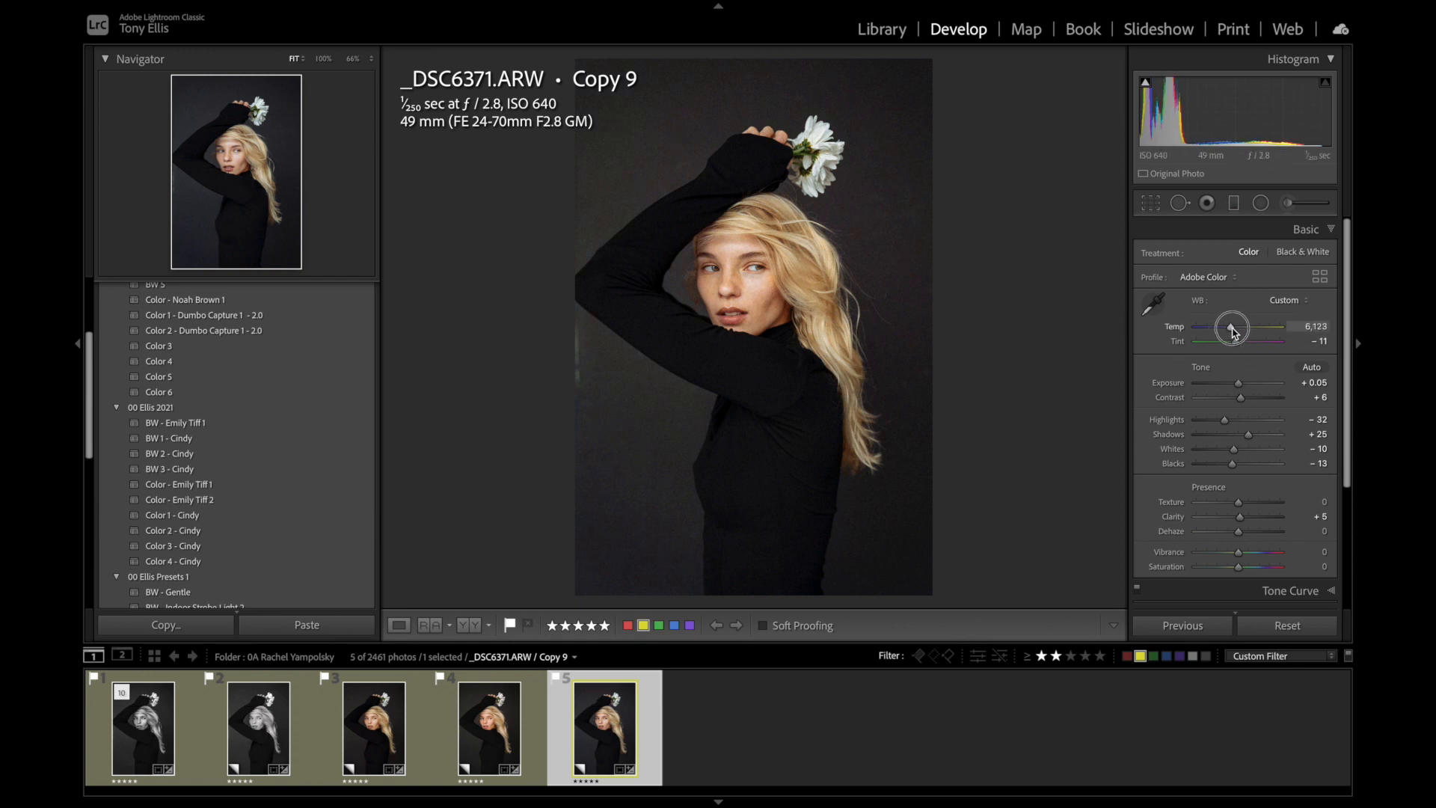
pyautogui.moveTo(1224, 420); pyautogui.dragTo(1233, 469)
# Set Copy 9's sharpening masking to 76 and luminance noise reduction to 14.
pyautogui.scroll(-5, 1234, 449)
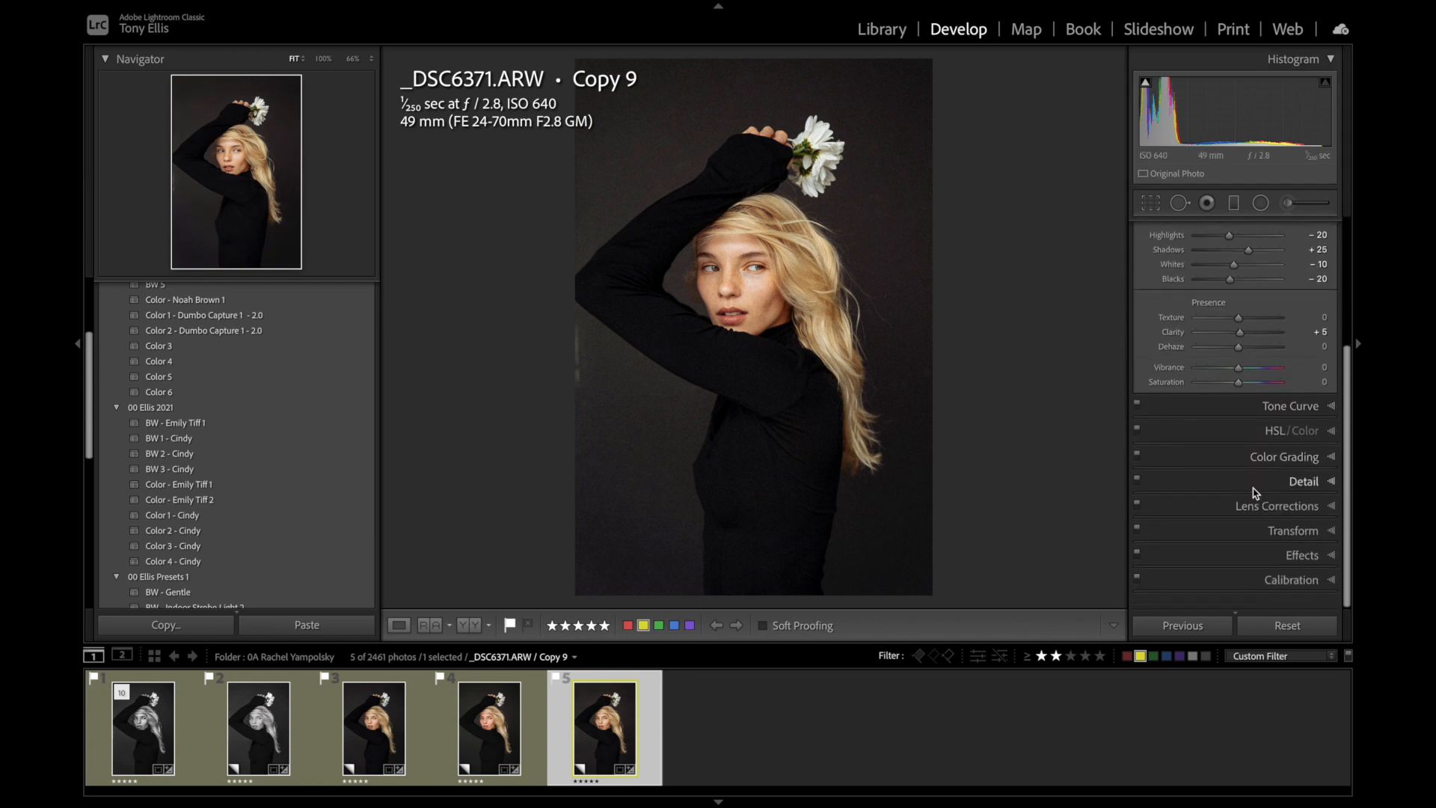
pyautogui.click(1271, 484)
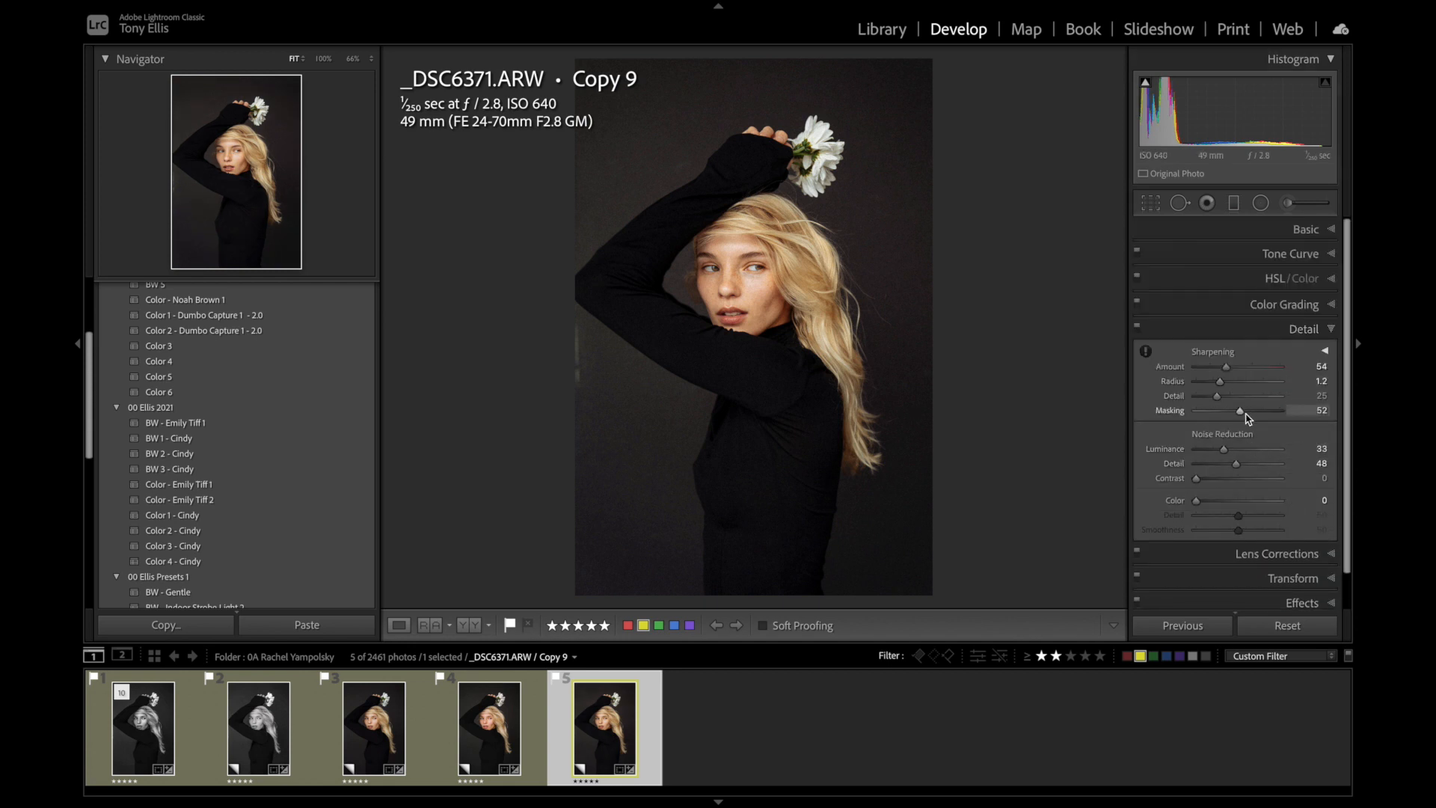
pyautogui.moveTo(1242, 412); pyautogui.dragTo(1202, 455)
# Set Copy 9's grain amount to 25 and size to 27, and check the result up close.
pyautogui.scroll(-1, 1233, 478)
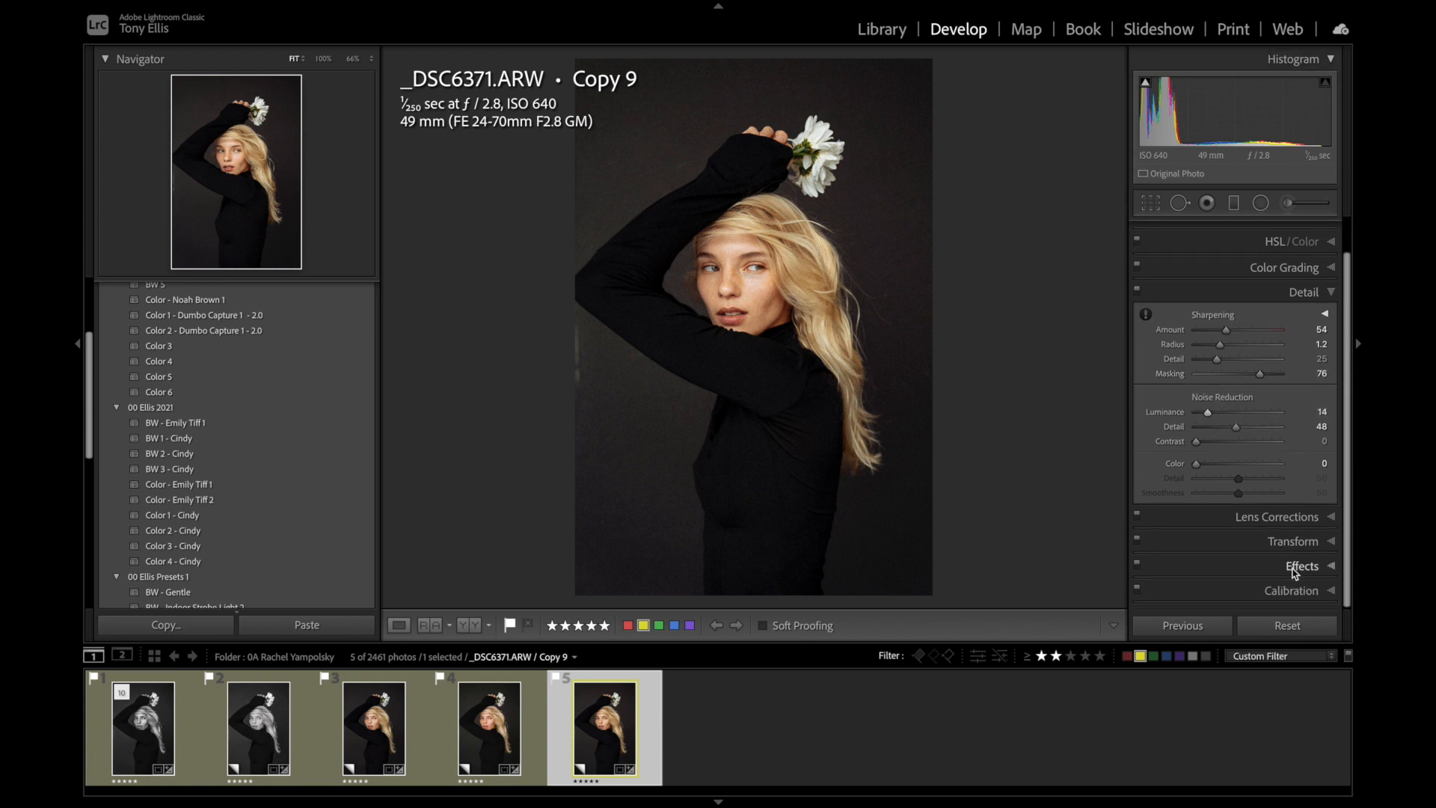
pyautogui.click(1287, 566)
pyautogui.moveTo(1224, 567); pyautogui.dragTo(1219, 568)
pyautogui.click(809, 297)
pyautogui.click(809, 297)
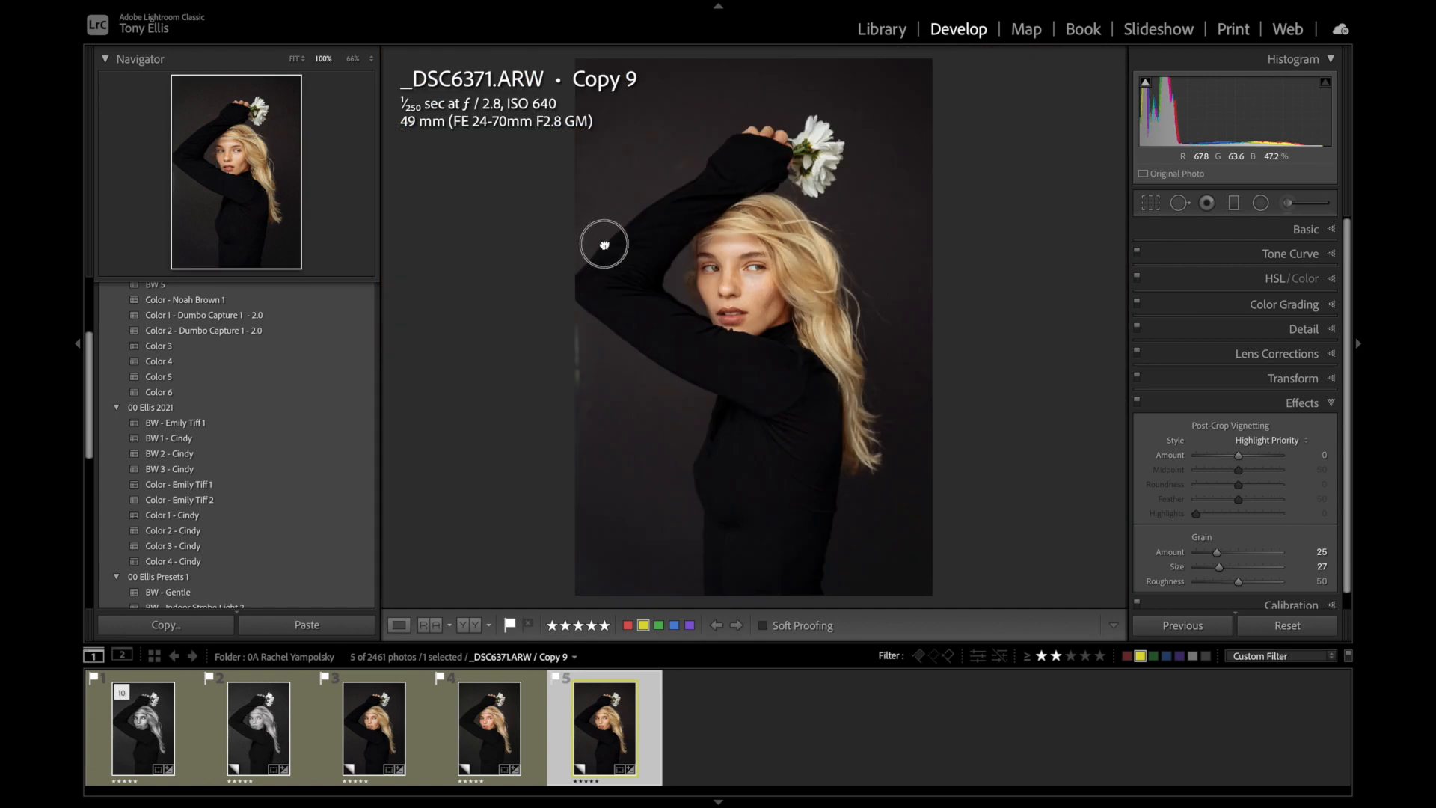
pyautogui.moveTo(599, 243); pyautogui.dragTo(917, 343)
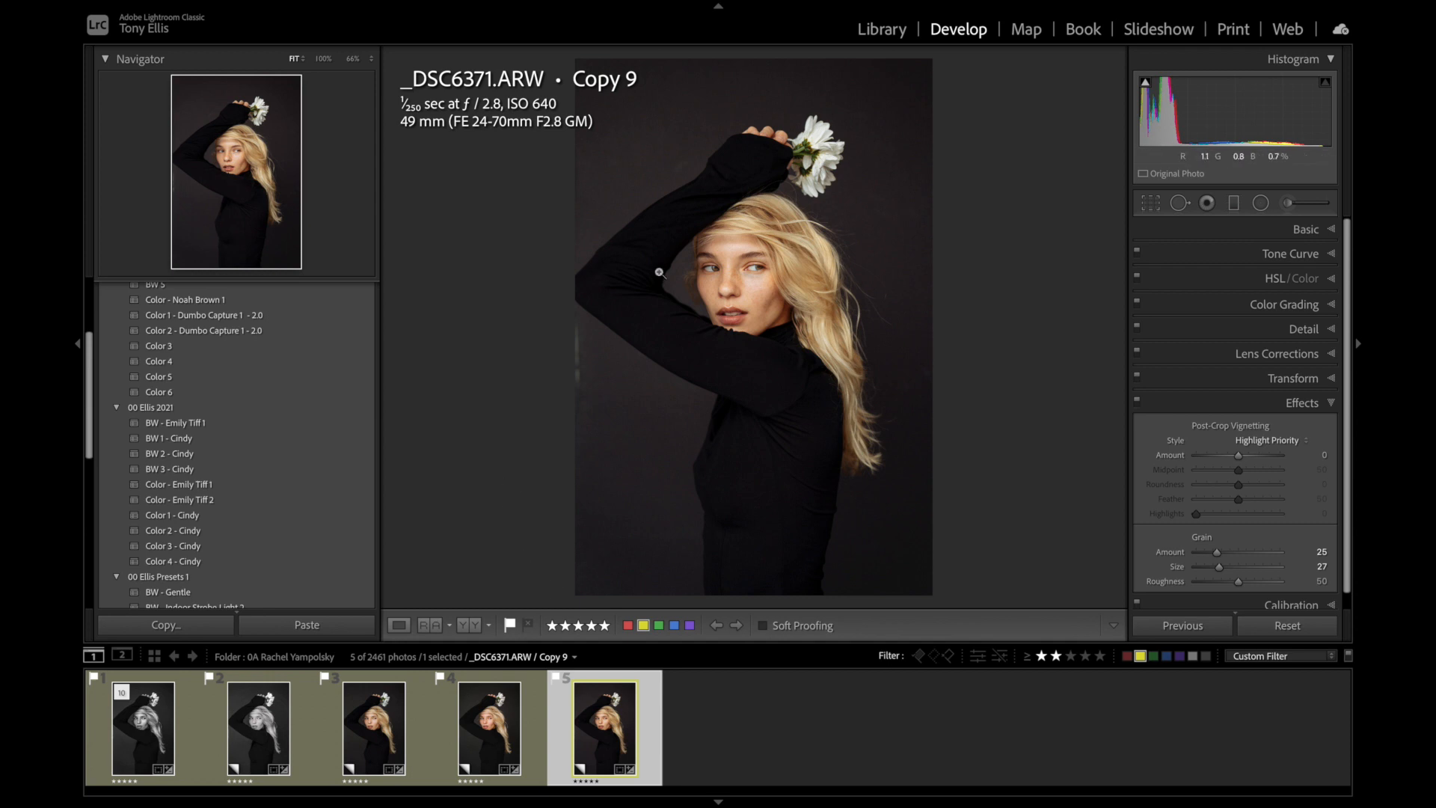
# Select all five versions of the portrait in the filmstrip and start exporting them with the web - 6k RGB user preset.
pyautogui.press('super+a')
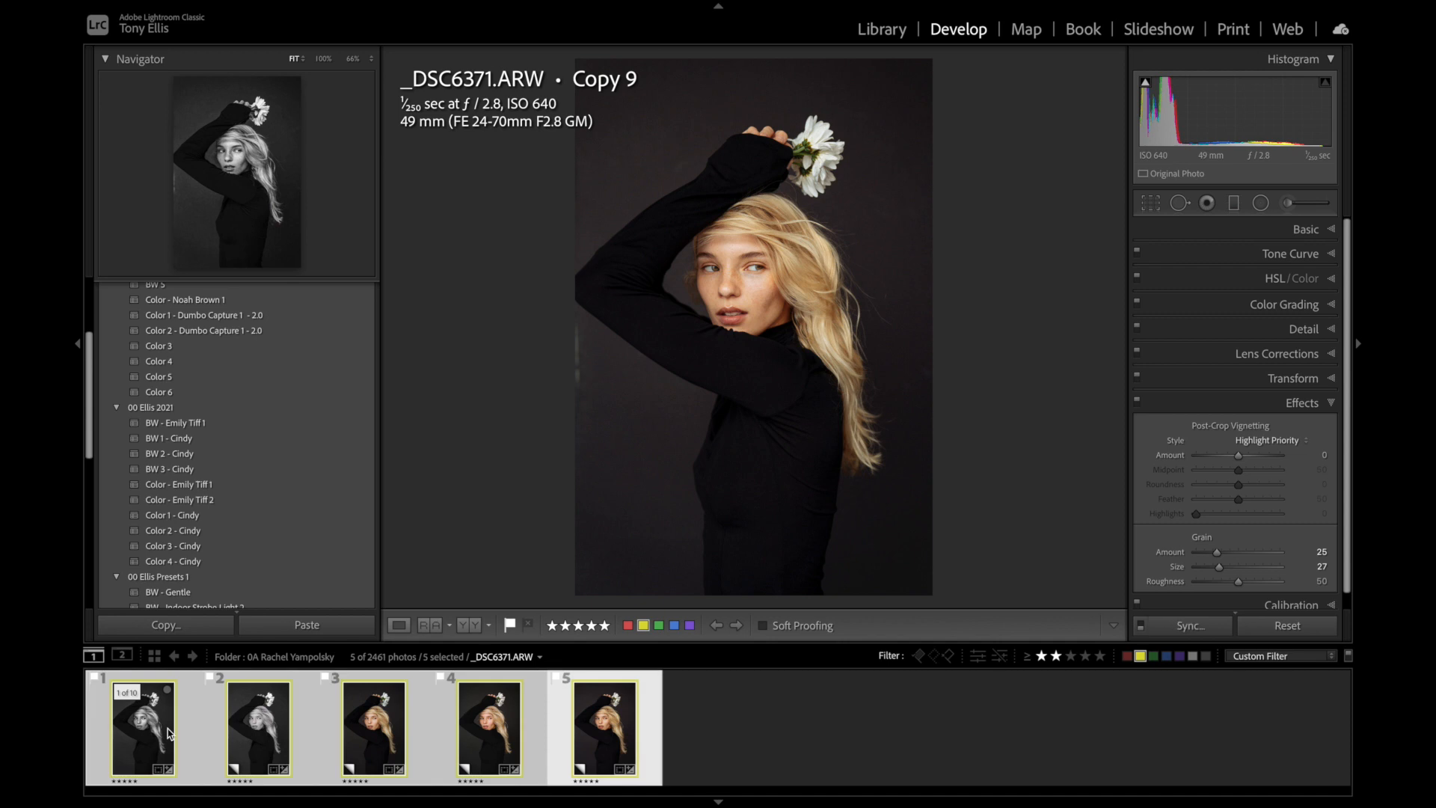
pyautogui.rightClick(167, 731)
pyautogui.moveTo(314, 715)
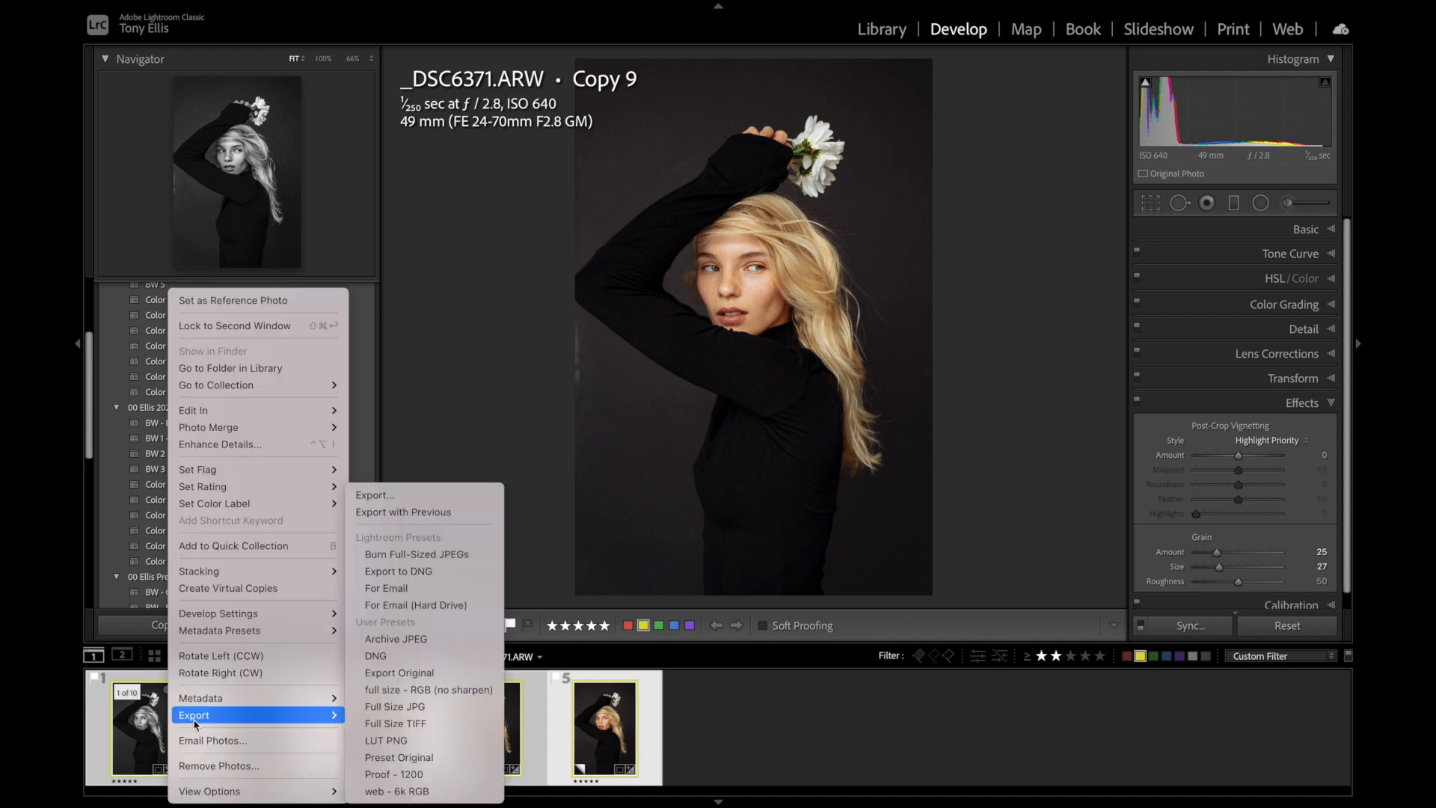
pyautogui.click(430, 791)
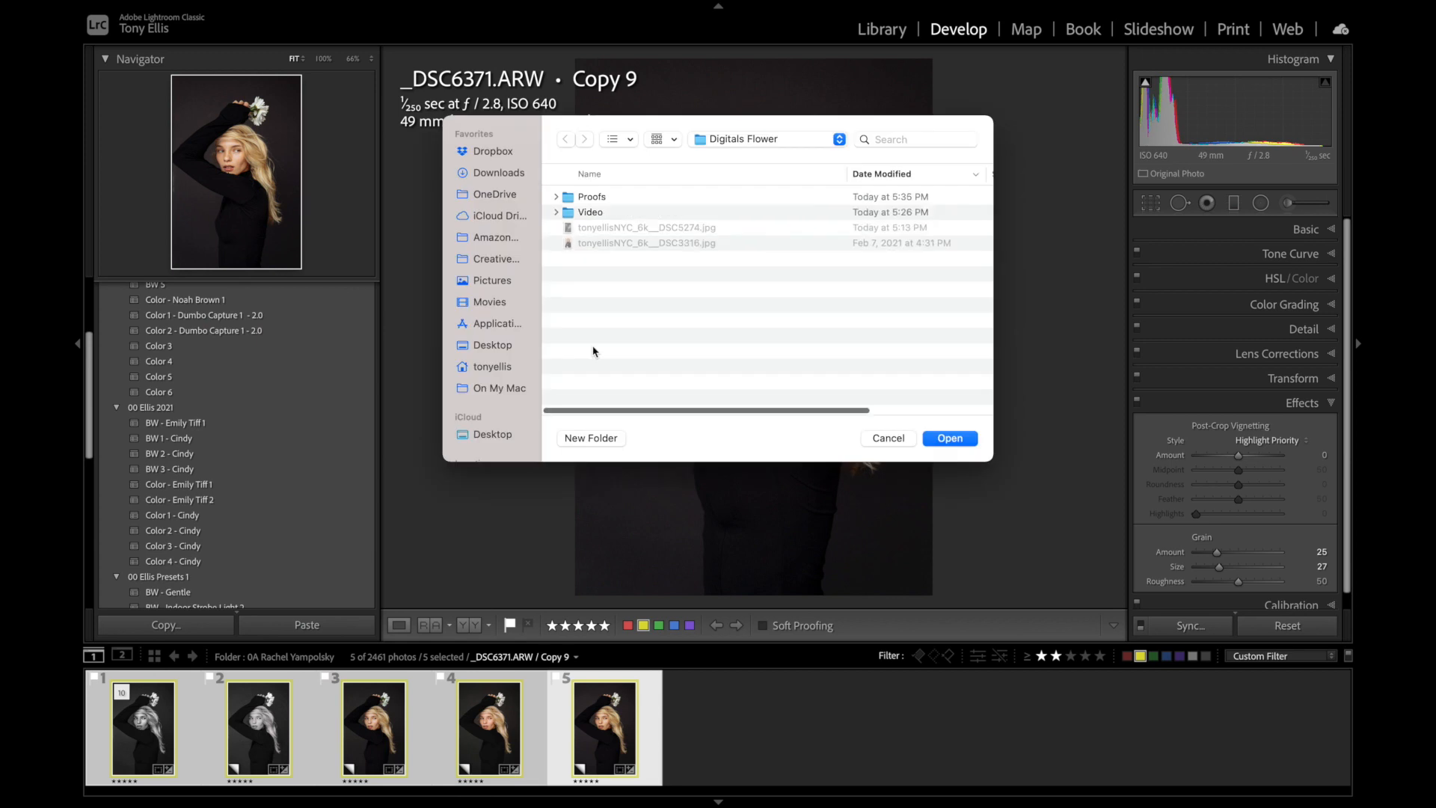
# Choose the 0 Web EXPORT folder inside Dropbox's Photography folder as the export destination and confirm it.
pyautogui.click(505, 153)
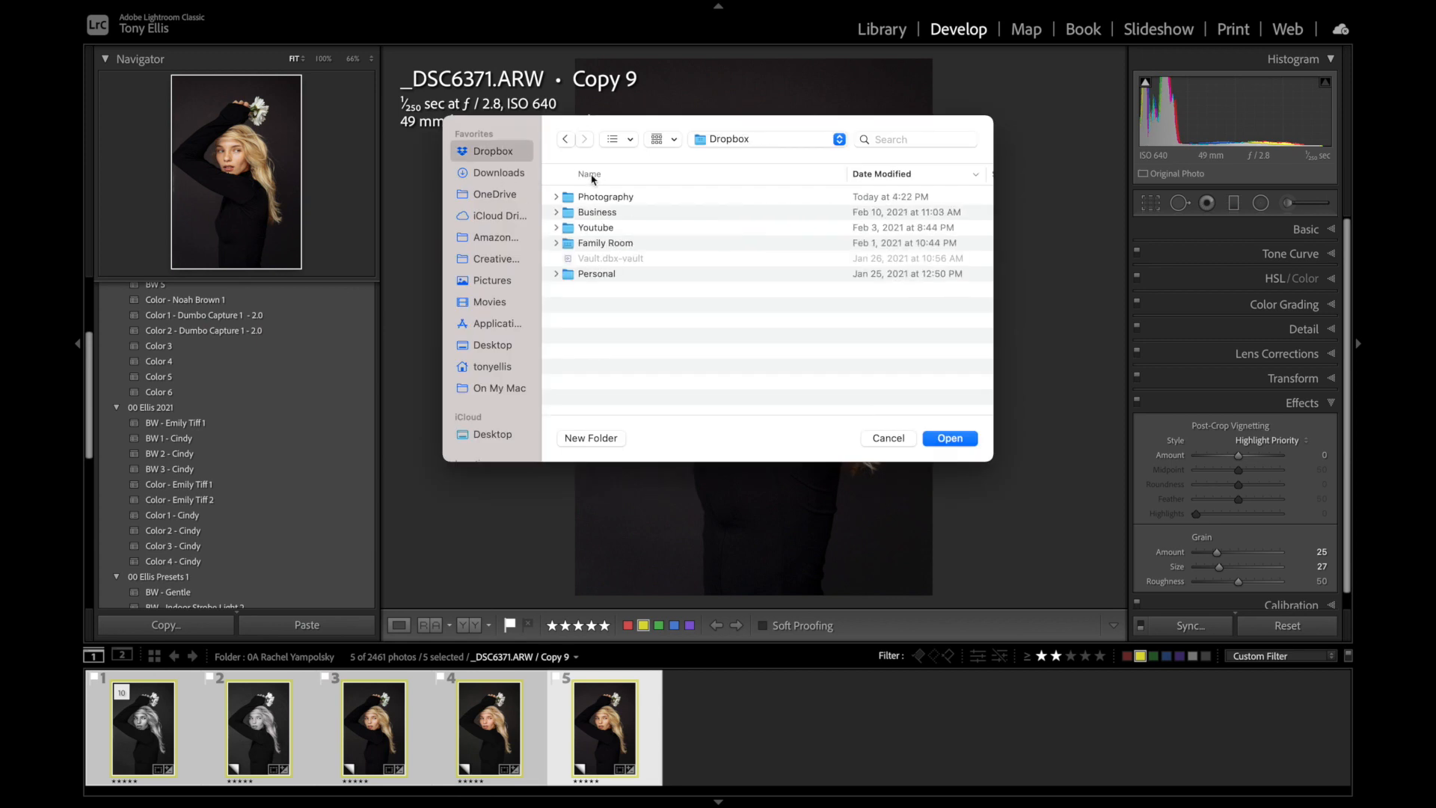
pyautogui.doubleClick(630, 197)
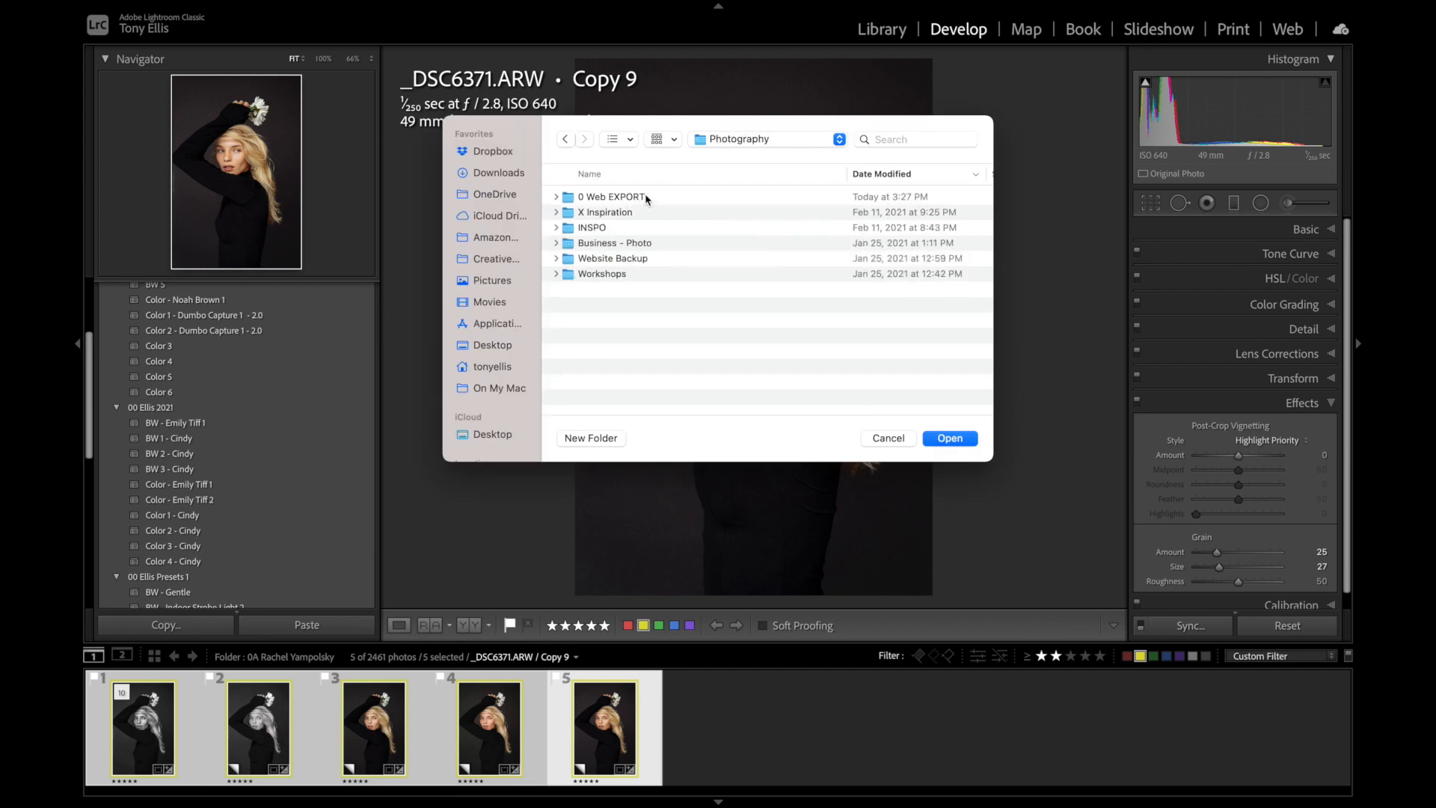
pyautogui.doubleClick(613, 197)
pyautogui.scroll(-4, 864, 375)
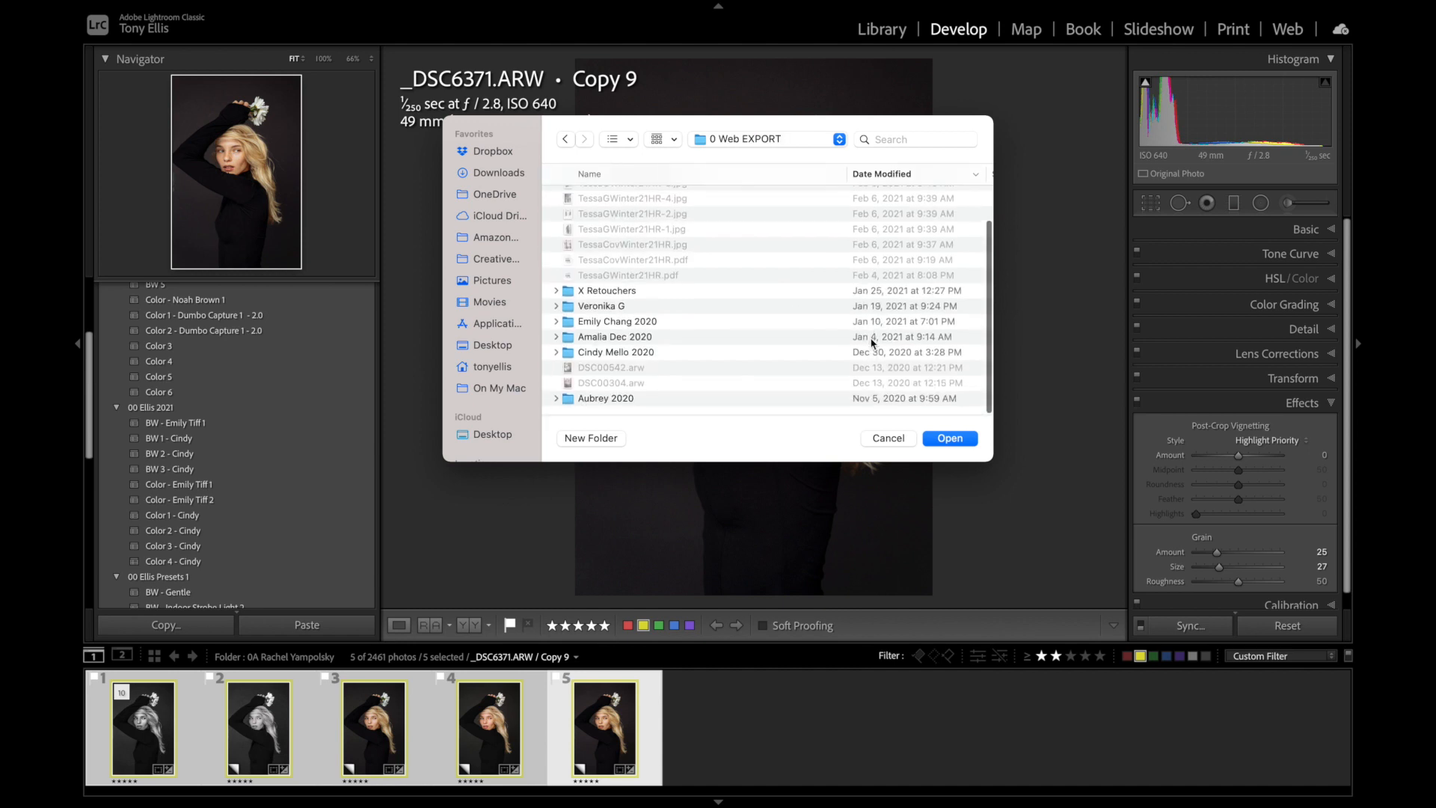
pyautogui.click(949, 439)
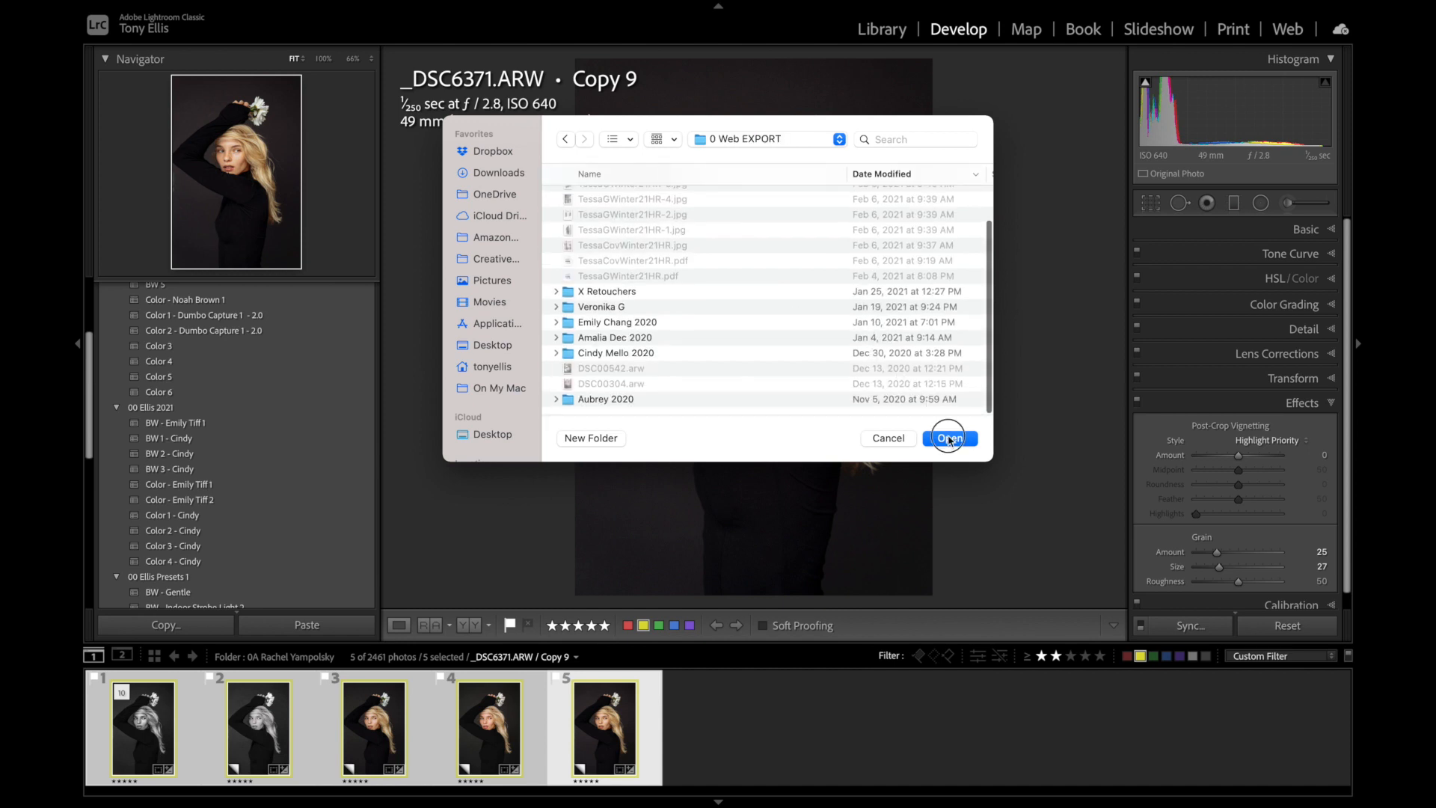